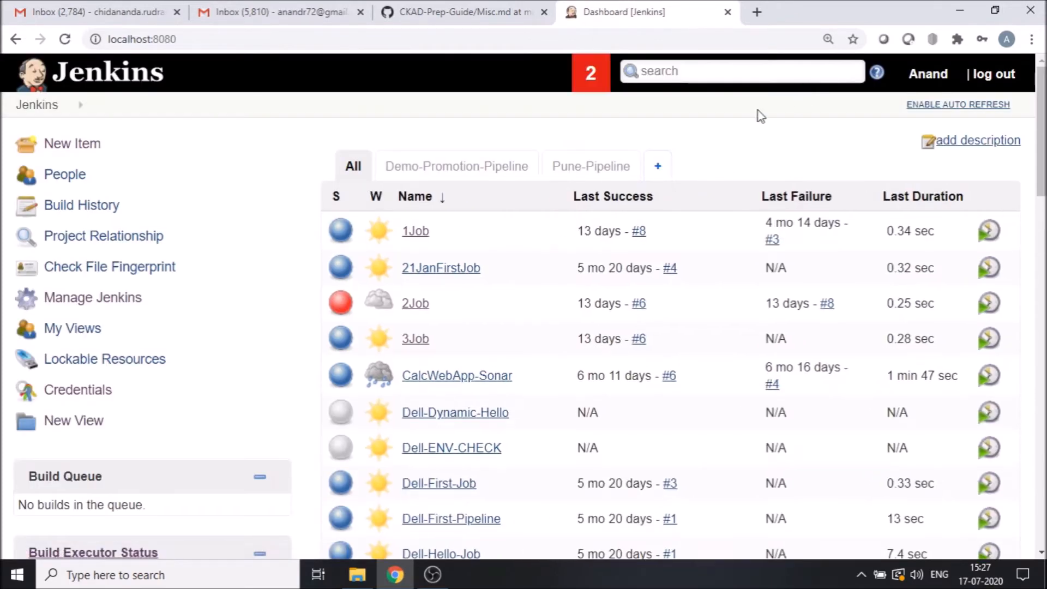
Open the Configure Global Security settings from the Jenkins management page.
left_click(112, 298)
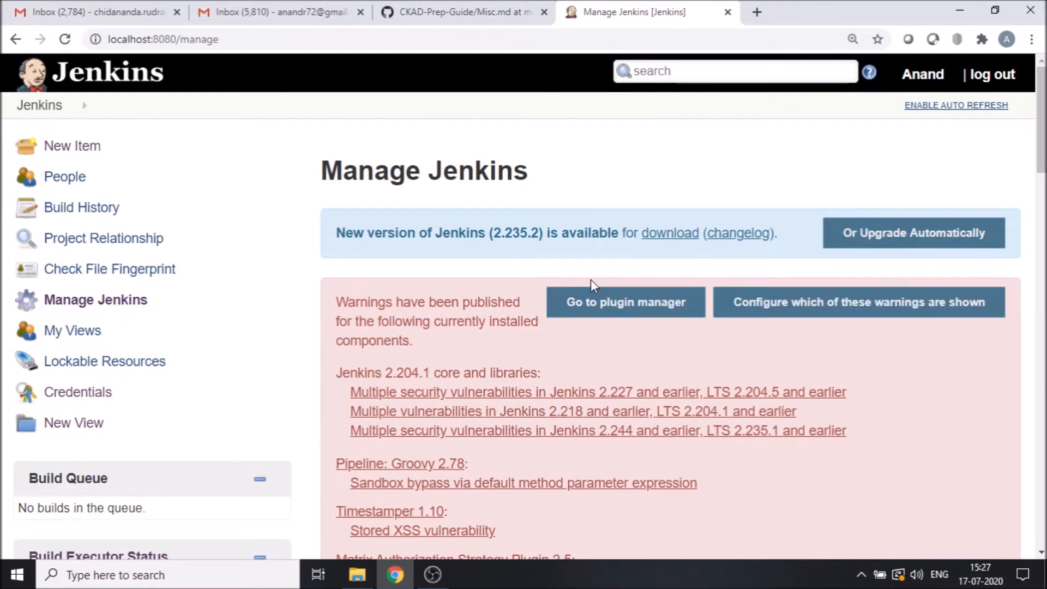
scroll(591, 279, "down", 10)
scroll(590, 279, "down", 3)
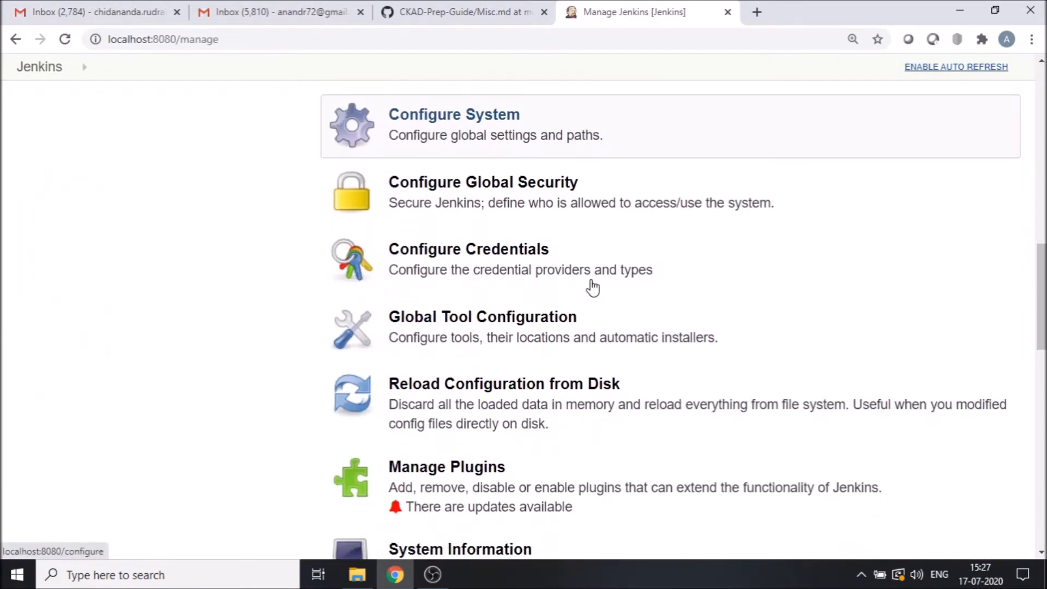
left_click(522, 205)
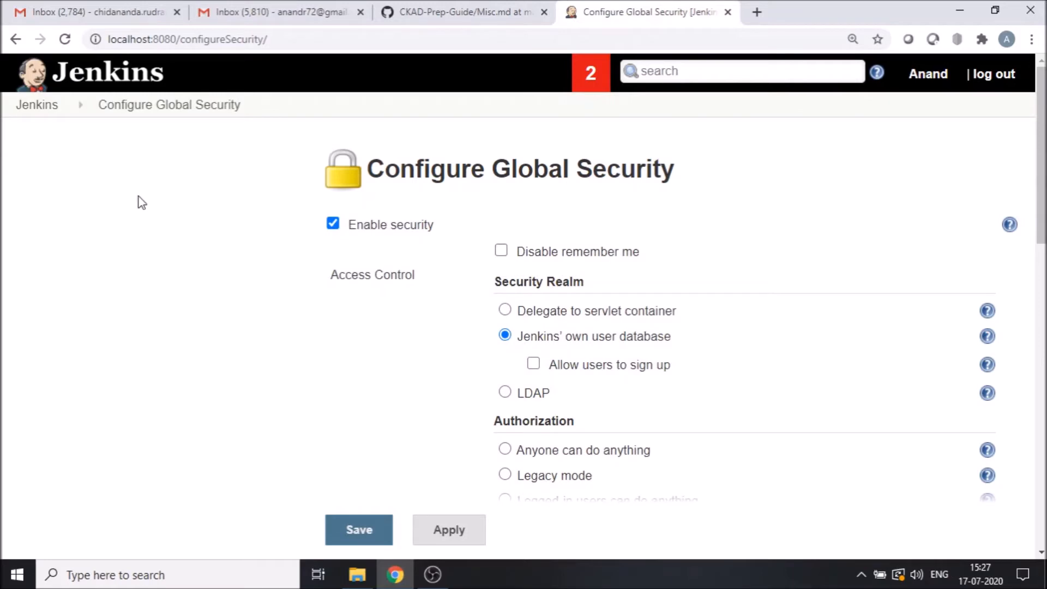
Set the TCP port for inbound agents to Random, expand the agent protocols, and save the security settings.
scroll(799, 262, "down", 5)
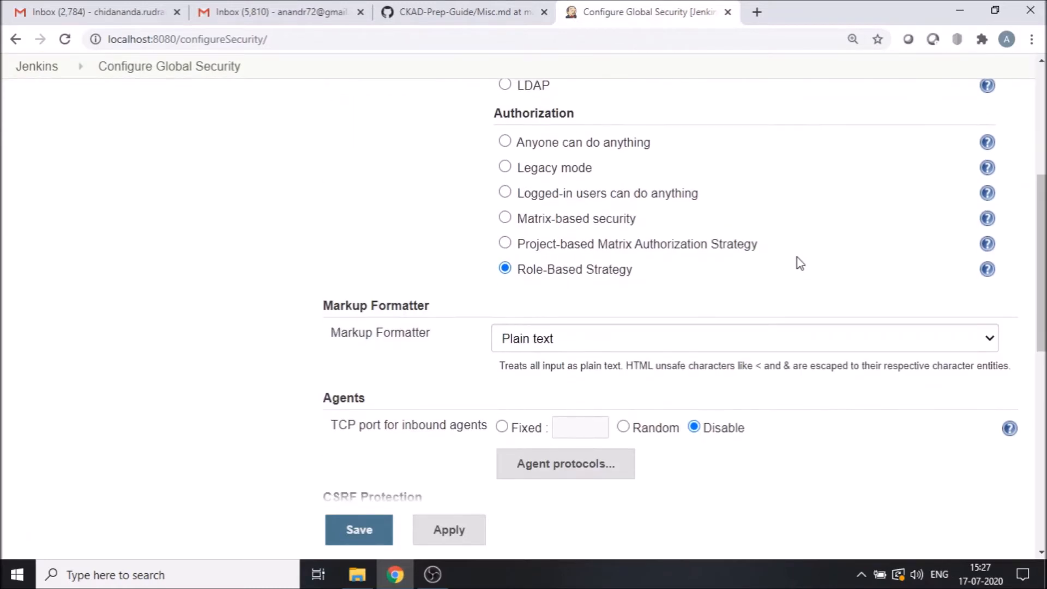
scroll(800, 264, "down", 3)
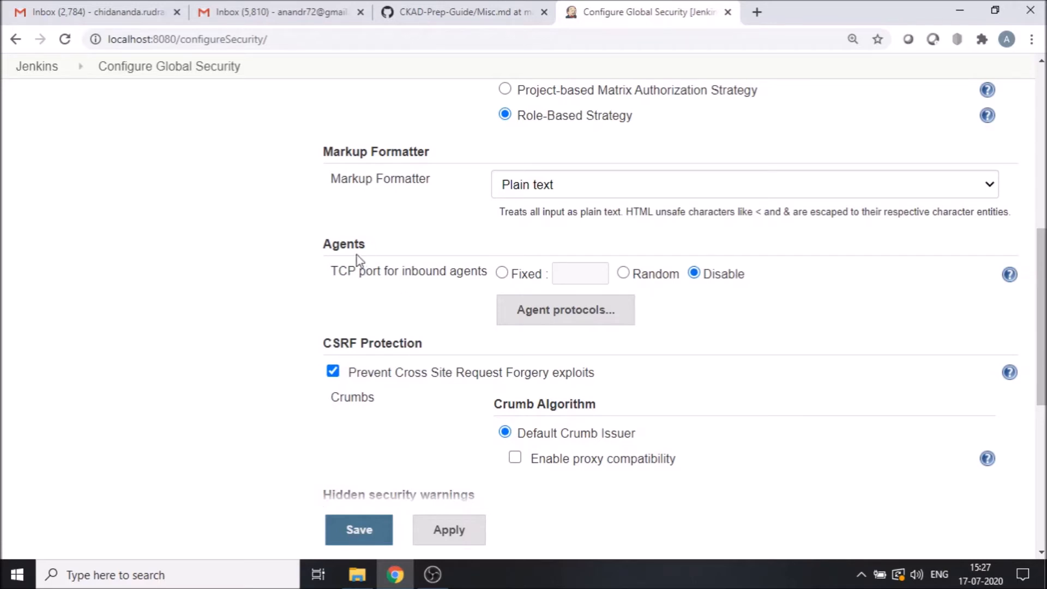
left_click(623, 273)
left_click(587, 311)
scroll(589, 313, "down", 3)
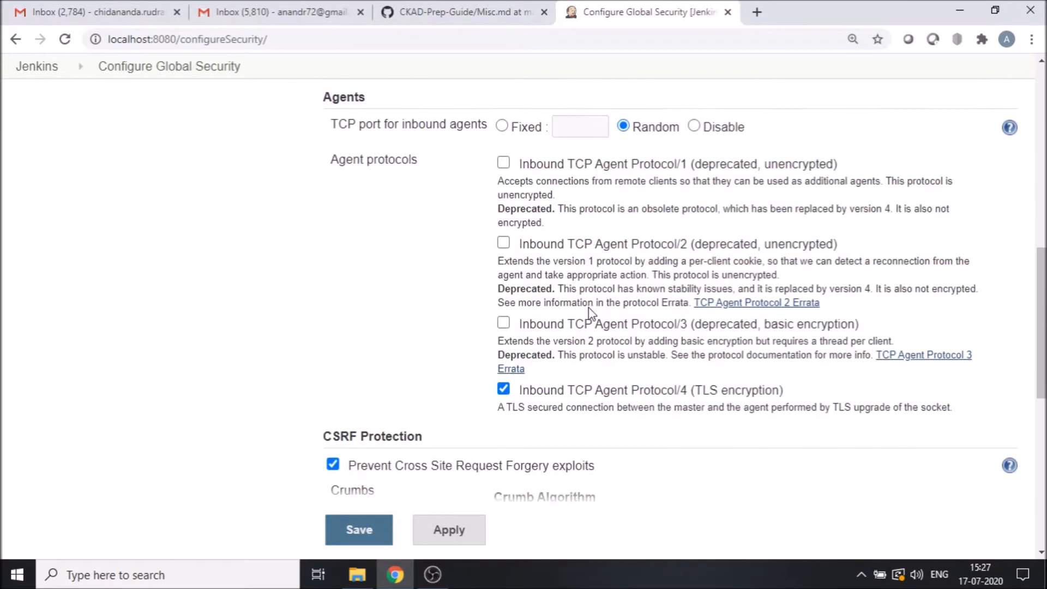
scroll(588, 314, "up", 2)
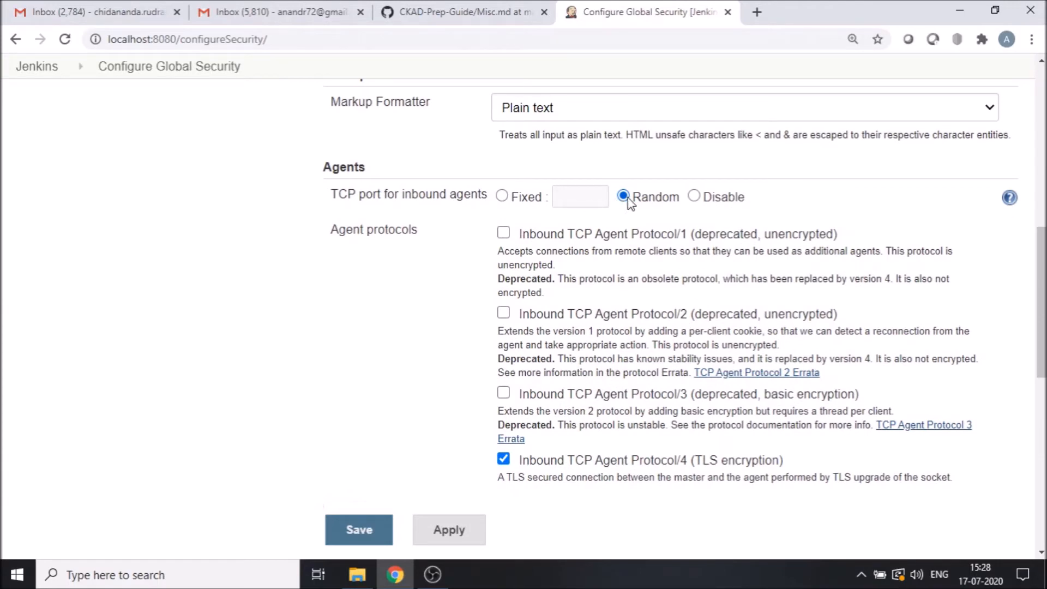
left_click(695, 197)
left_click(623, 197)
left_click(369, 530)
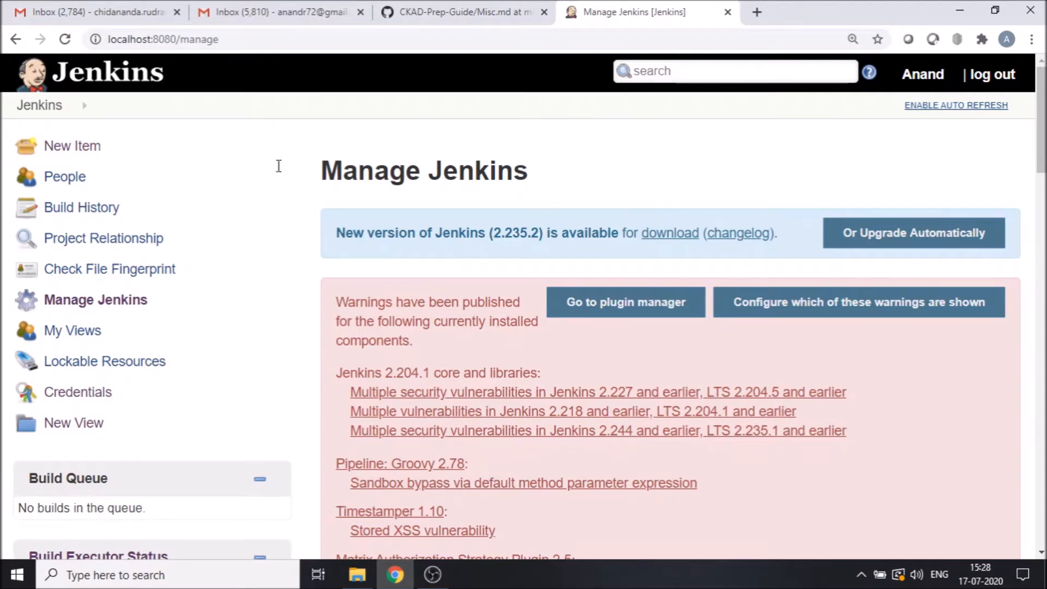
Open the Manage Nodes page from the Jenkins management options.
left_click(111, 301)
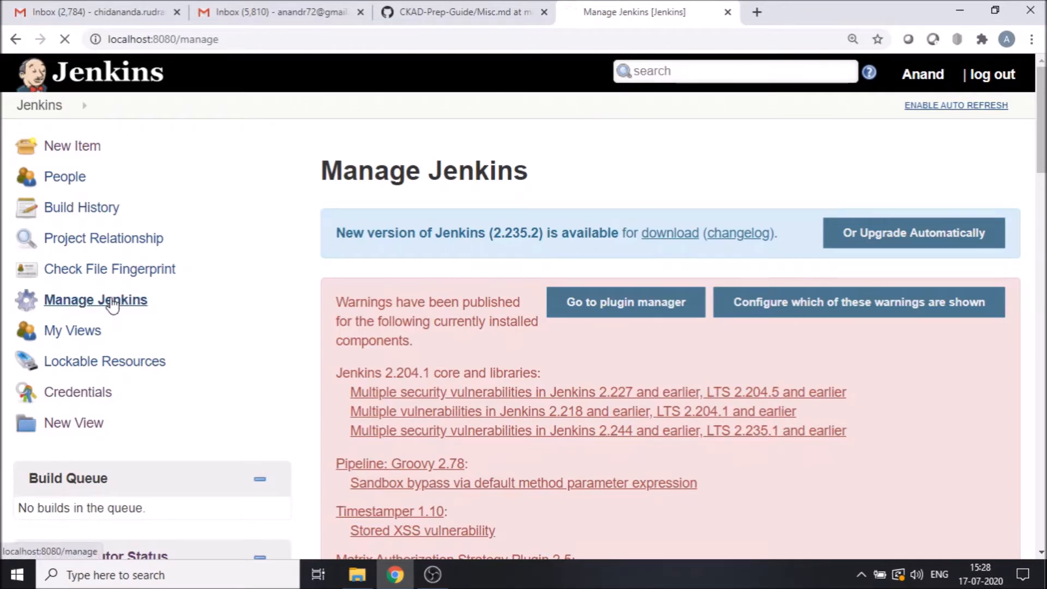
scroll(110, 304, "down", 10)
scroll(509, 273, "down", 12)
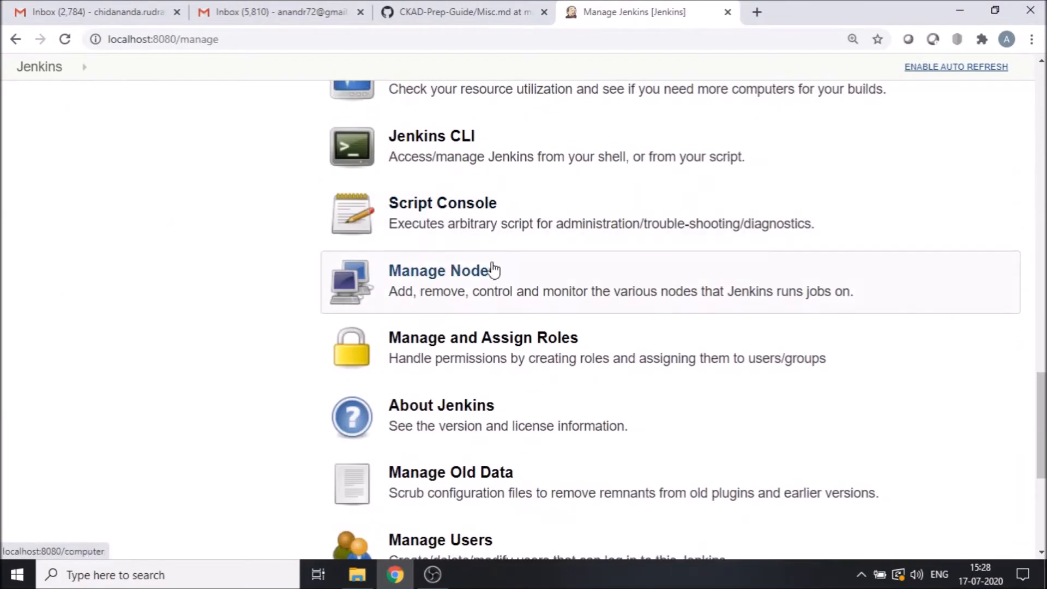
left_click(433, 290)
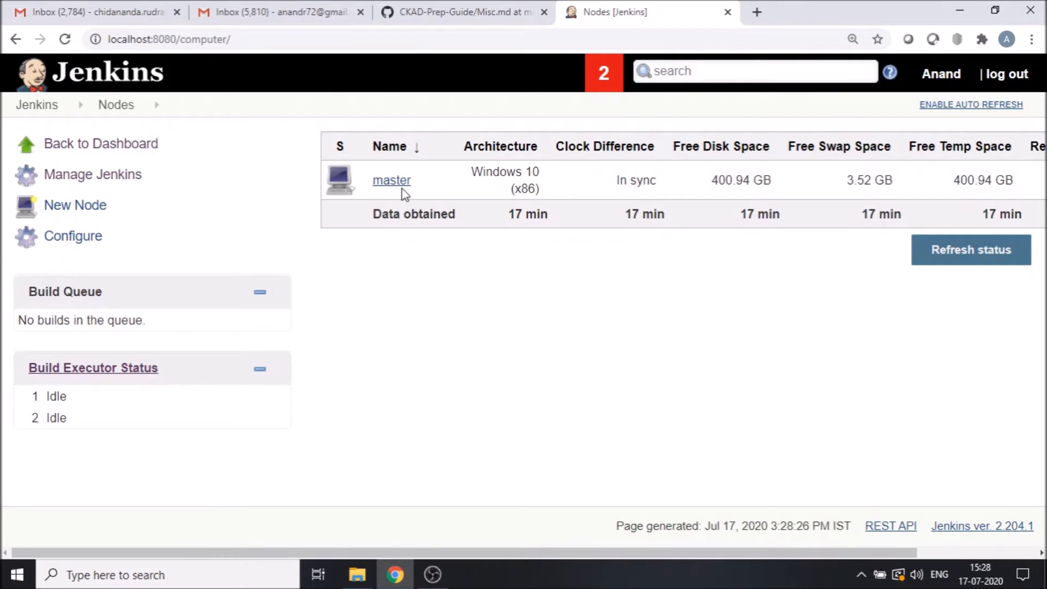
Create a new node named Windows_Node as a Permanent Agent.
left_click(106, 214)
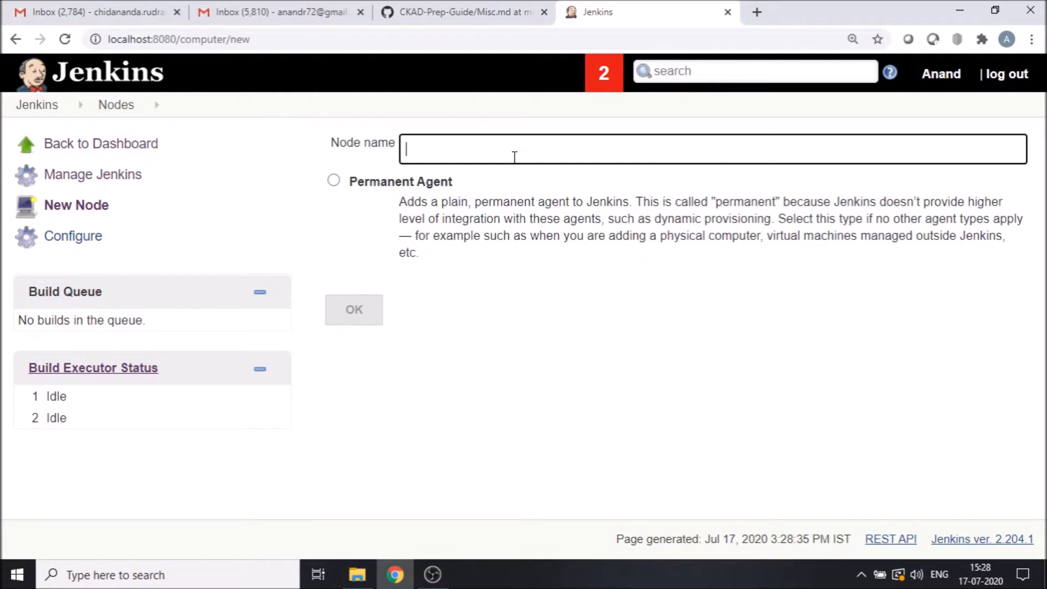
type("Windows_Node")
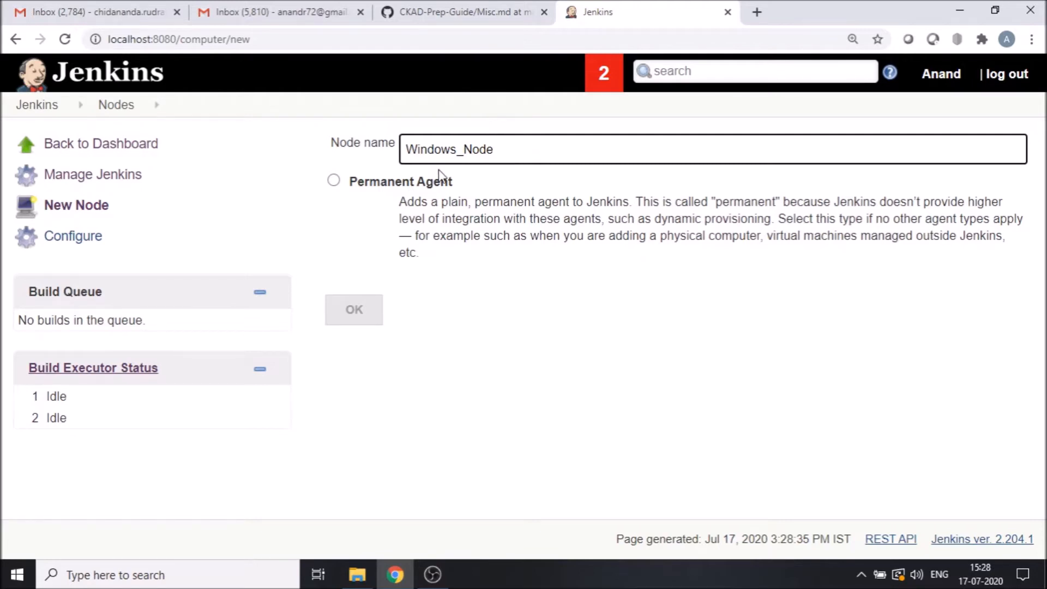
left_click(333, 182)
left_click(354, 311)
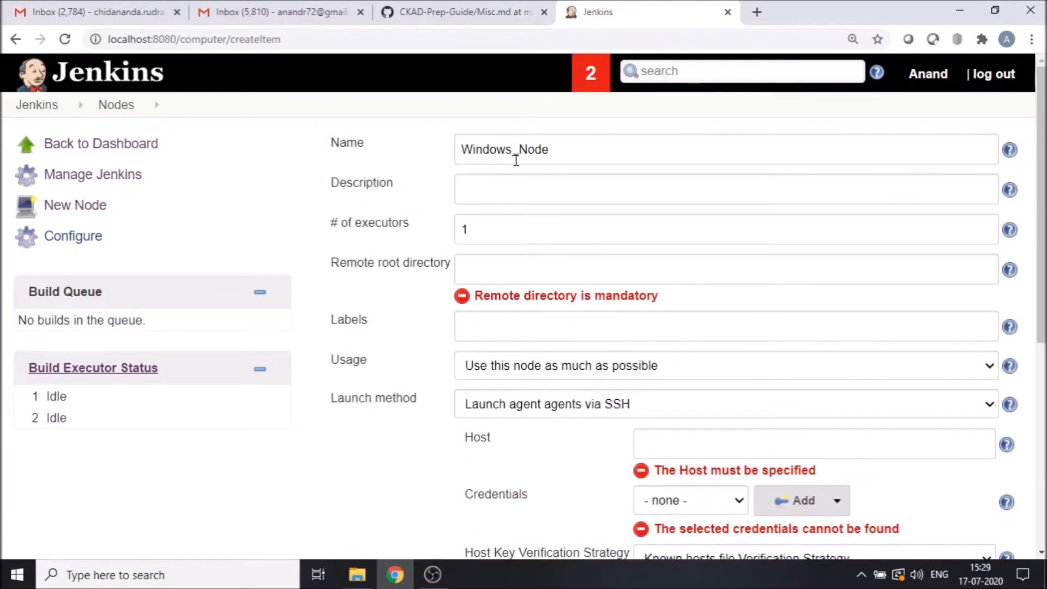
Copy the node name Windows_Node into the description and put the cursor in the remote root directory field.
left_click(524, 189)
left_click_drag(567, 146, 434, 140)
key("ctrl+c")
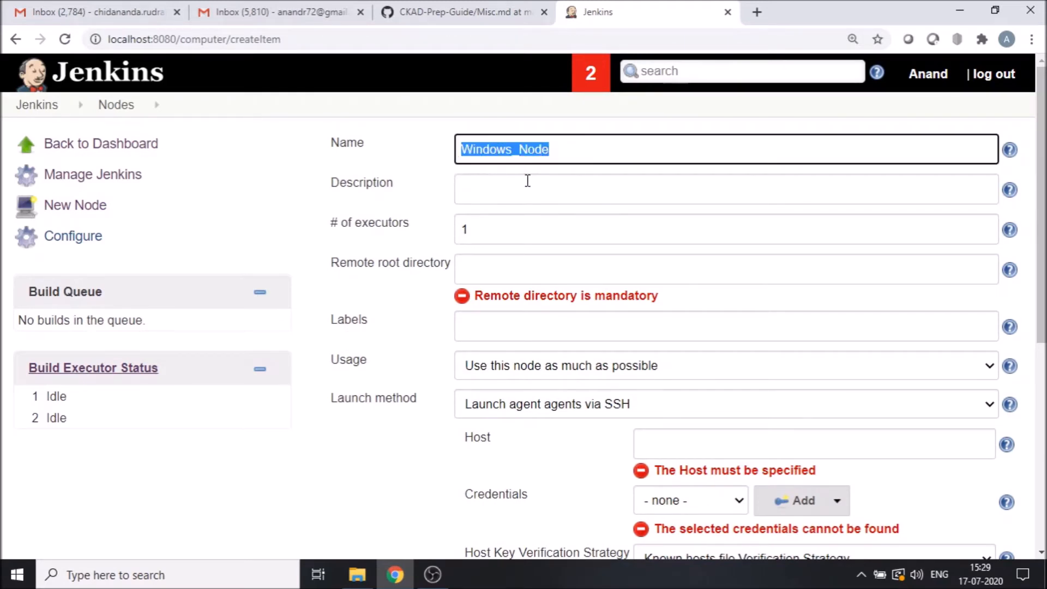
left_click(527, 180)
key("ctrl+v")
left_click(534, 231)
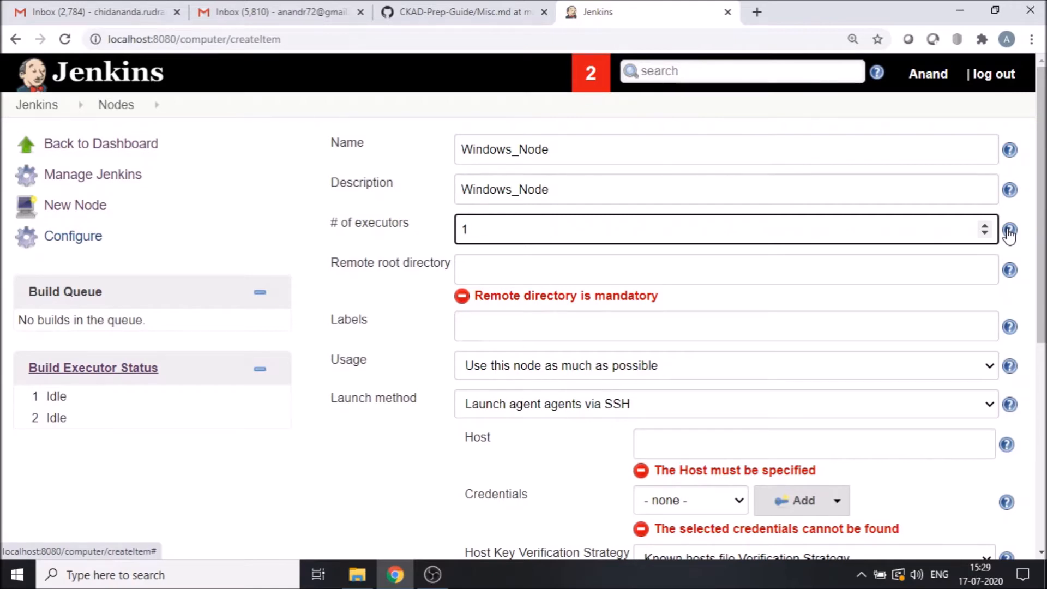
left_click(531, 264)
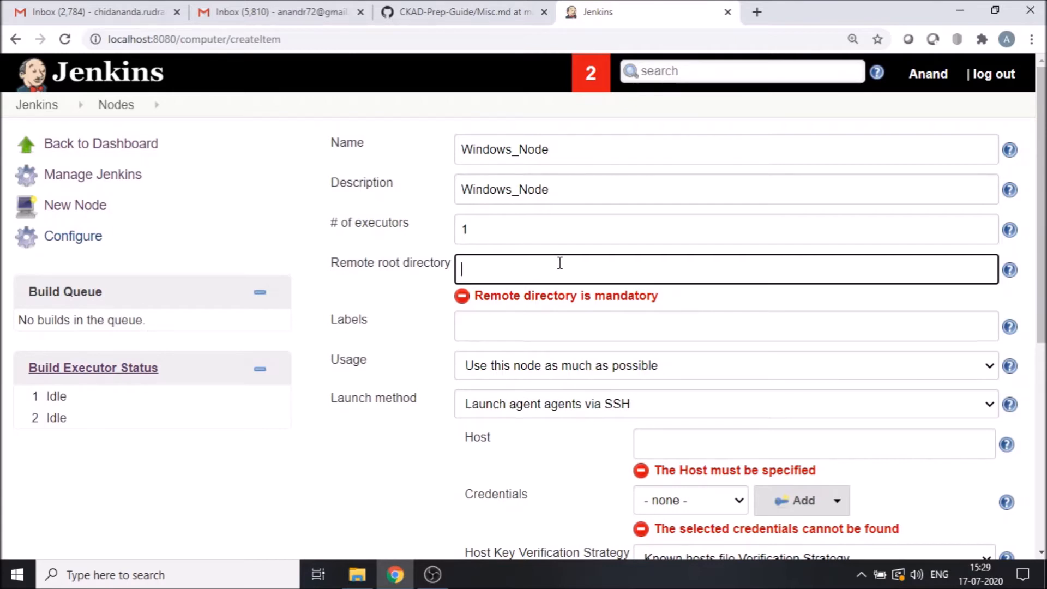
type("//")
key("BackSpace")
key("BackSpace")
Switch to File Explorer and create a folder named Agent in the root of Local Drive (E:).
left_click(369, 580)
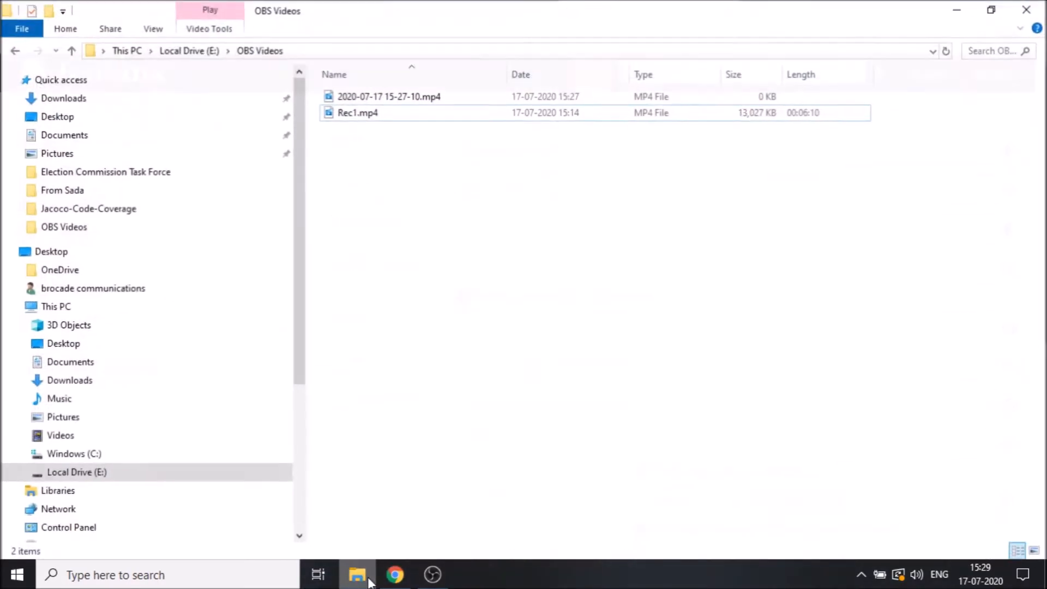
left_click(70, 474)
scroll(414, 406, "up", 8)
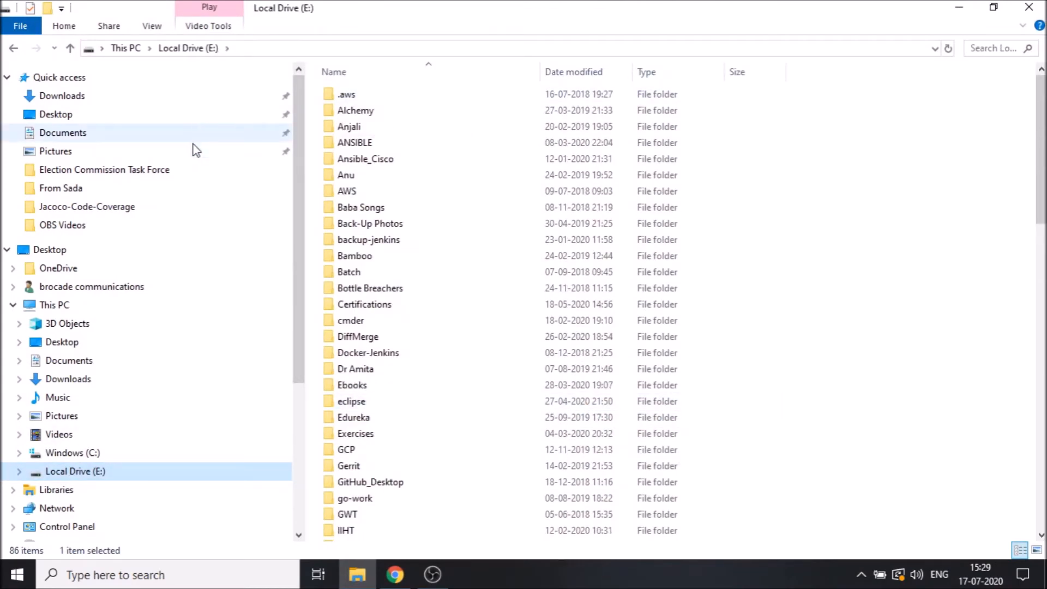
left_click(74, 454)
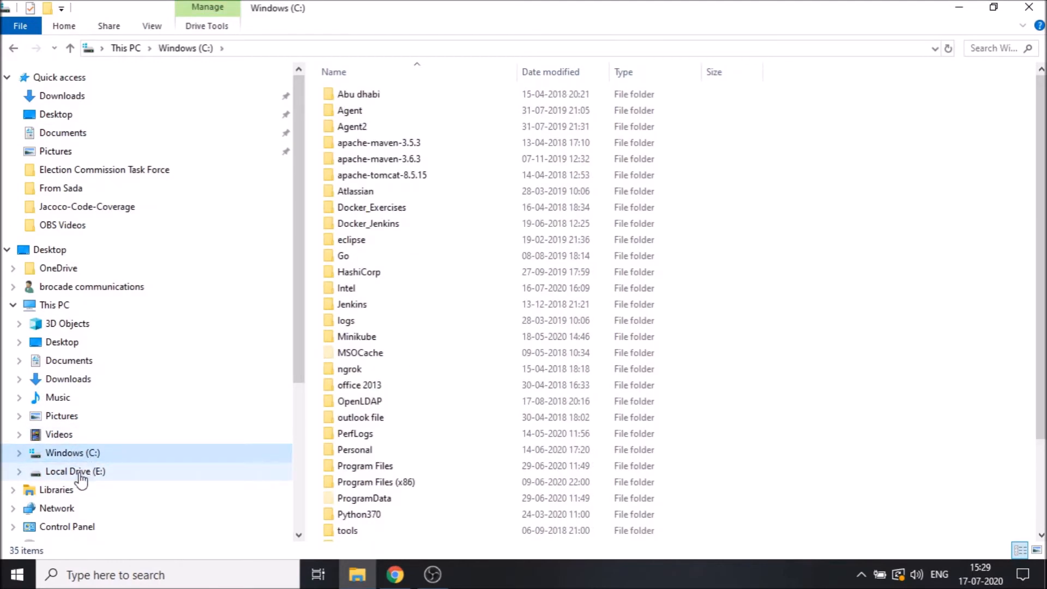
left_click(77, 473)
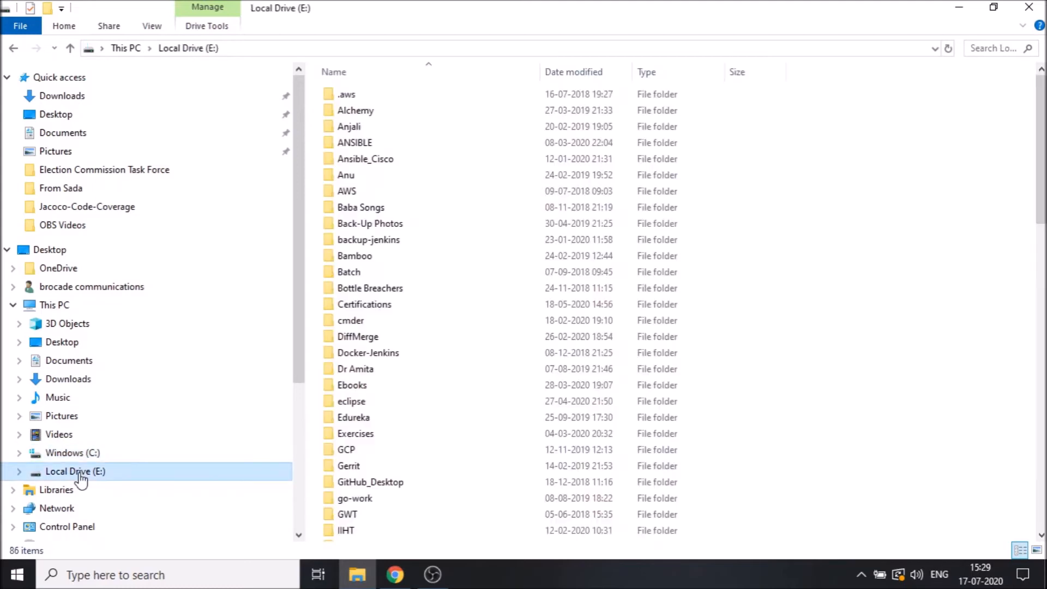
right_click(842, 170)
mouse_move(872, 423)
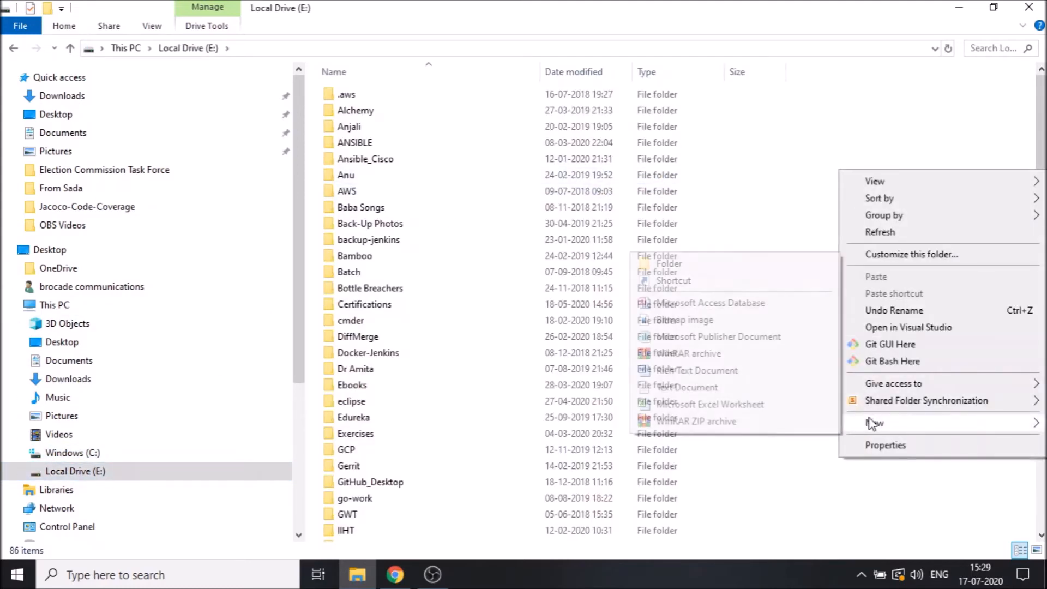
left_click(702, 265)
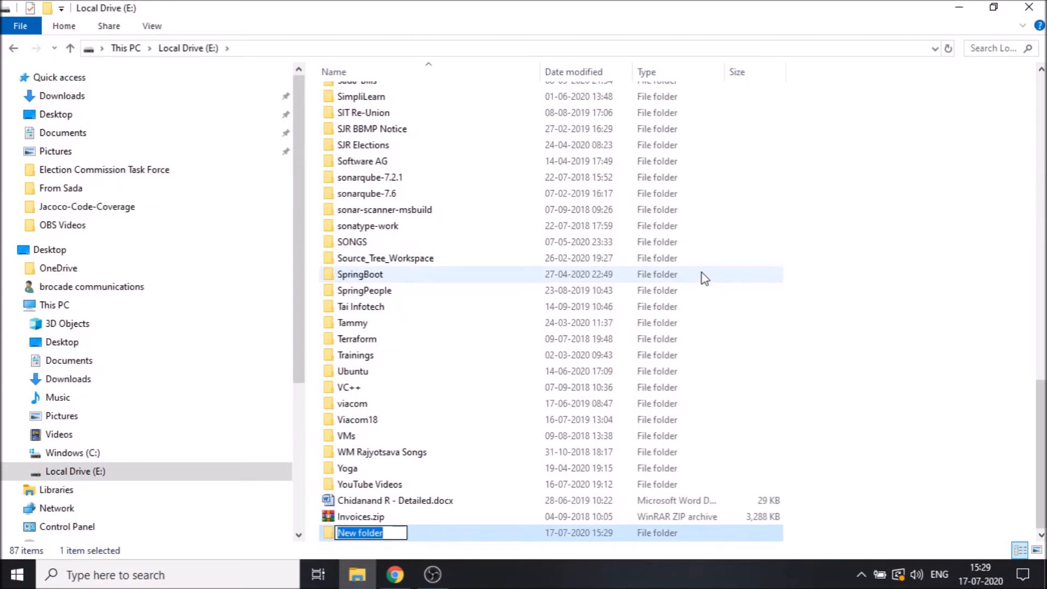
type("Agent")
key("Return")
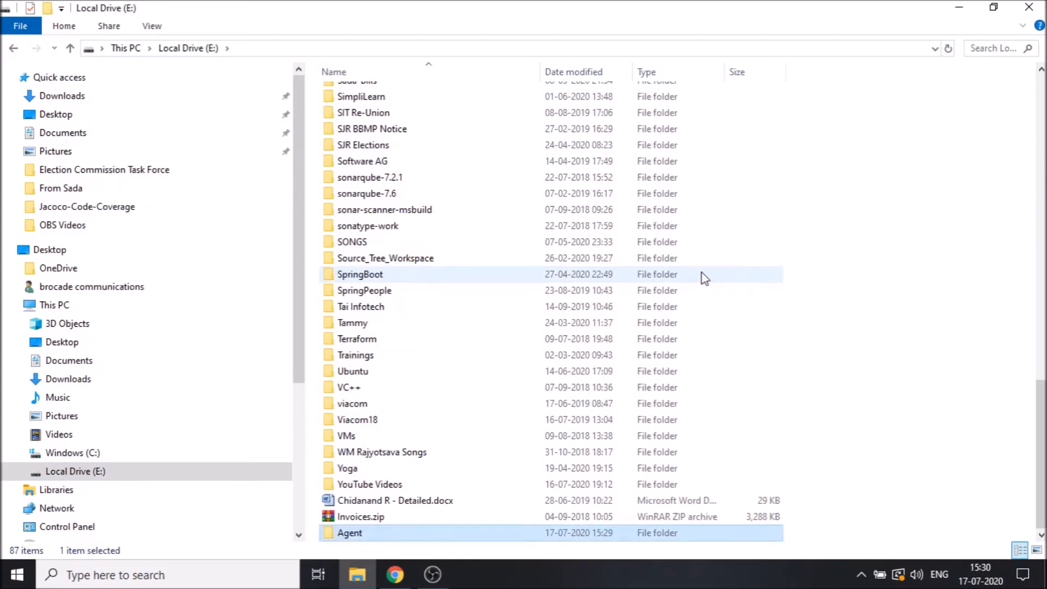
Copy the new Agent folder's path and, back in Jenkins, enter E:\Agent as the remote root directory.
double_click(361, 533)
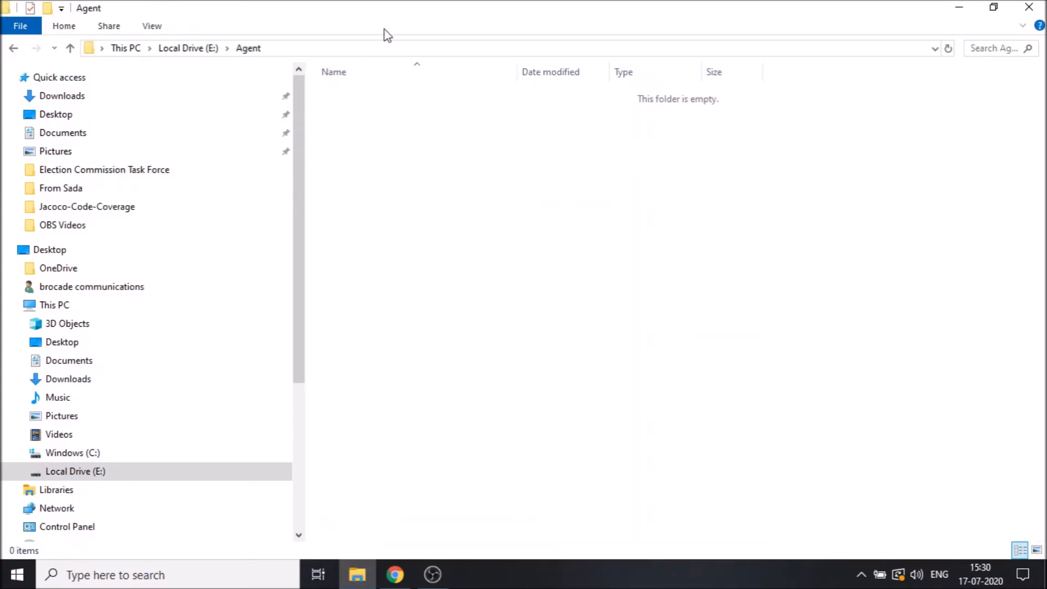
left_click(393, 53)
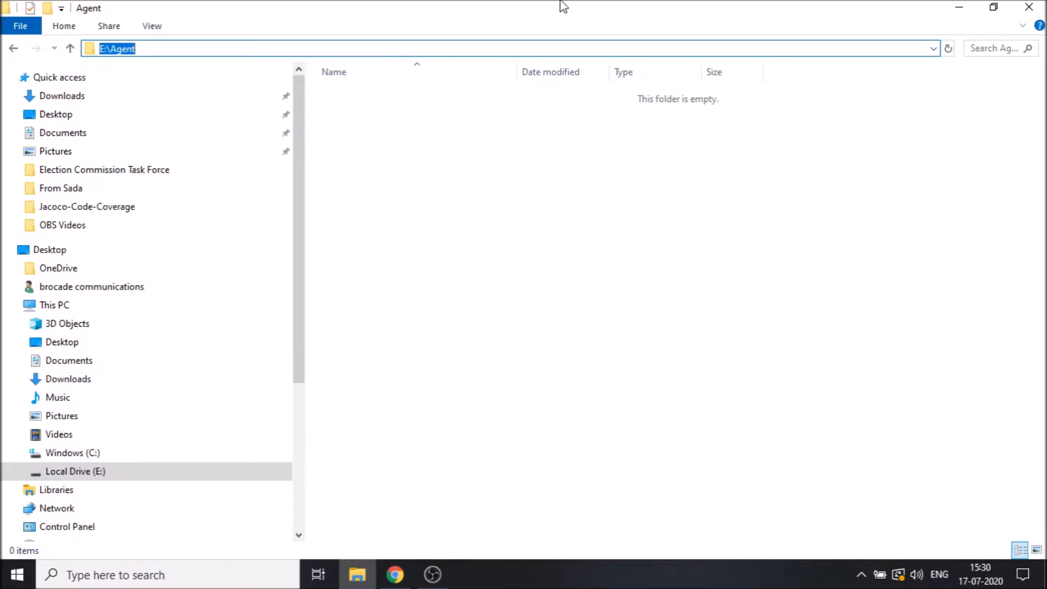
left_click(959, 18)
key("ctrl+v")
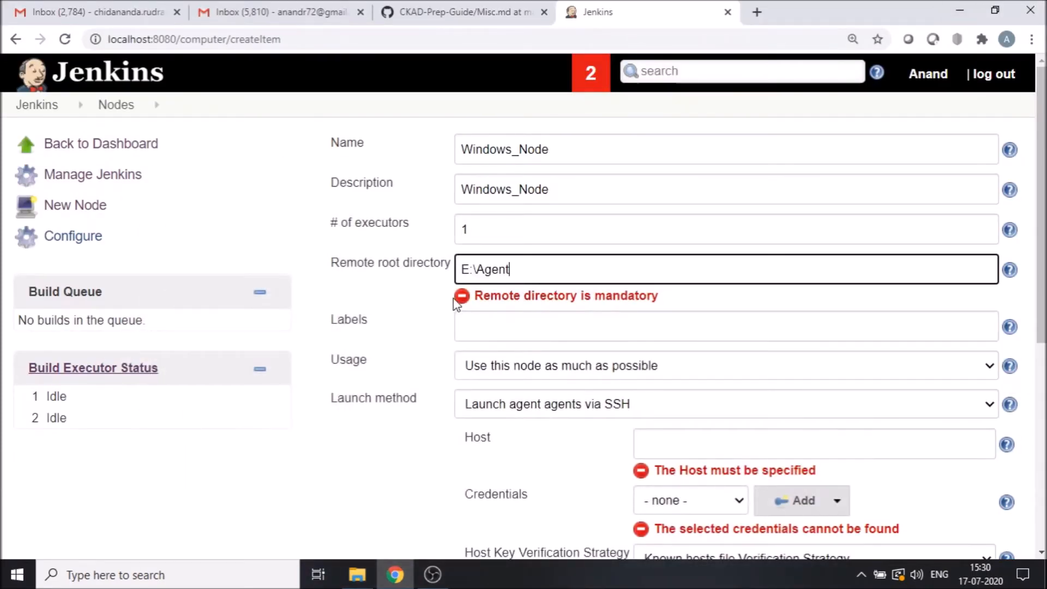
key("Tab")
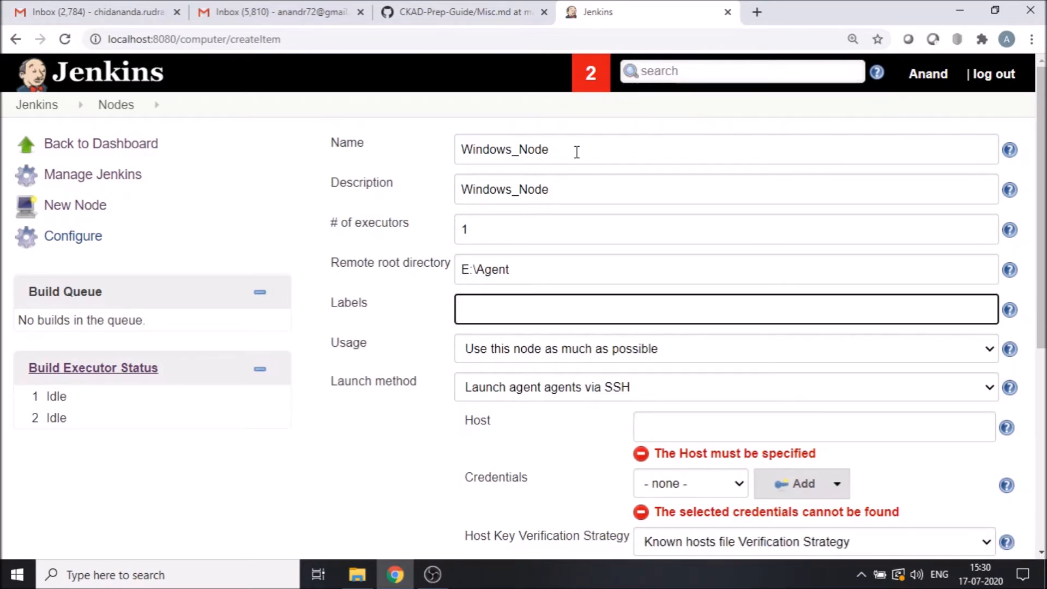
Enter the node name Windows_Node as the node's label.
double_click(575, 151)
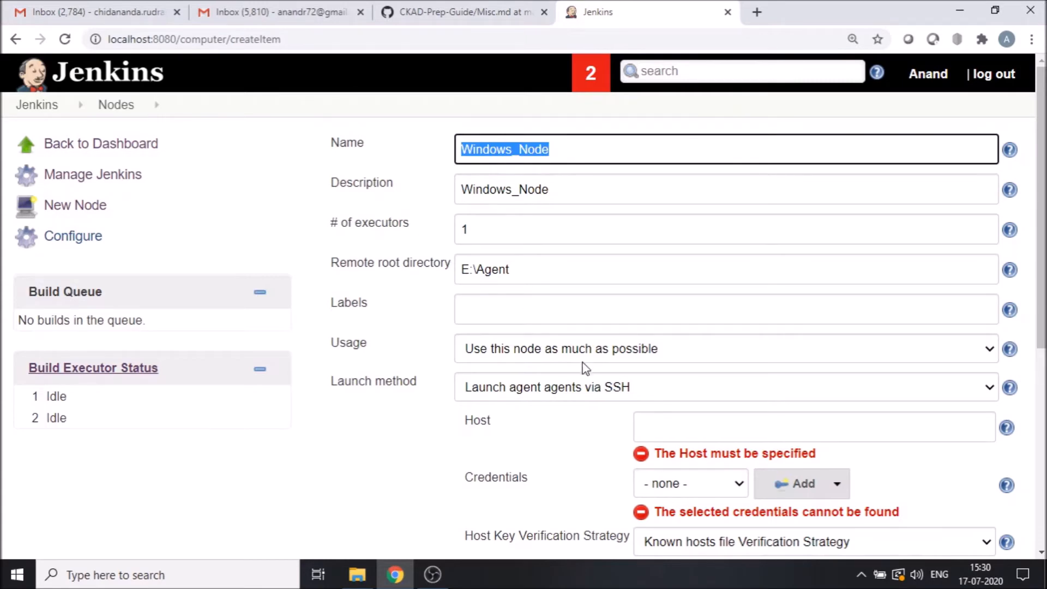
left_click(502, 308)
key("ctrl+v")
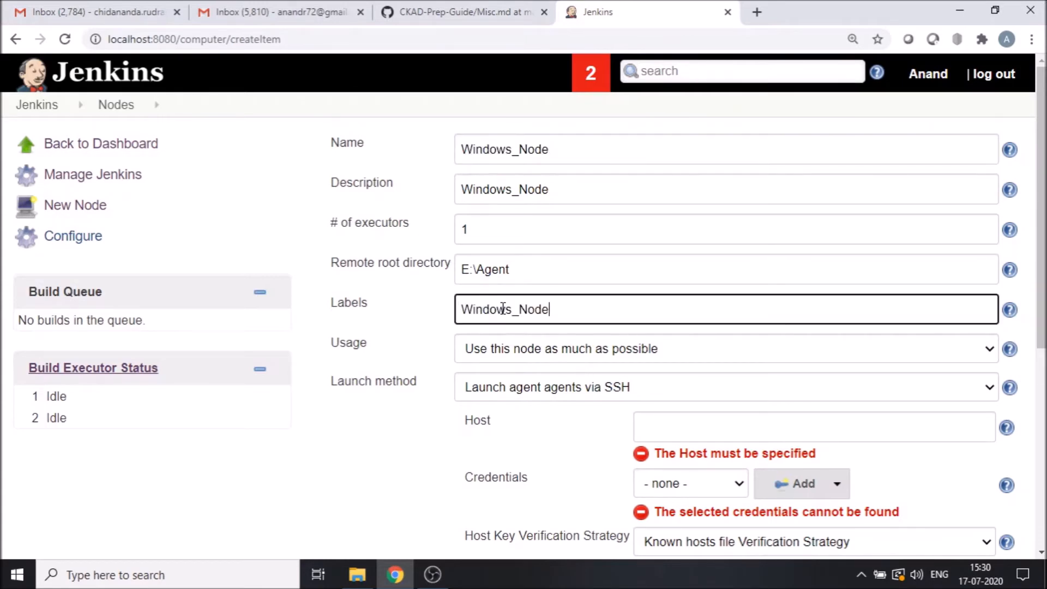
Set the node's usage to only build jobs with label expressions matching this node.
scroll(486, 292, "down", 1)
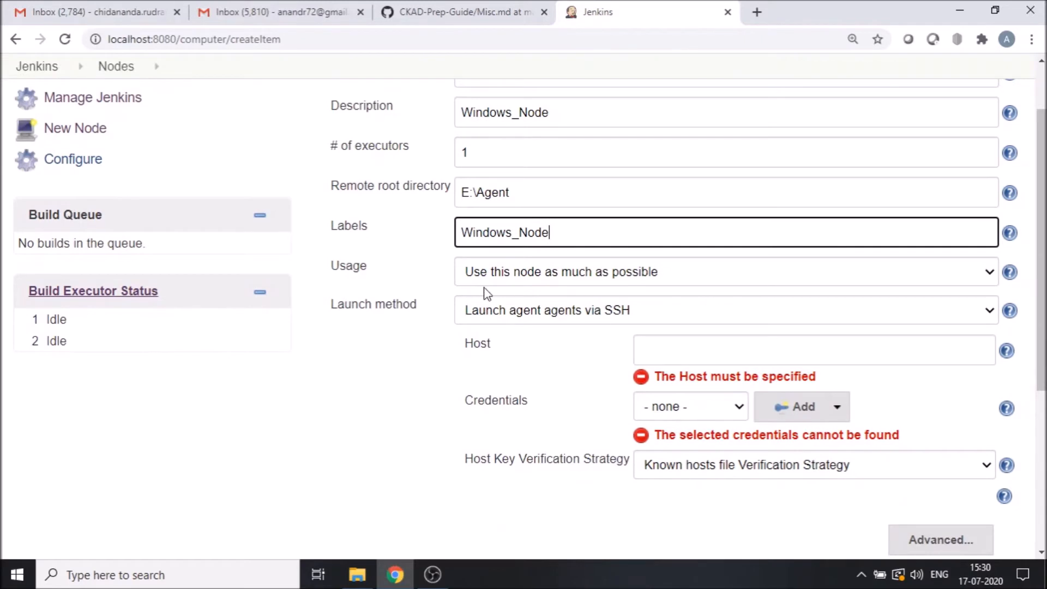
left_click(650, 273)
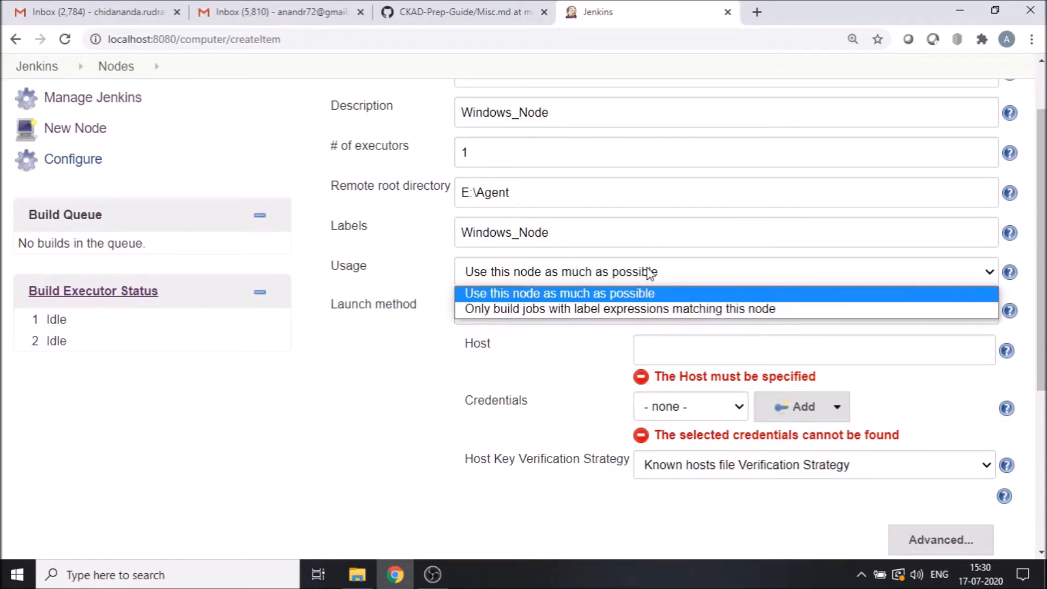
left_click(532, 314)
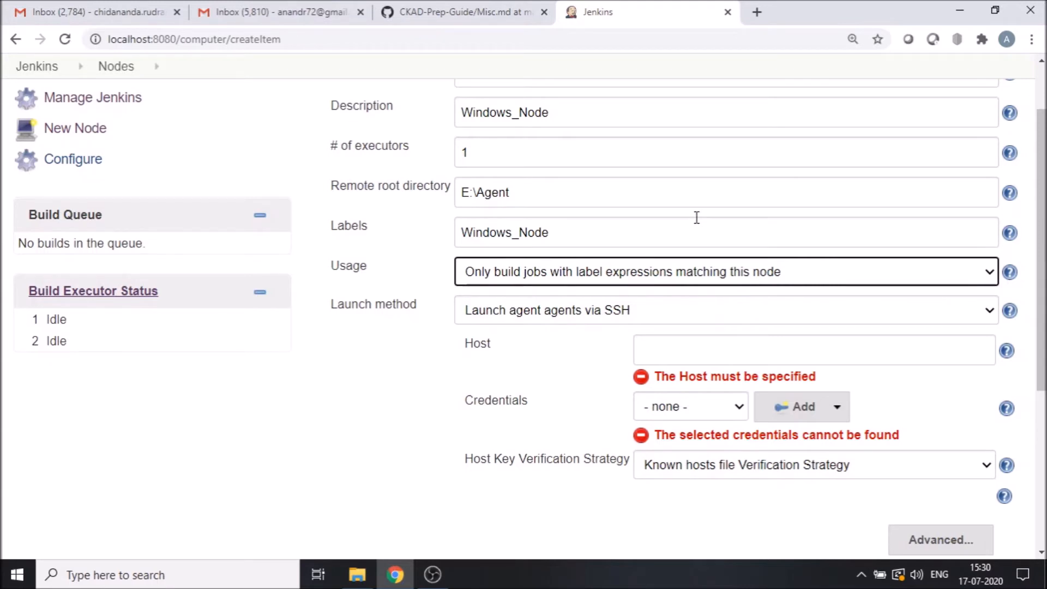
scroll(696, 217, "up", 2)
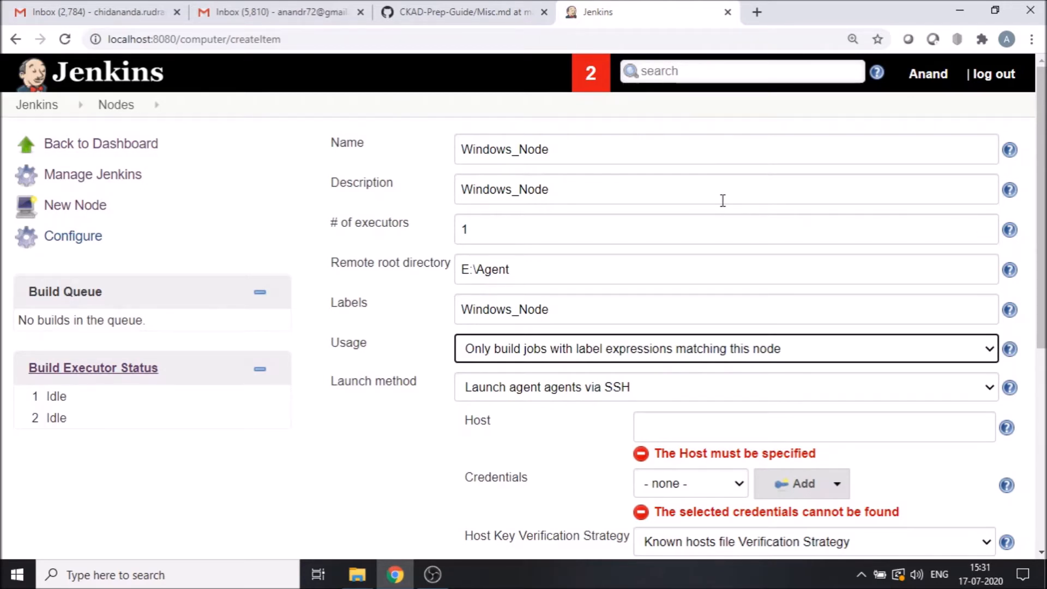
scroll(723, 200, "down", 3)
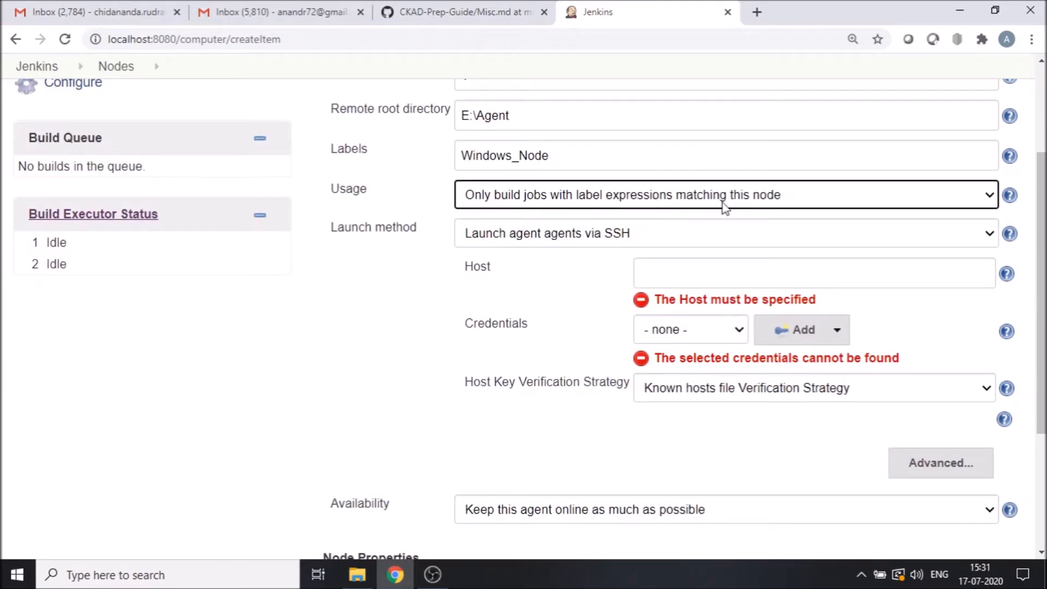
Set the node's launch method to launch the agent by connecting it to the master.
scroll(725, 208, "up", 2)
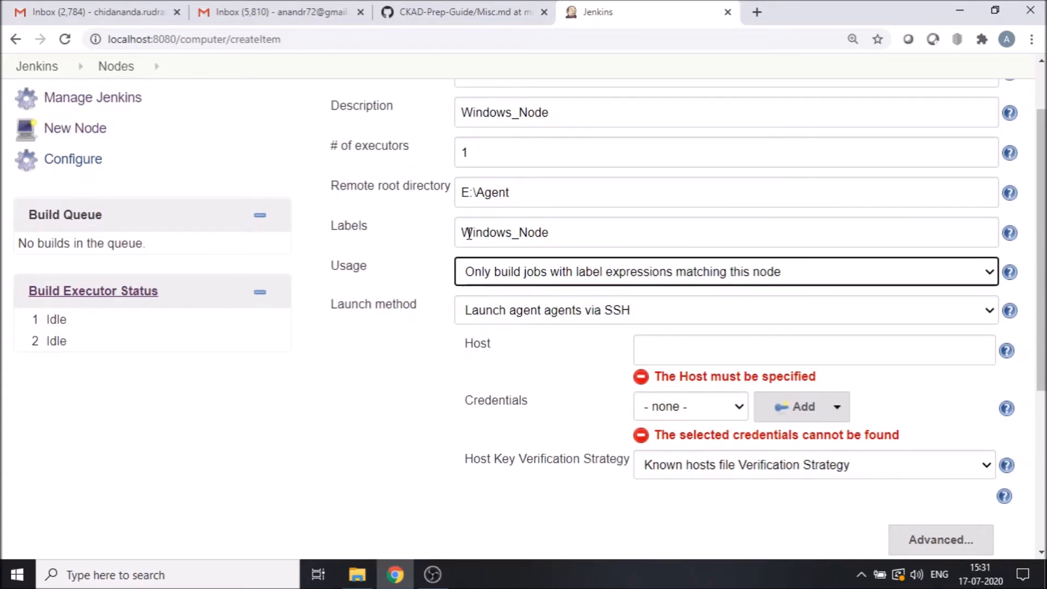
left_click(562, 315)
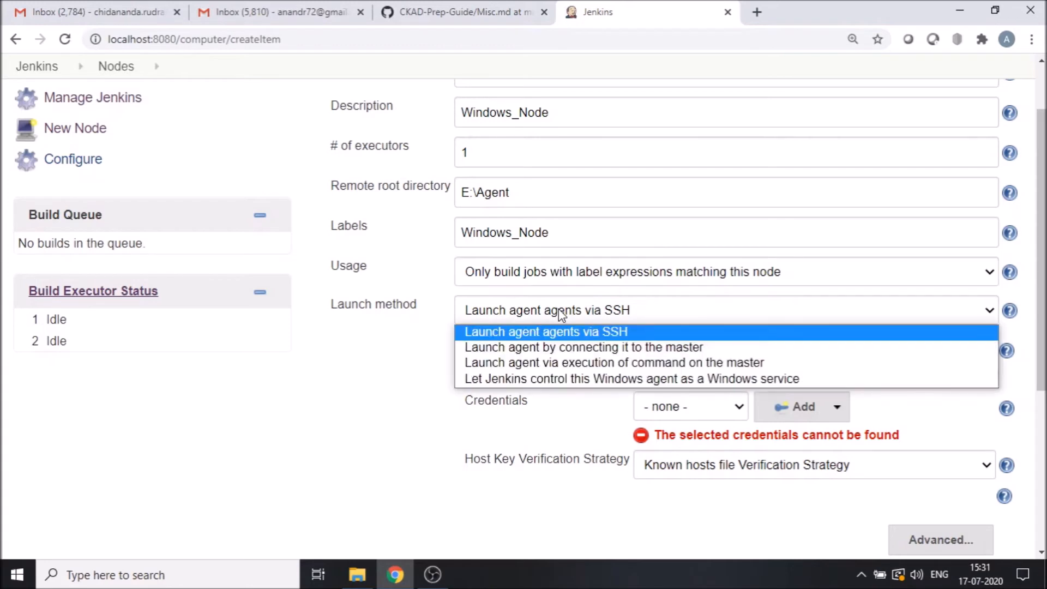
left_click(545, 348)
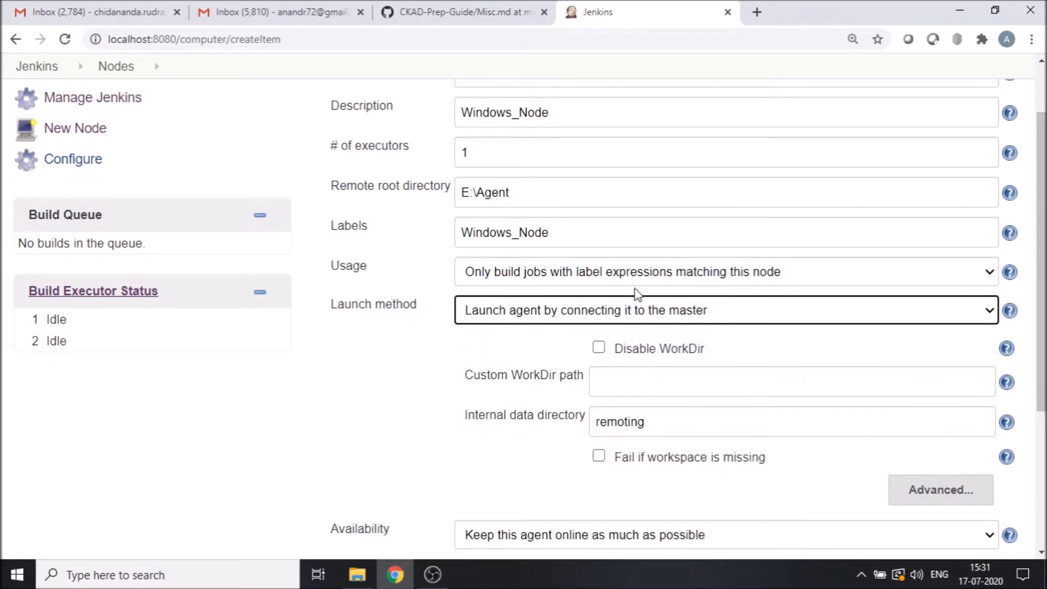
Keep the node's availability at keeping the agent online as much as possible and save the node.
scroll(637, 294, "down", 4)
scroll(637, 293, "up", 4)
scroll(637, 293, "down", 4)
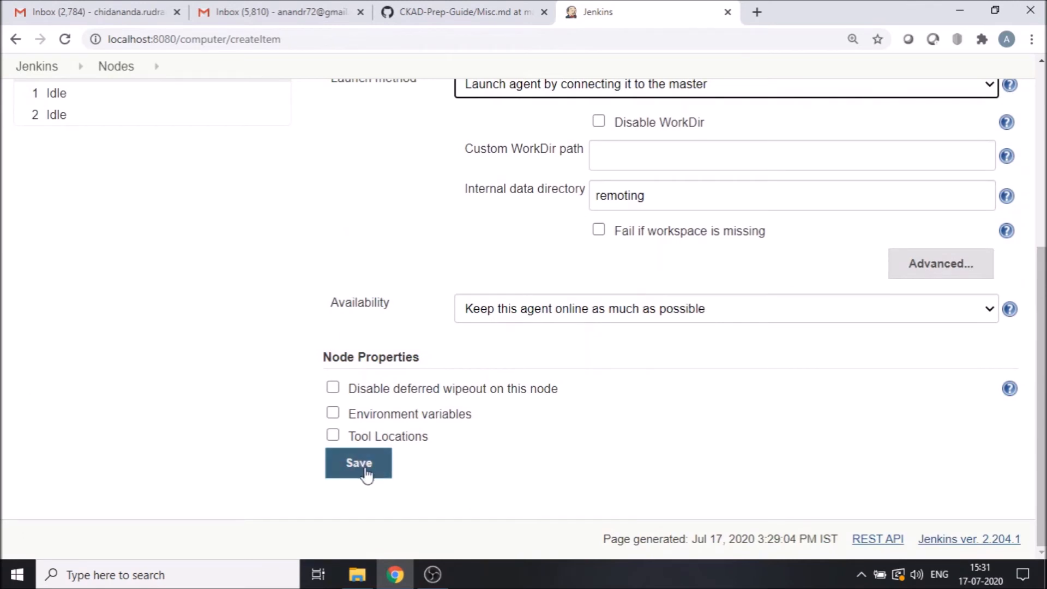
left_click(664, 312)
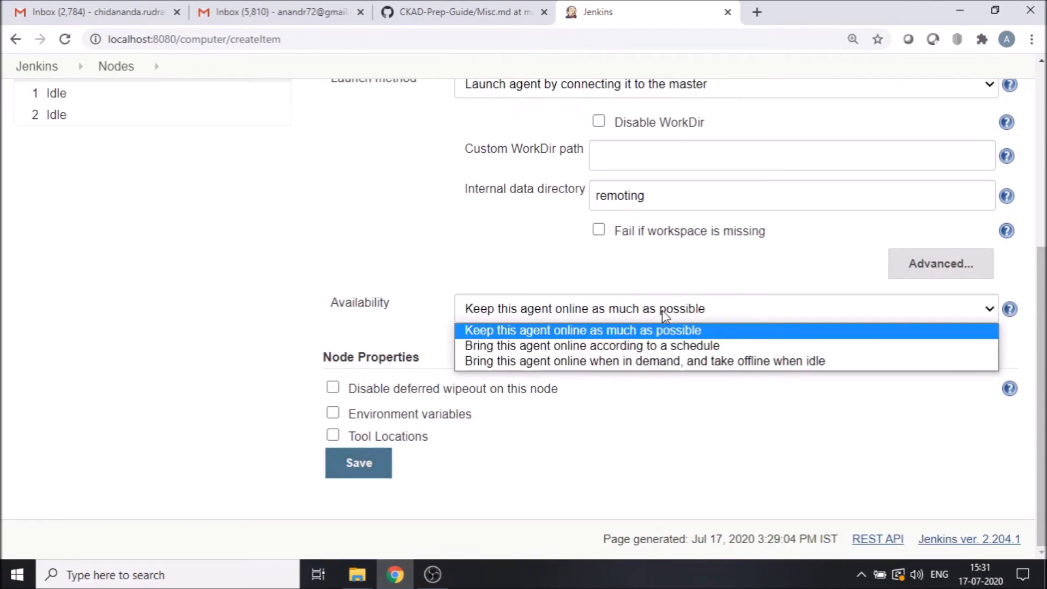
left_click(665, 313)
left_click(355, 464)
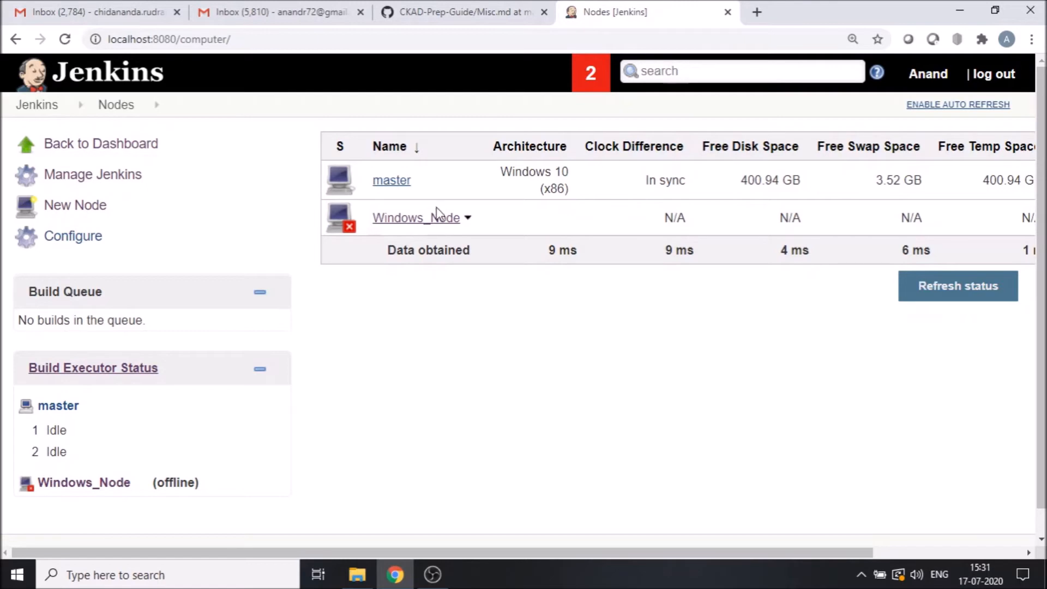
Open the Windows_Node page and examine the agent command line, including its jnlpUrl address.
left_click(424, 219)
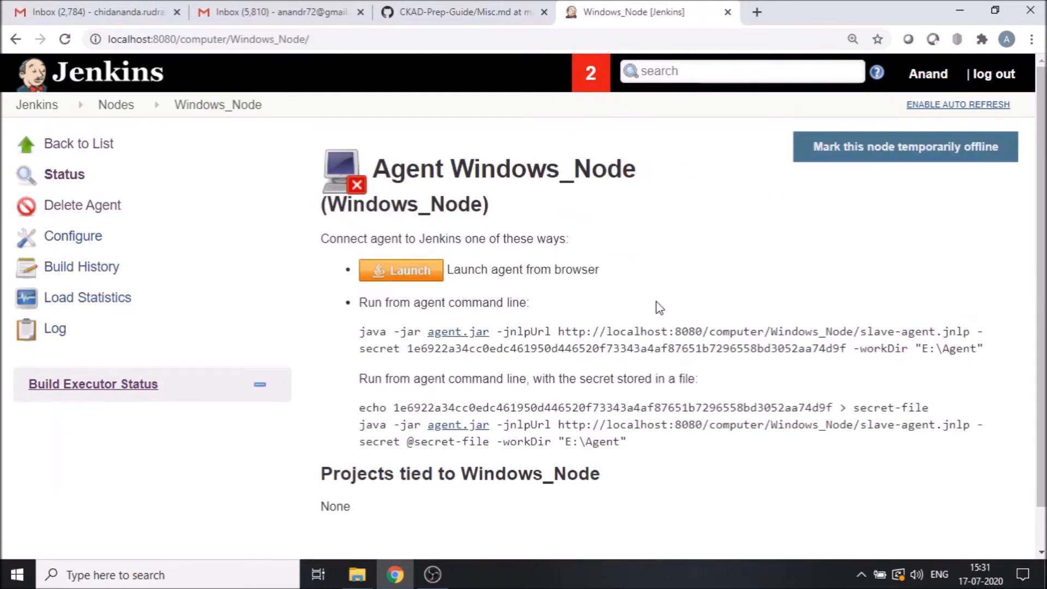
scroll(657, 302, "down", 1)
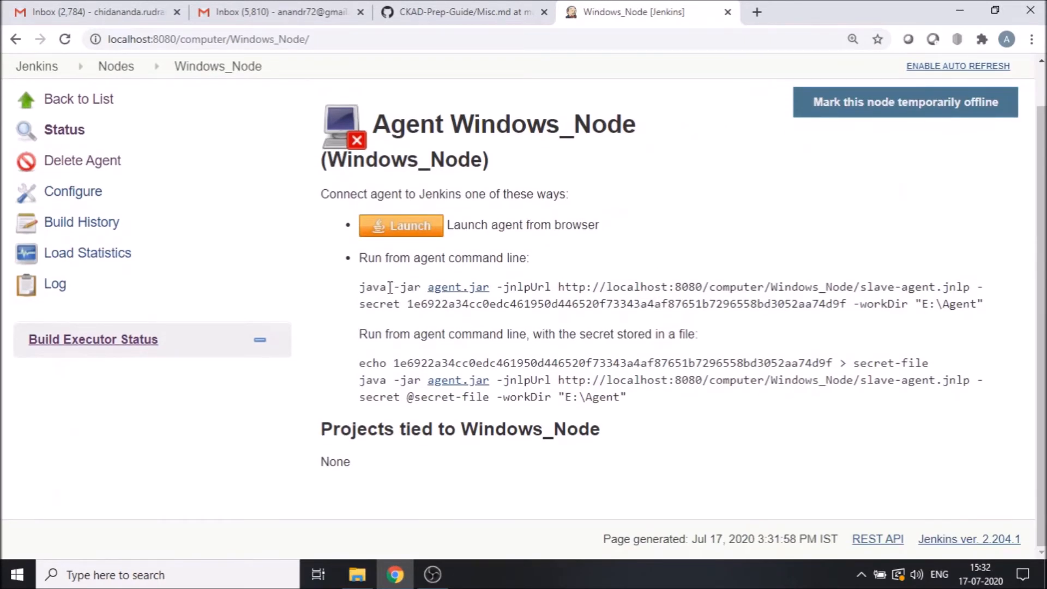
left_click_drag(362, 288, 983, 304)
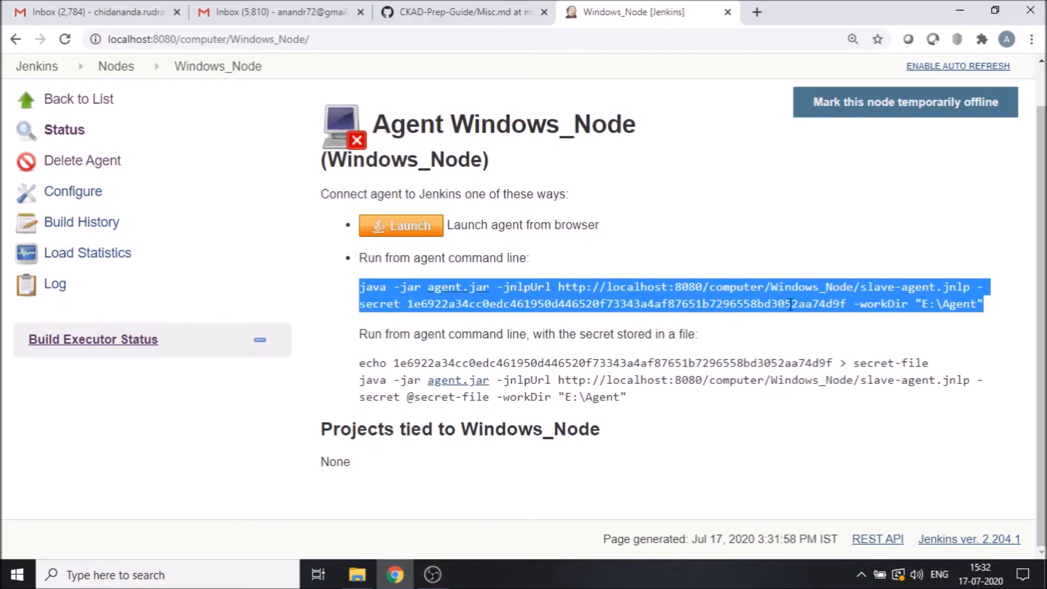
left_click(669, 299)
left_click_drag(560, 288, 773, 292)
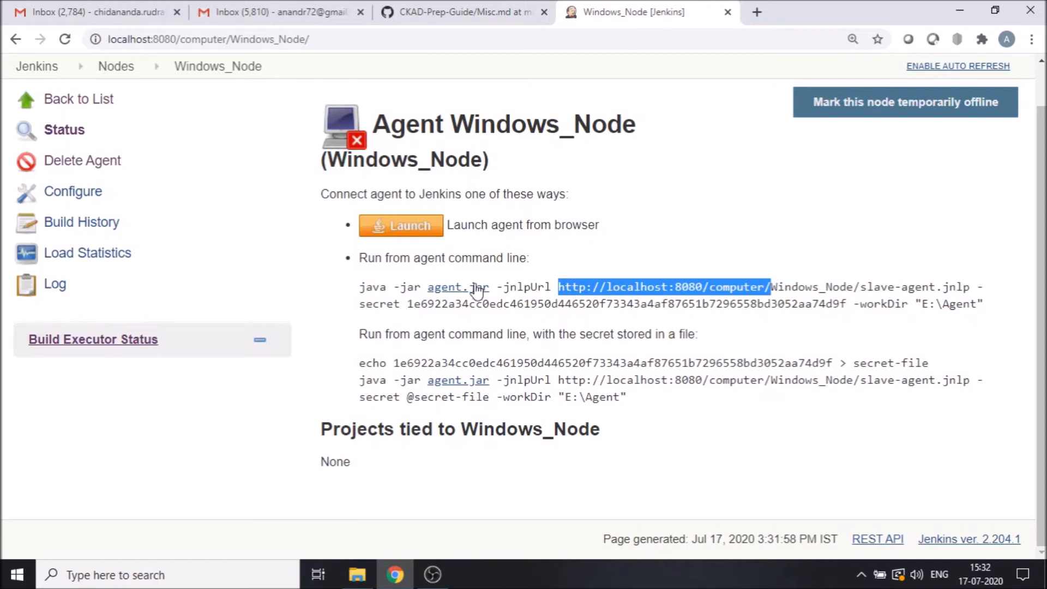
Copy the agent launch command, including its secret token, into a new Notepad document and minimize Notepad.
left_click_drag(360, 287, 955, 305)
key("ctrl+c")
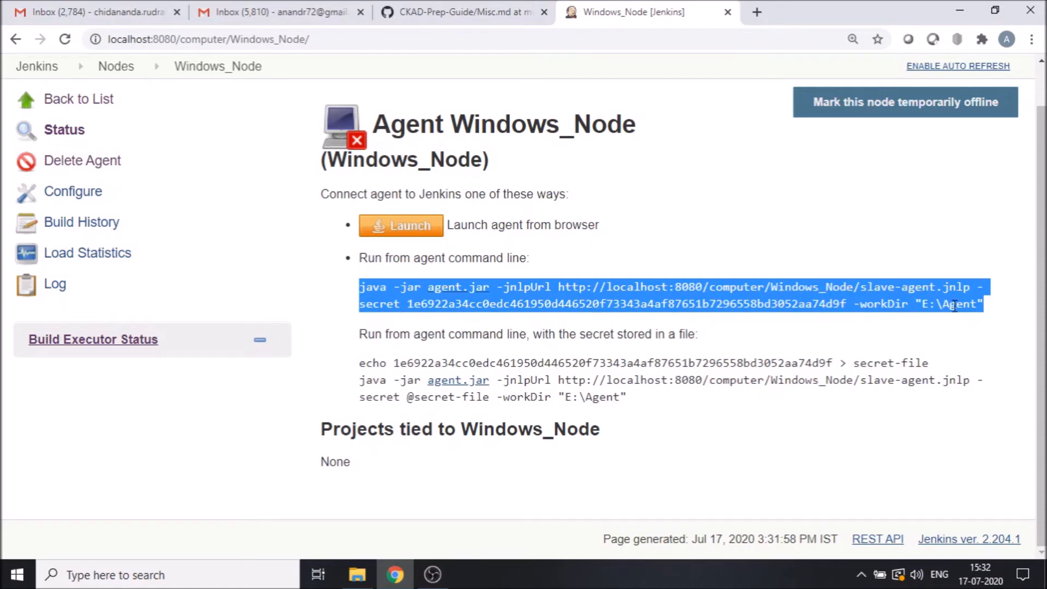
left_click(11, 580)
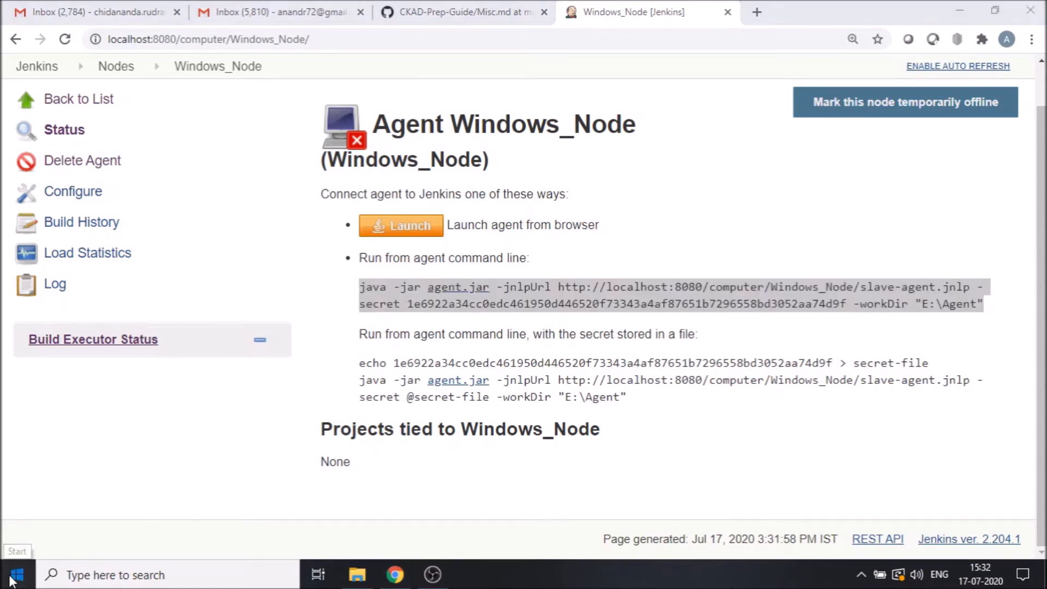
type("notep")
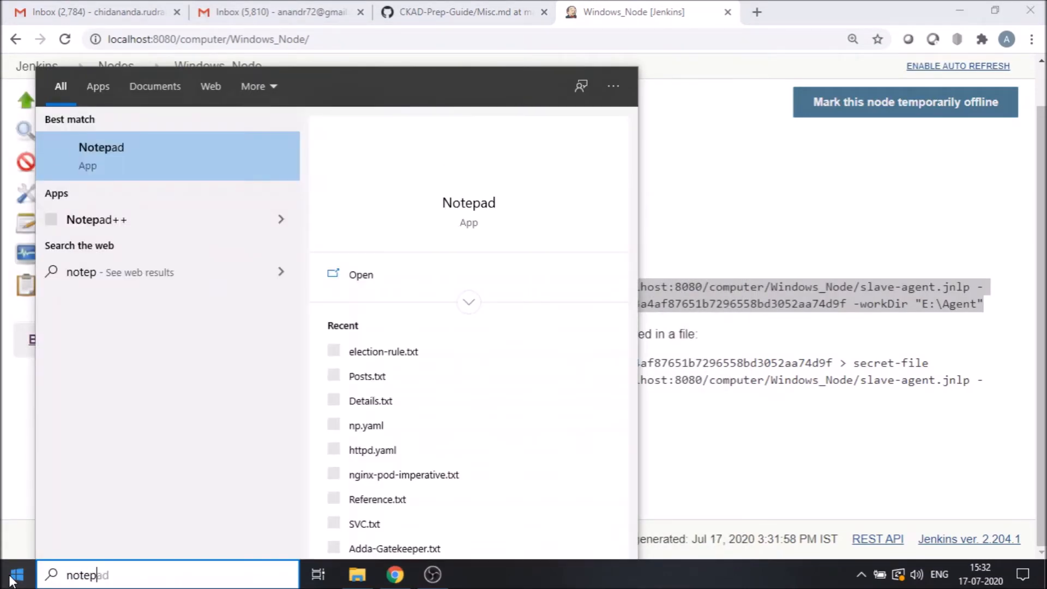
type("ad")
left_click(150, 147)
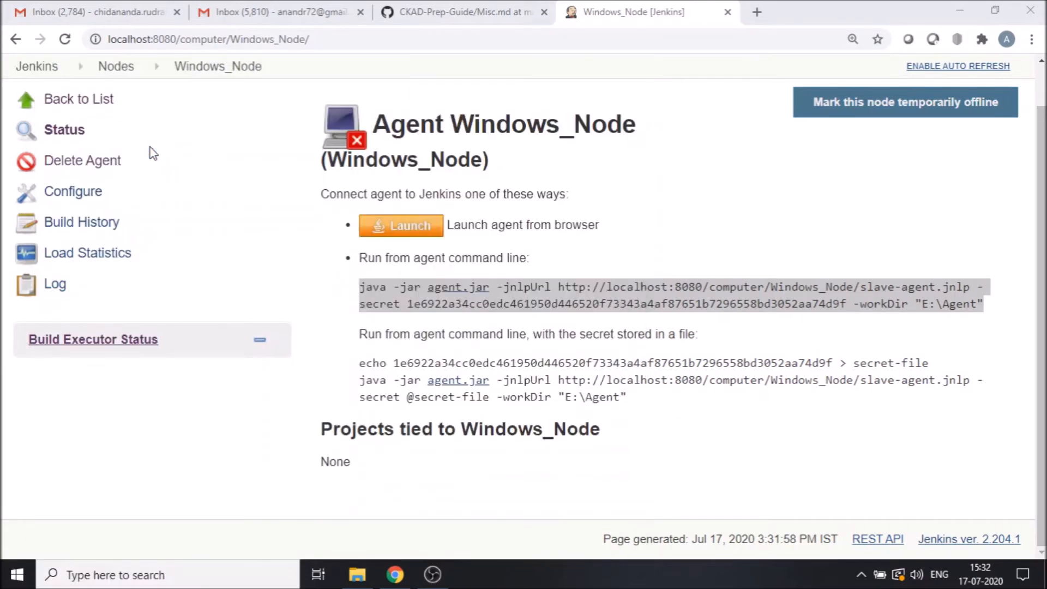
key("ctrl+v")
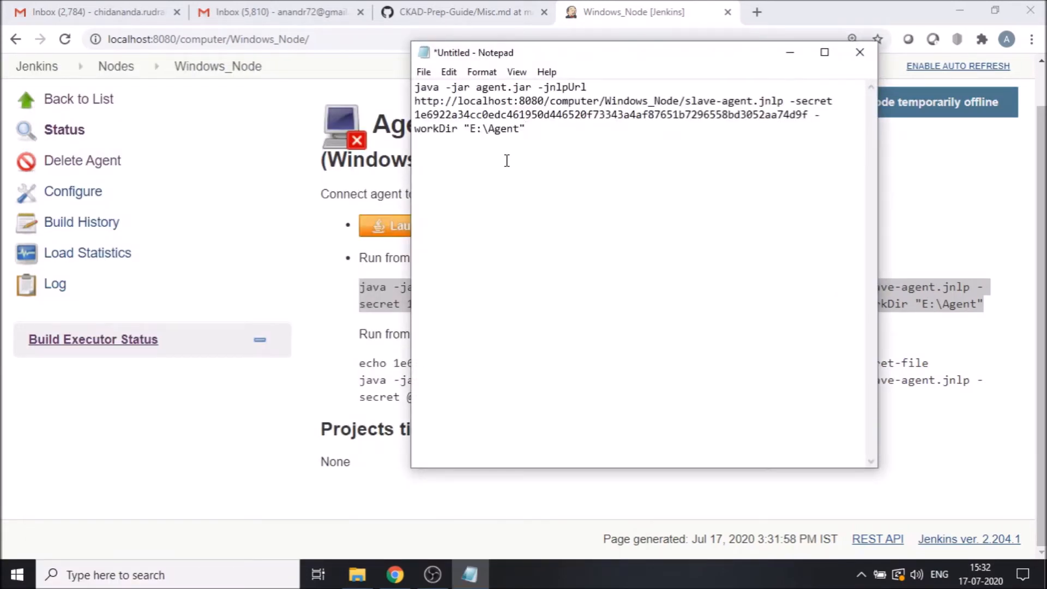
left_click(790, 52)
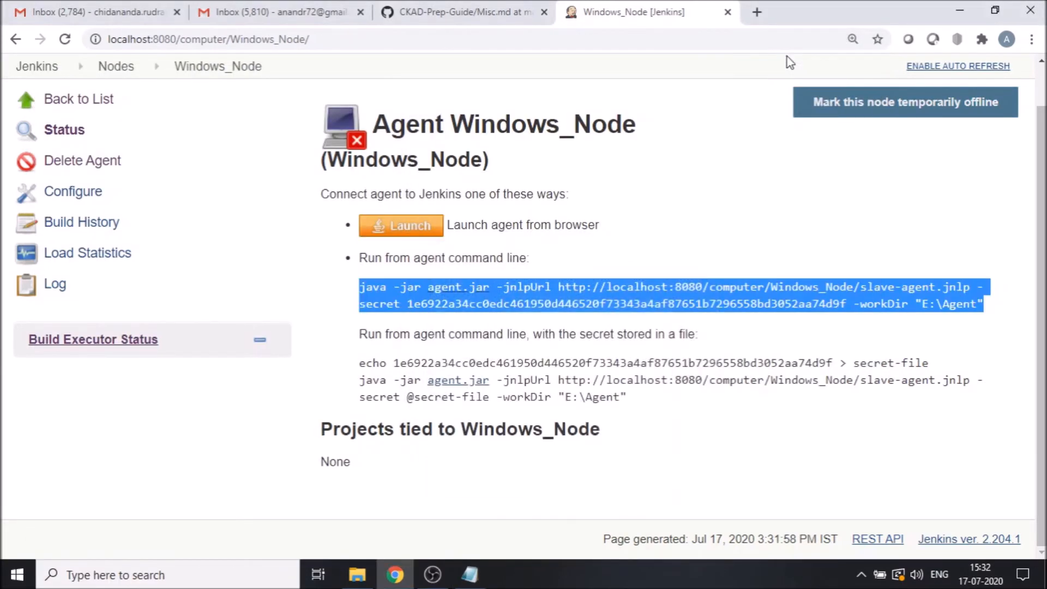
Download agent.jar from the node page's command line and save it in E:\Agent.
left_click(542, 343)
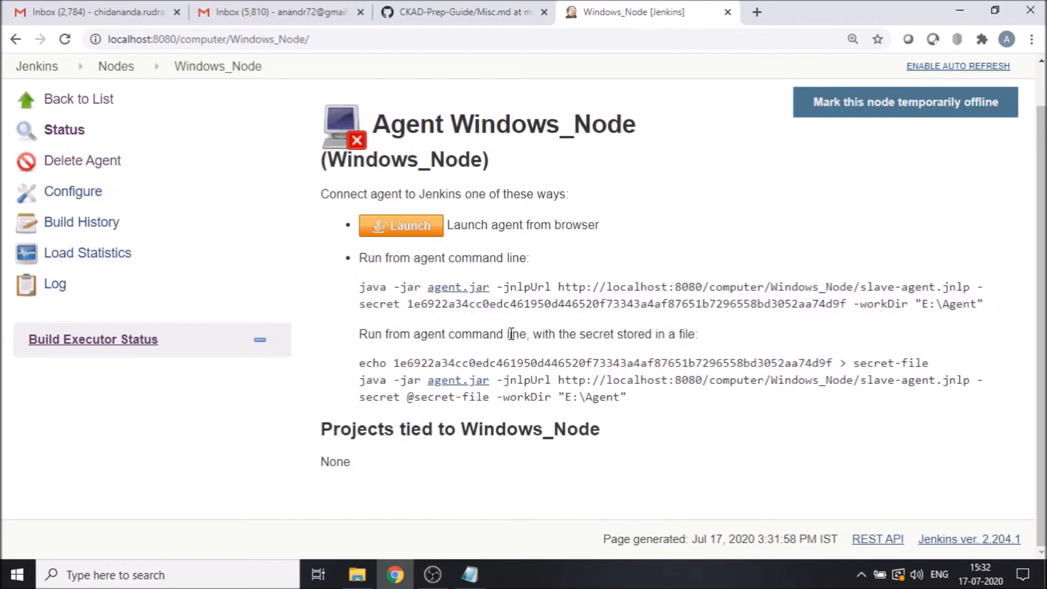
right_click(457, 290)
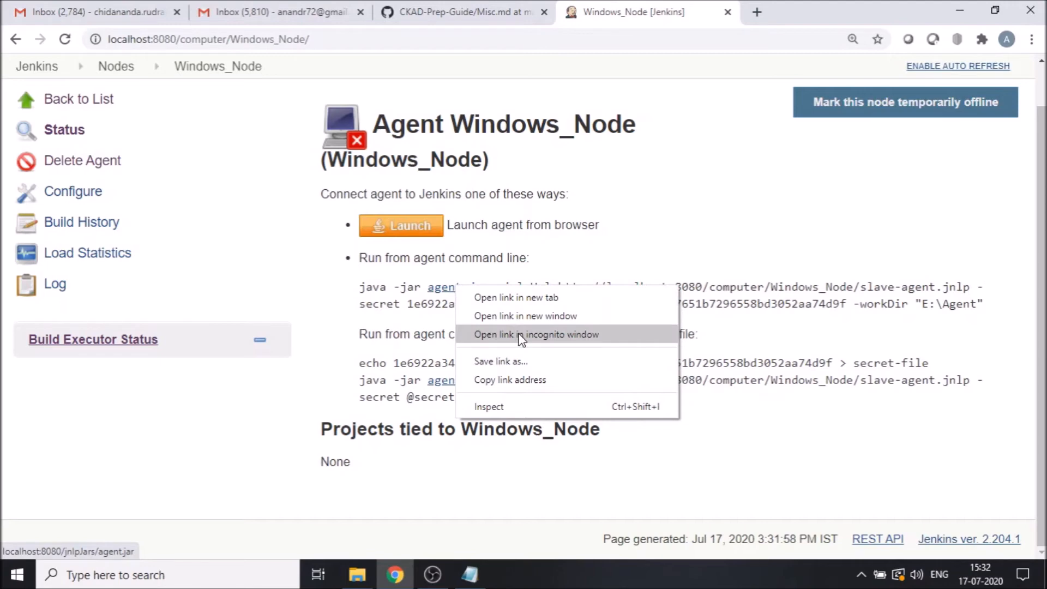
left_click(545, 360)
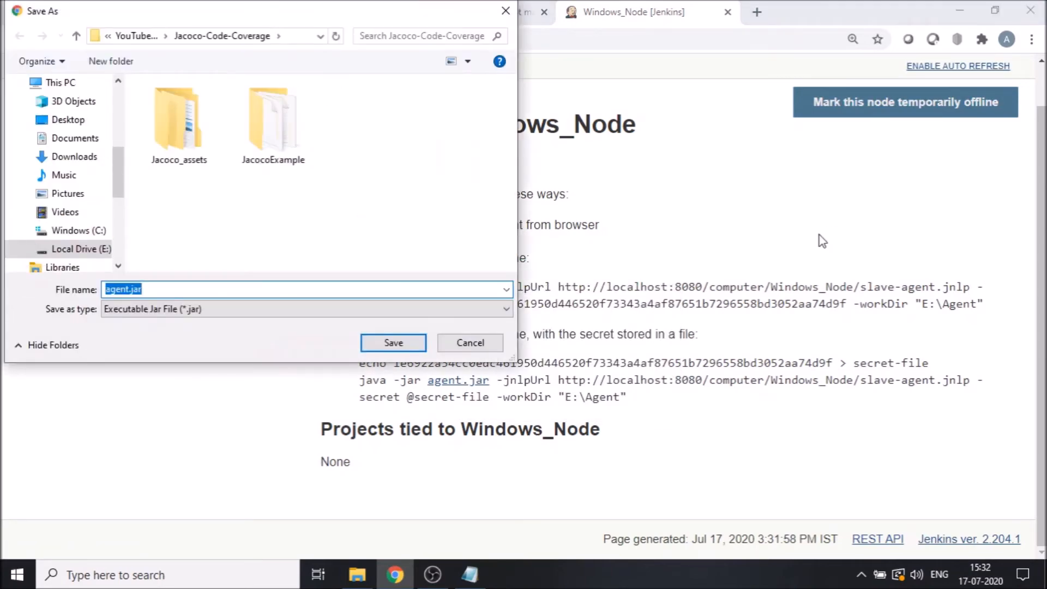
left_click(66, 250)
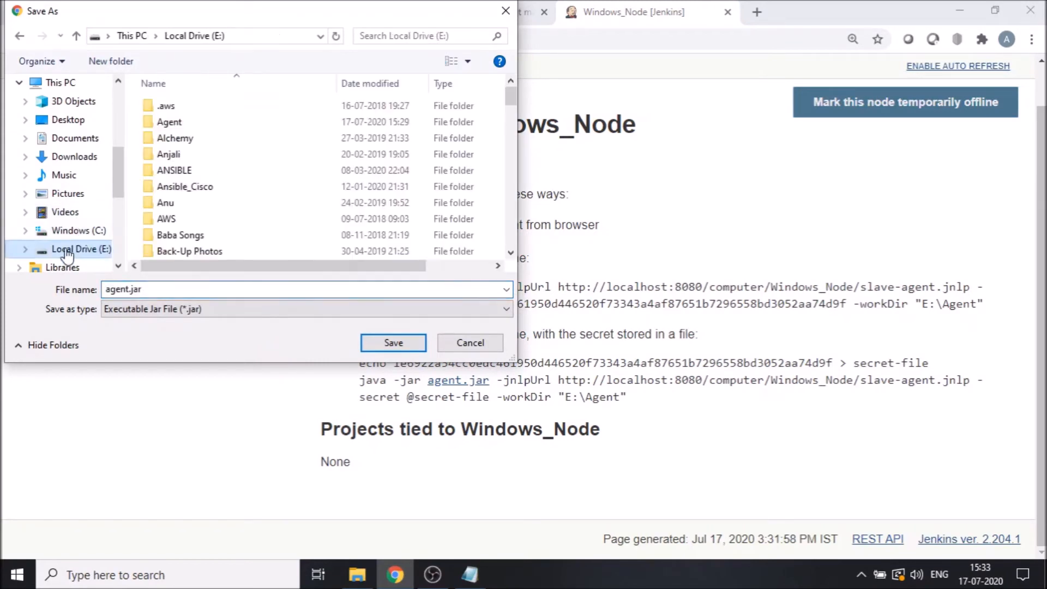
double_click(197, 122)
left_click(401, 344)
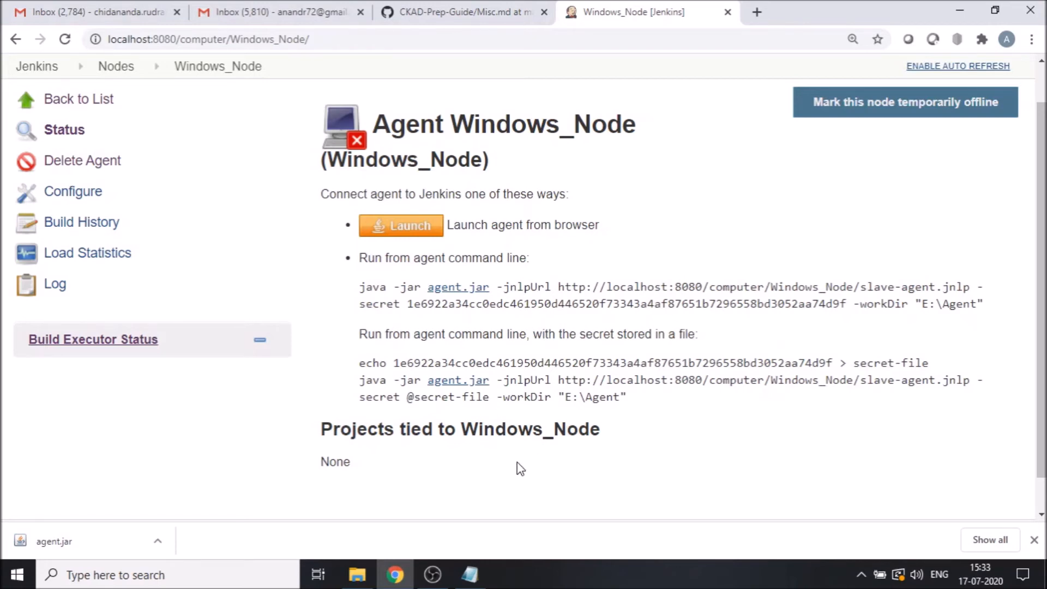
Switch to File Explorer, open Command Prompt in E:\Agent and list the folder's contents with dir.
left_click(347, 581)
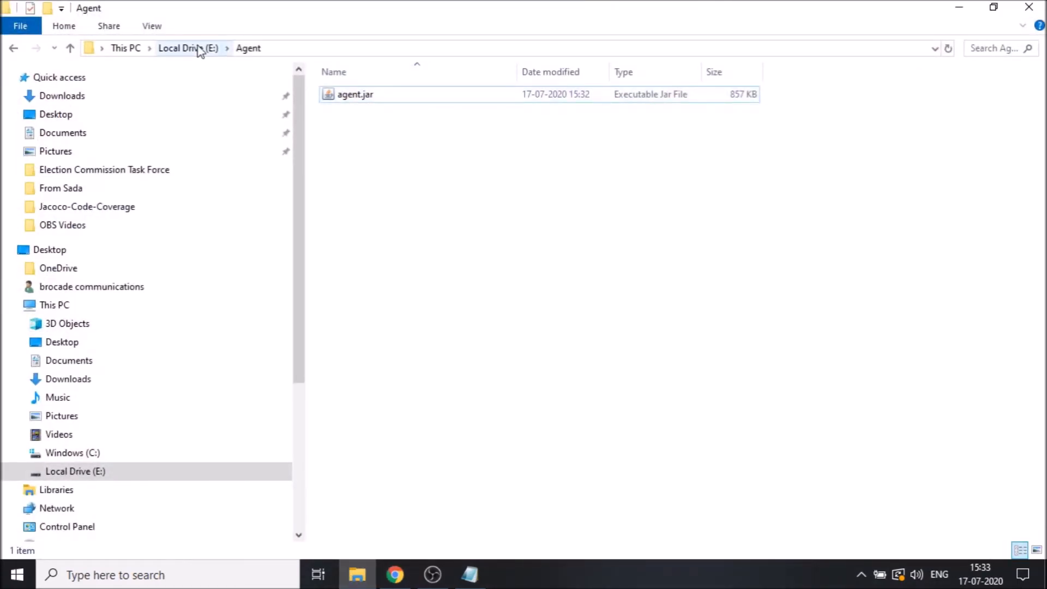
left_click(335, 49)
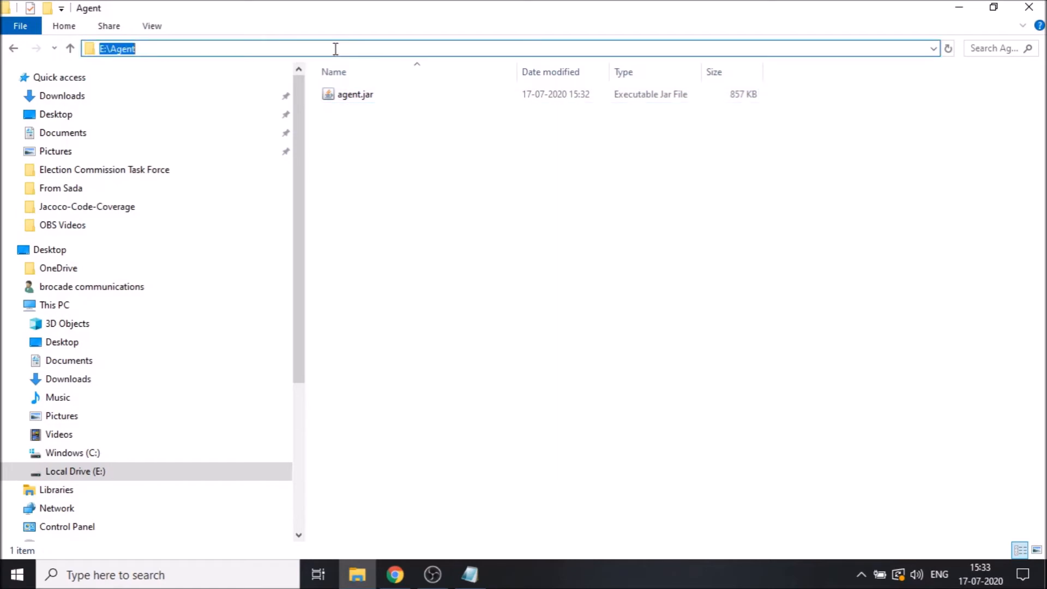
type("cmd")
key("Return")
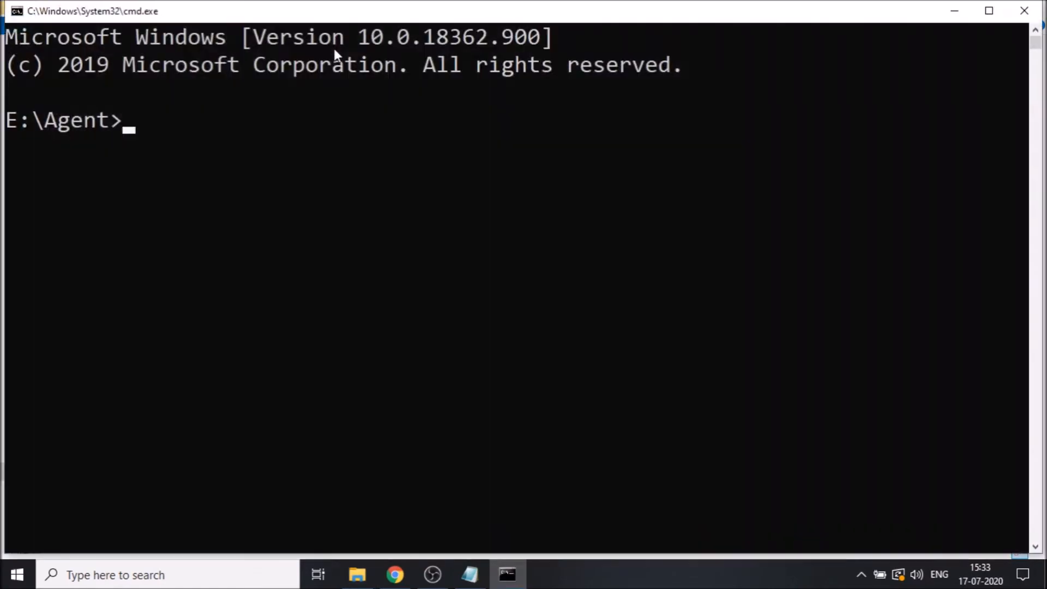
type("dir")
key("Return")
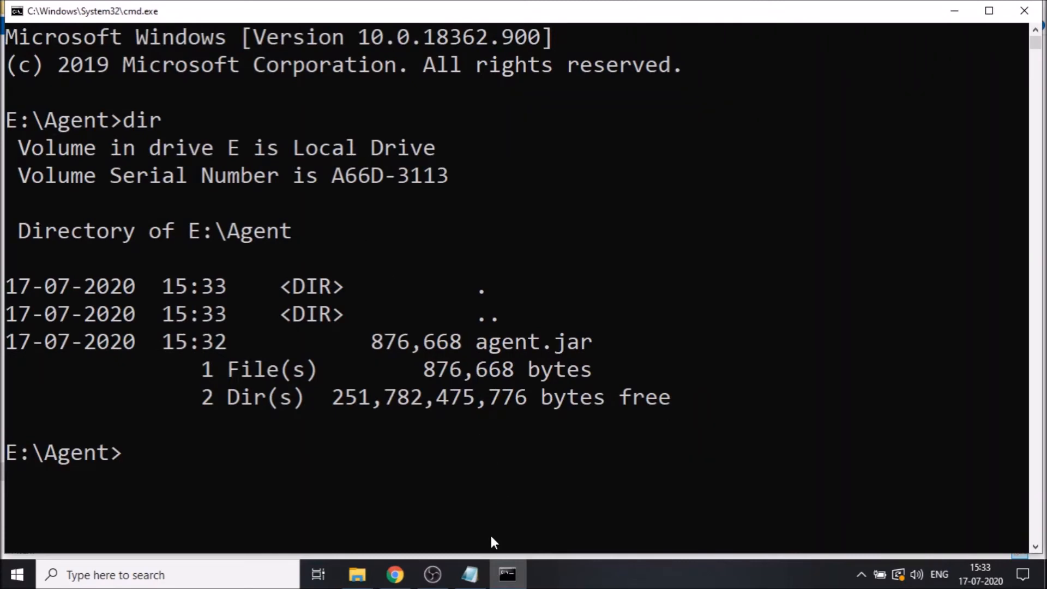
Switch to Notepad and copy the complete agent launch command.
left_click(479, 580)
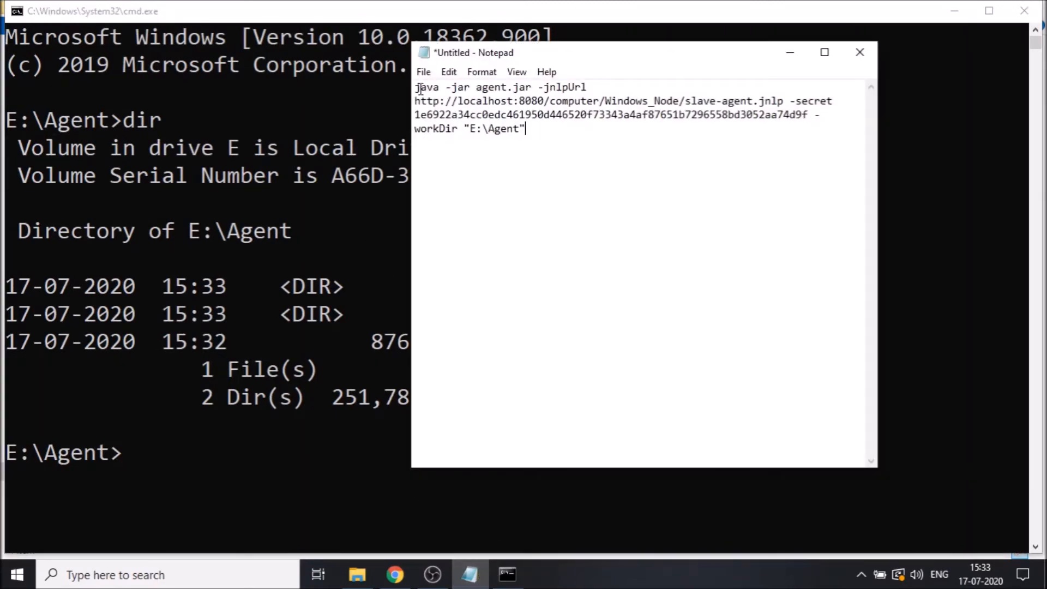
left_click_drag(417, 87, 538, 133)
key("ctrl+c")
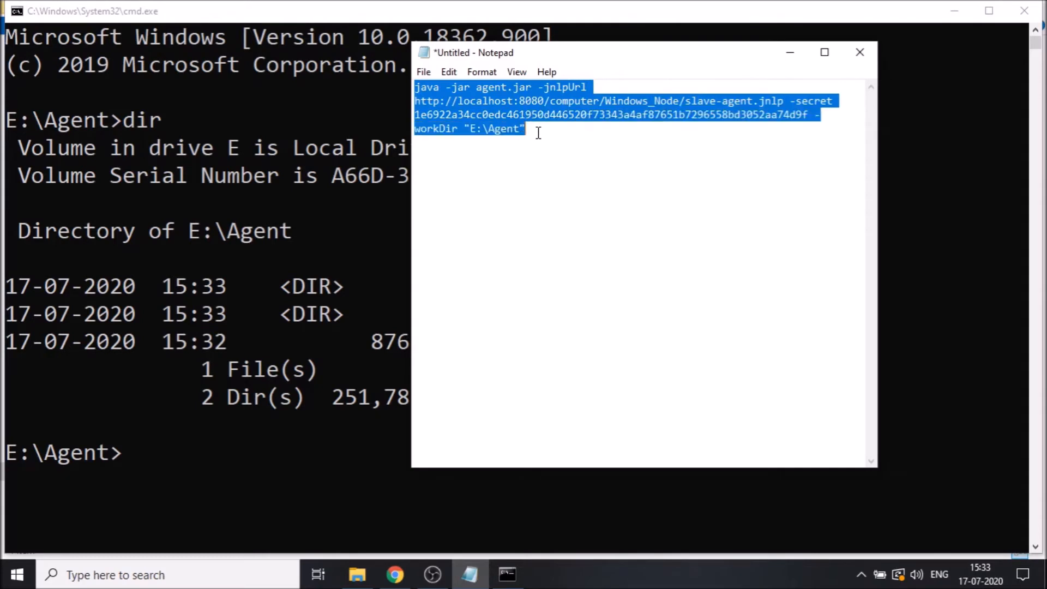
In Command Prompt, run java to check that Java is available and clear the screen with cls.
left_click(304, 460)
type("java")
key("Return")
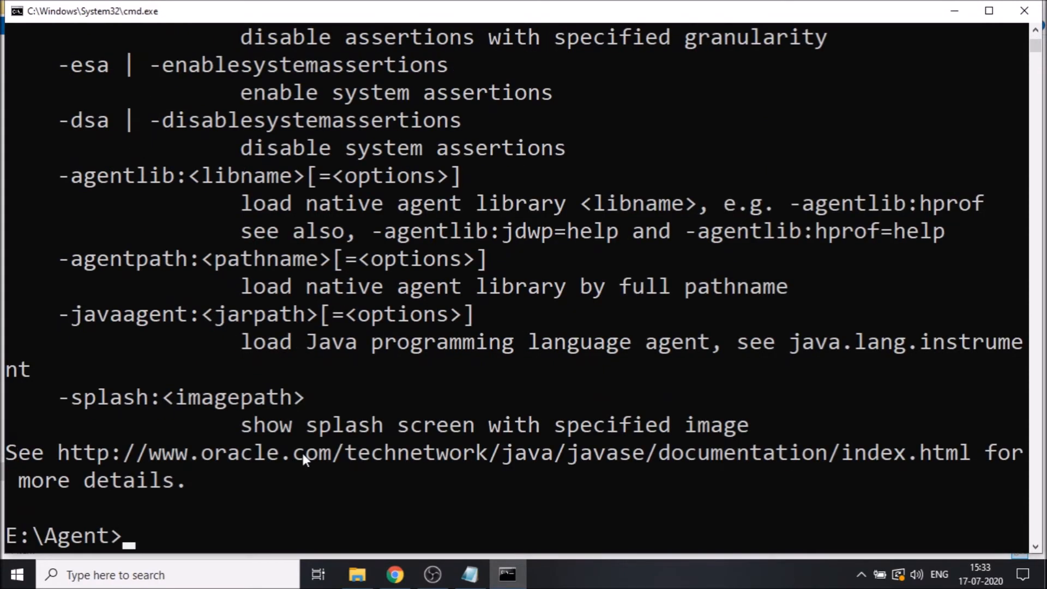
type("cls")
key("Return")
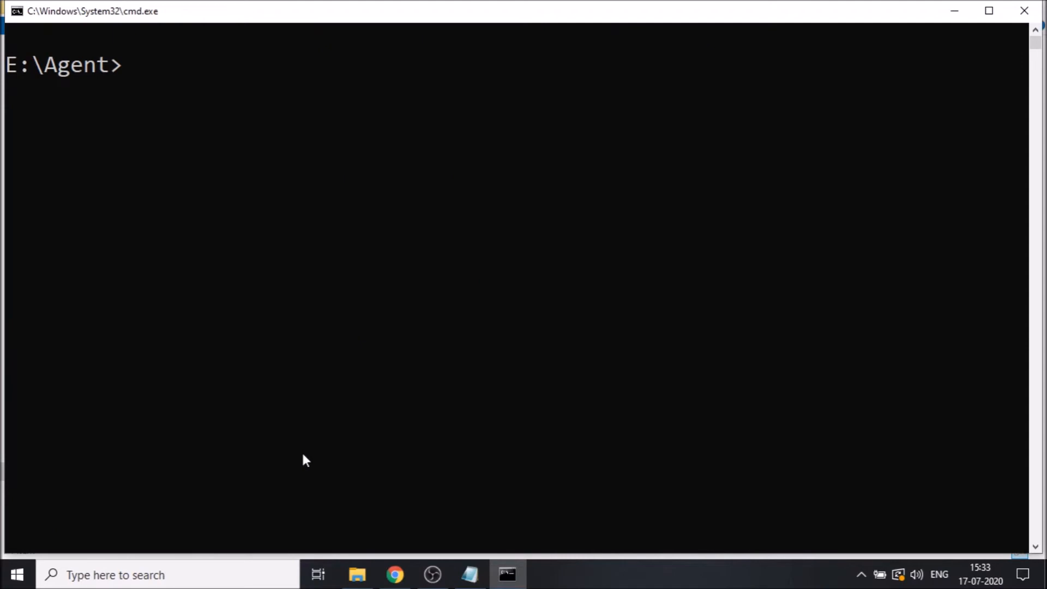
Run the copied agent.jar launch command with its secret token from E:\Agent and minimize Command Prompt.
right_click(439, 134)
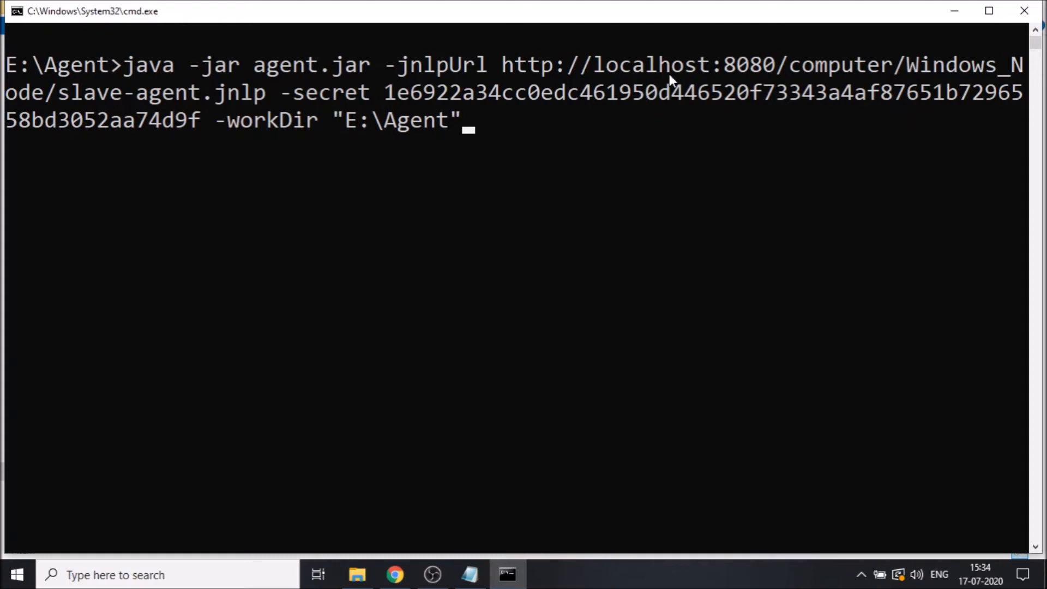
key("Return")
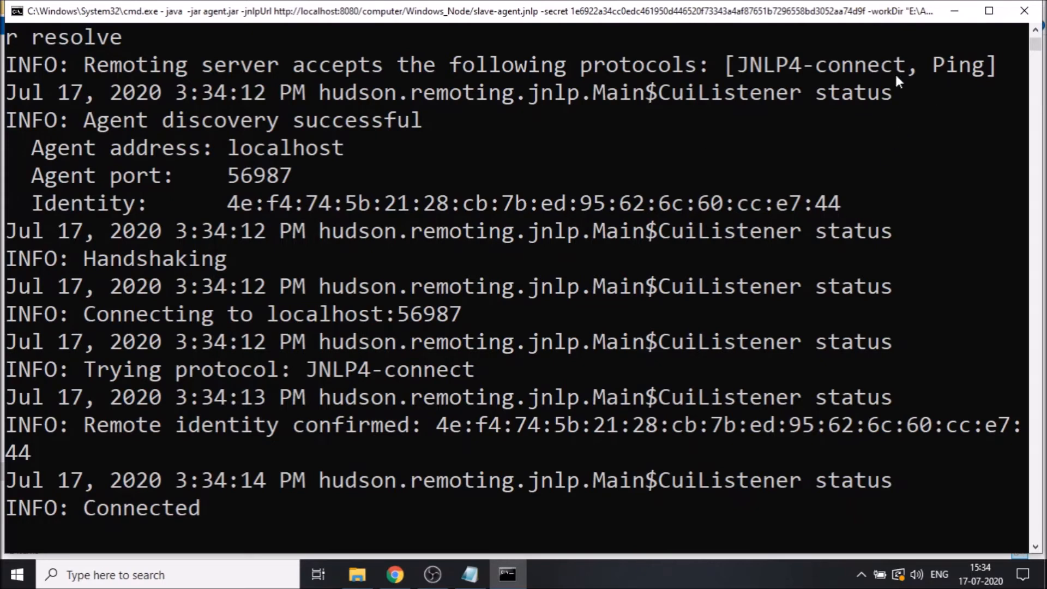
left_click(952, 6)
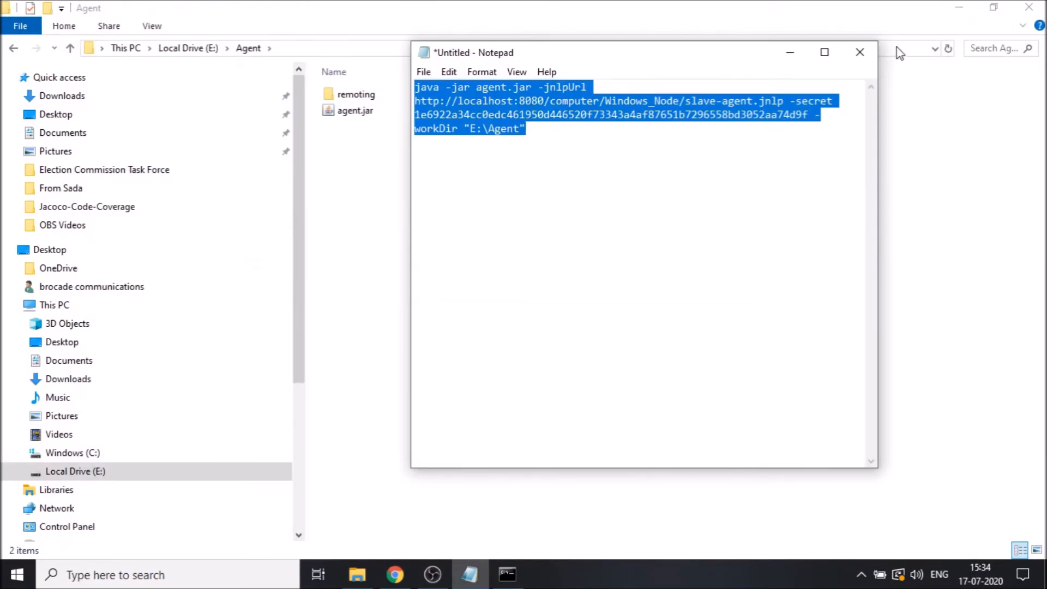
Close Notepad without saving and switch back to the Windows_Node page in Jenkins.
left_click(860, 52)
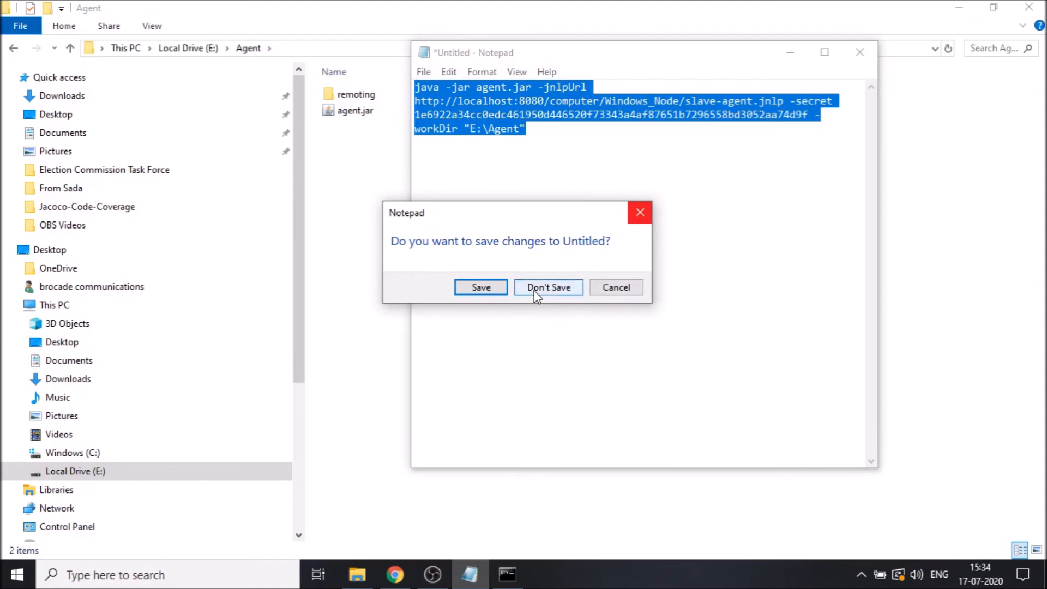
left_click(549, 289)
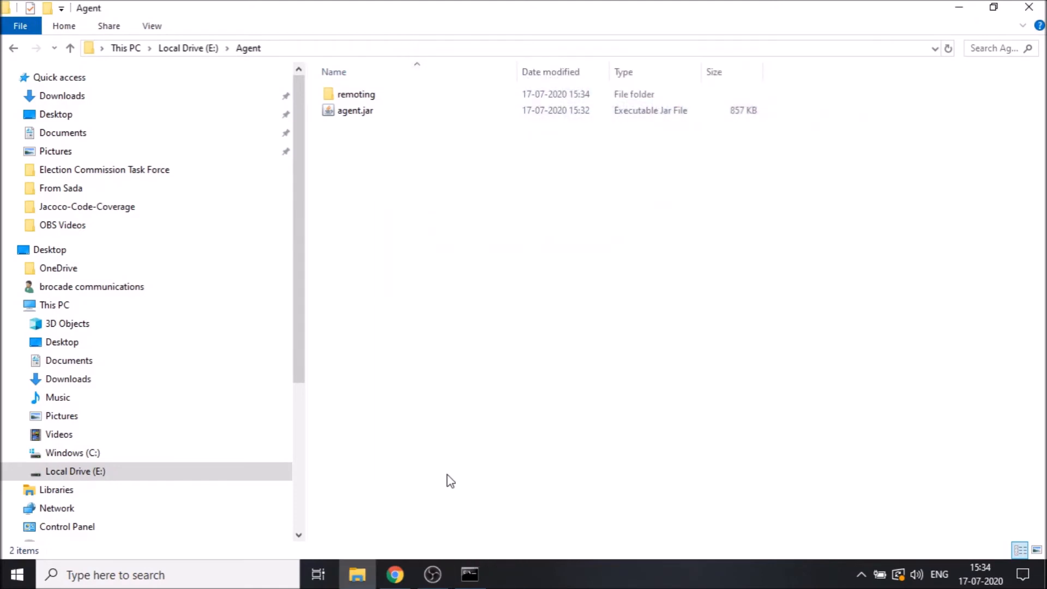
left_click(383, 576)
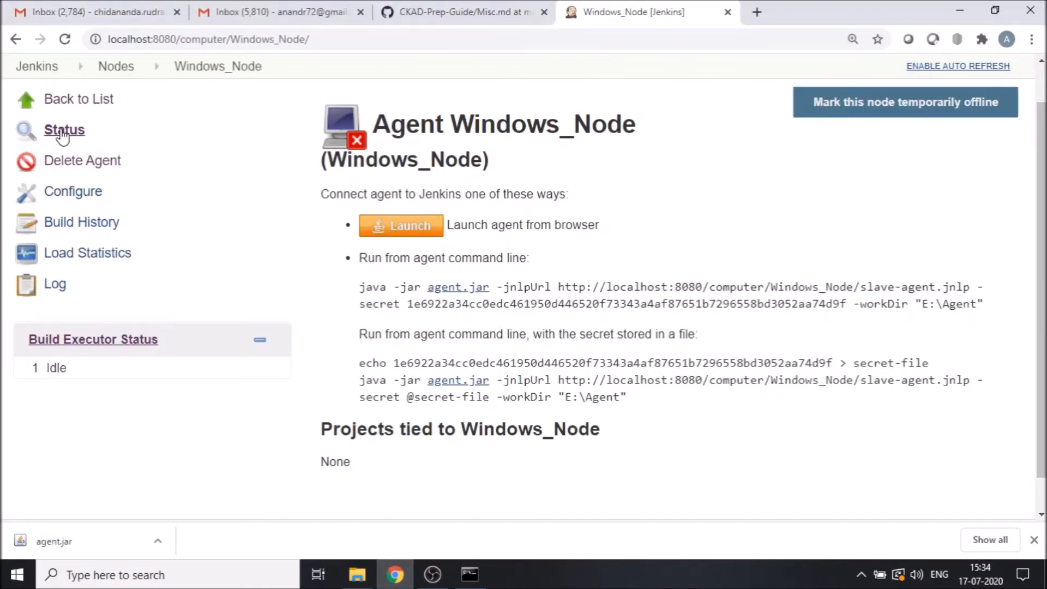
Return to the list of nodes and check the status of Windows_Node.
scroll(60, 136, "up", 1)
left_click(84, 148)
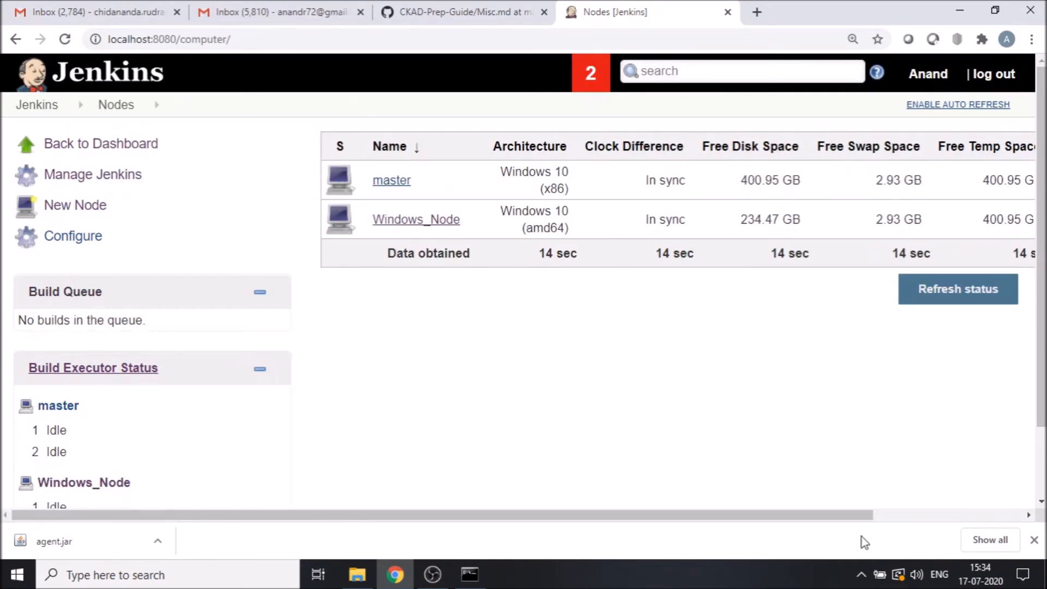
left_click_drag(846, 512, 600, 523)
left_click(434, 577)
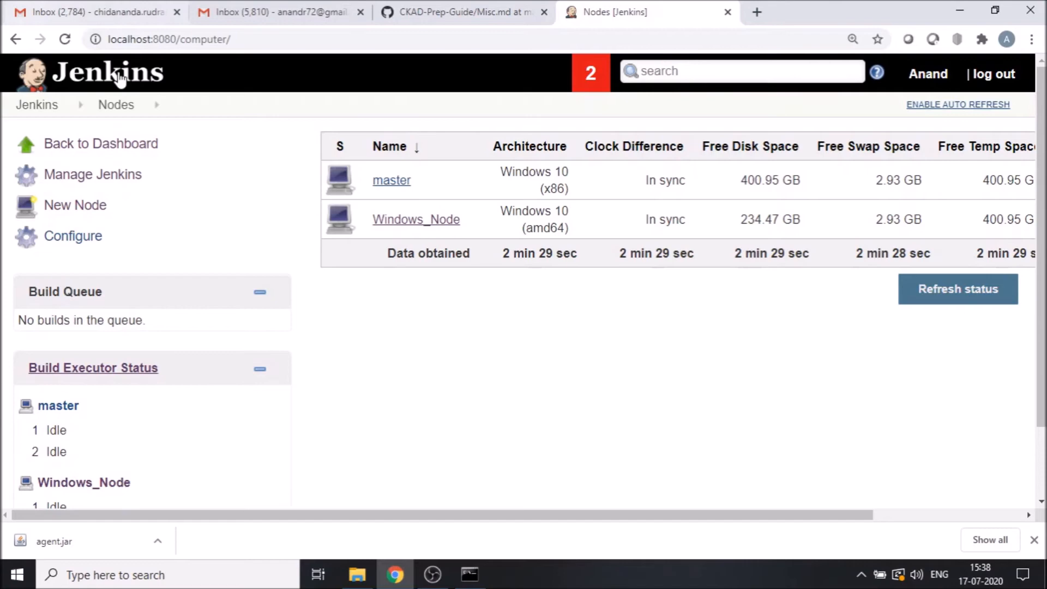
Create a new Freestyle project named Agent_Job.
left_click(37, 106)
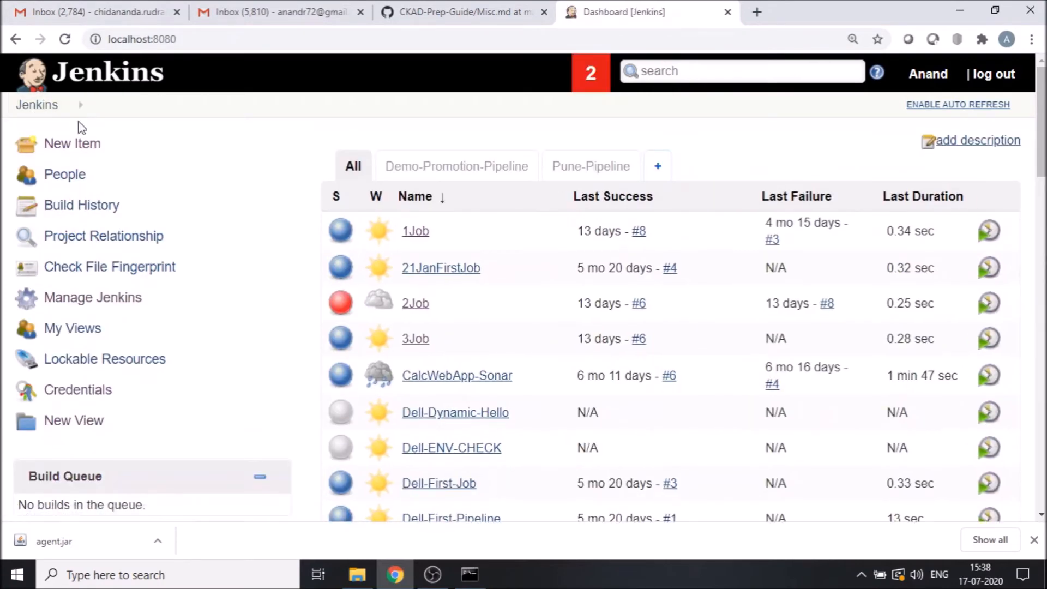
left_click(83, 149)
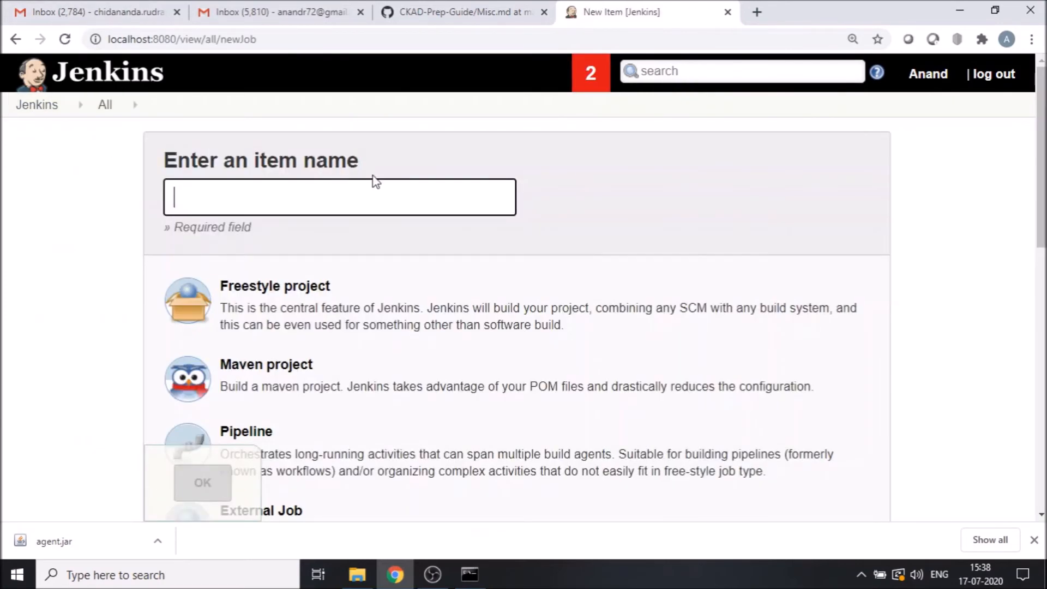
type("Agen")
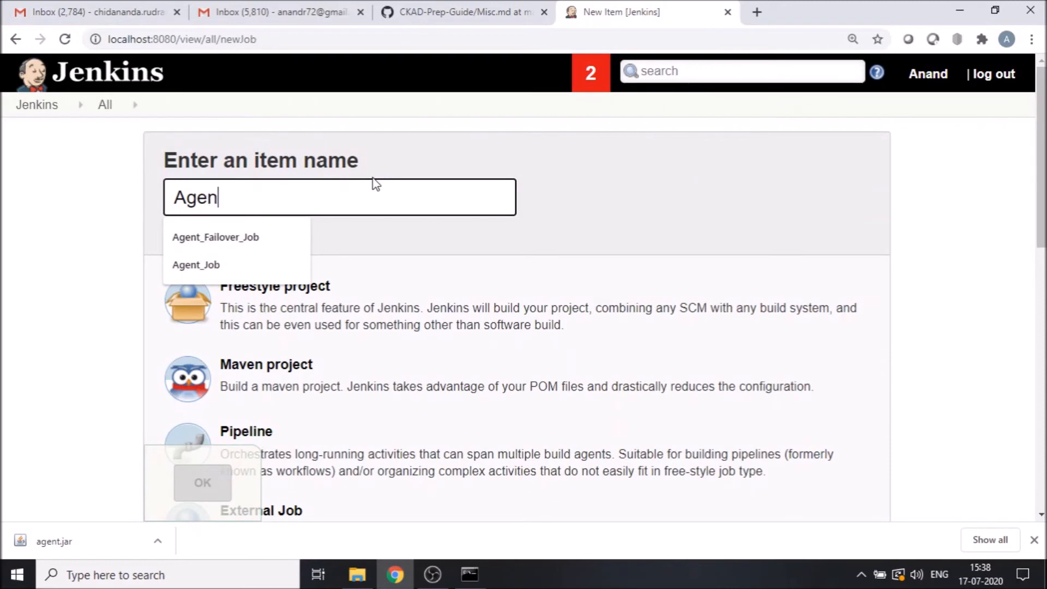
key("Down")
key("Down")
key("Return")
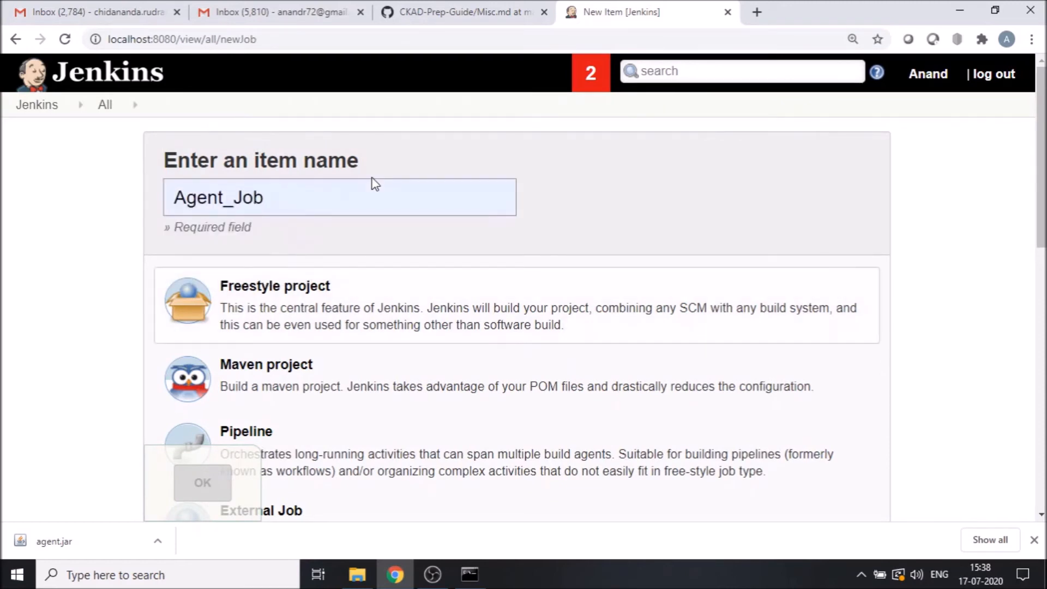
scroll(534, 270, "down", 1)
scroll(534, 270, "up", 1)
left_click(353, 301)
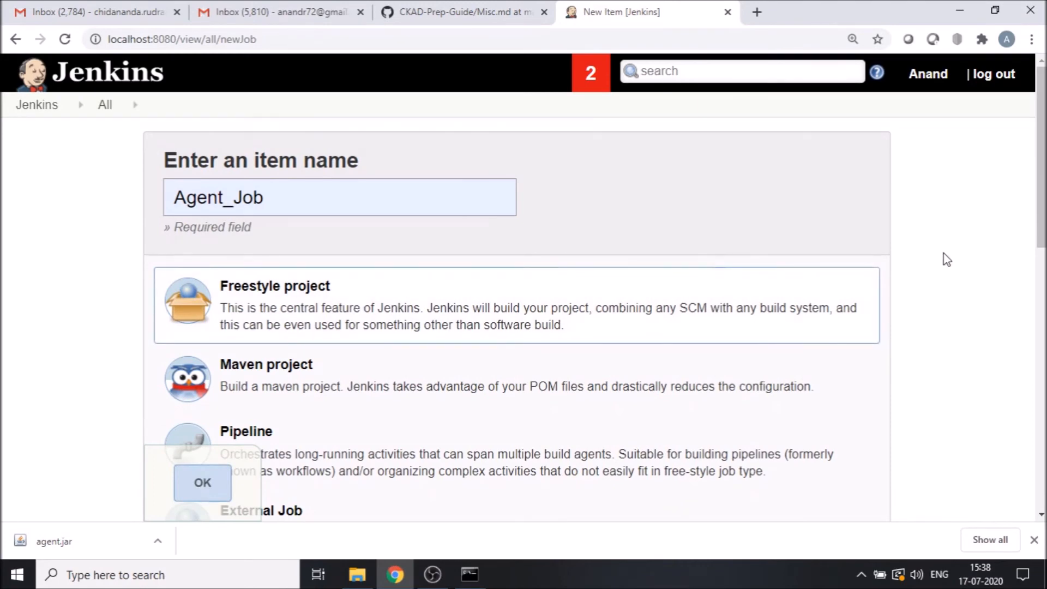
scroll(708, 327, "down", 2)
left_click(209, 489)
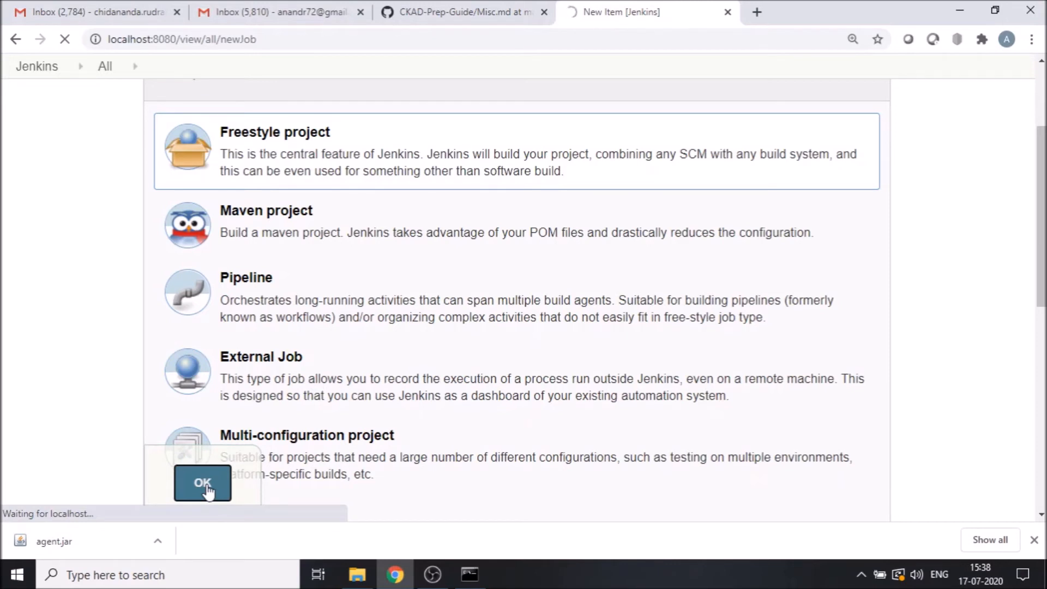
Switch to GitHub, open the Branch_Hello repository and copy its HTTPS clone URL.
left_click(455, 7)
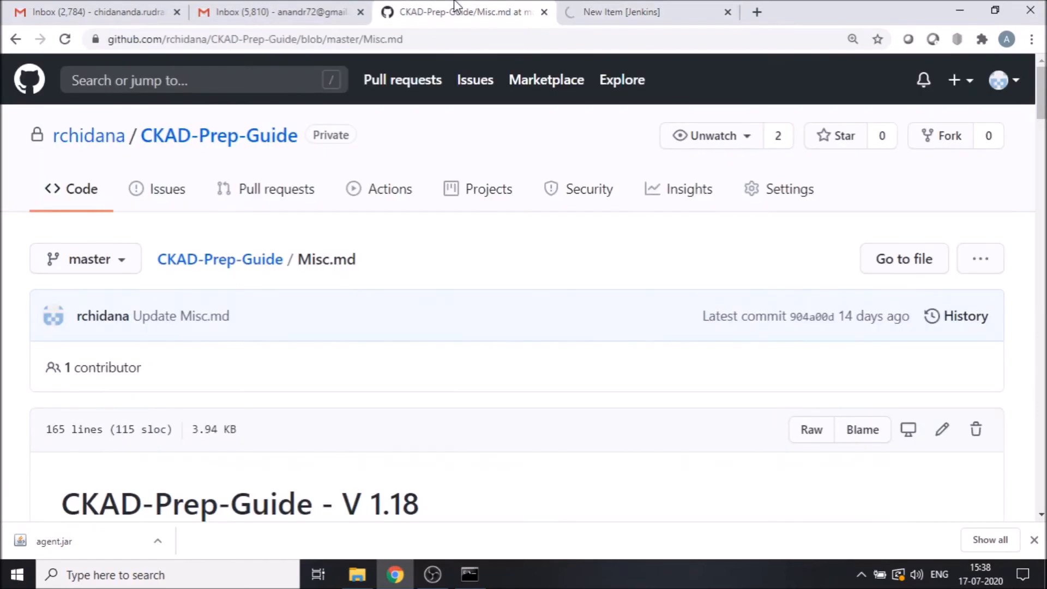
left_click(104, 141)
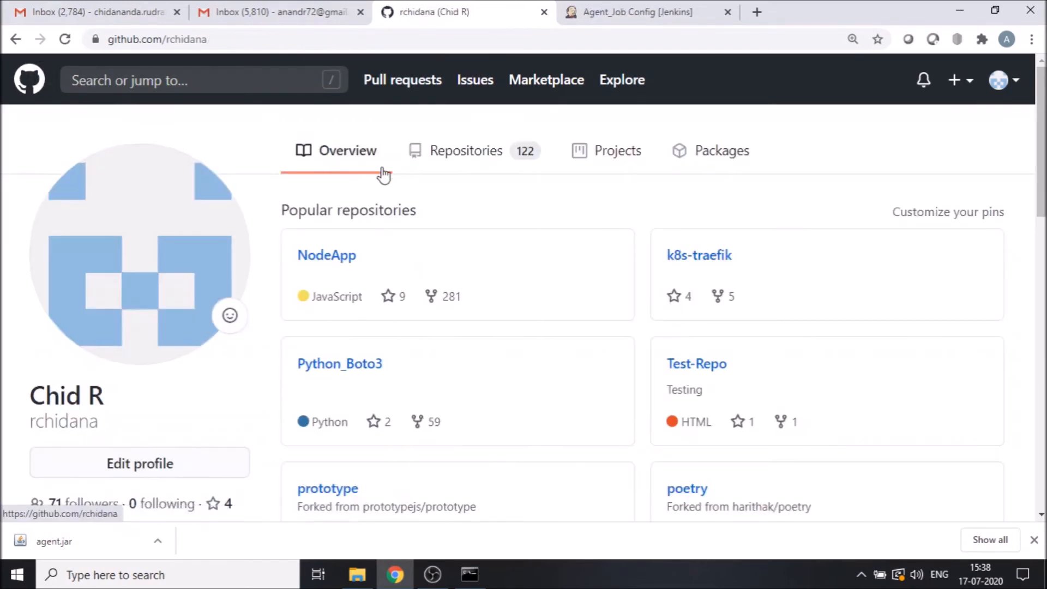
left_click(467, 154)
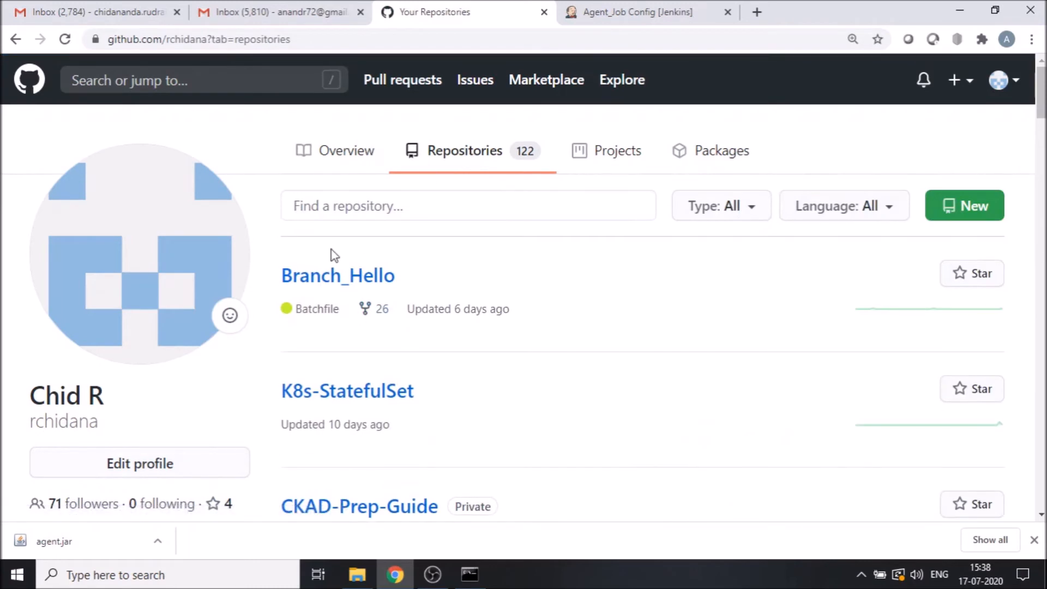
left_click(328, 278)
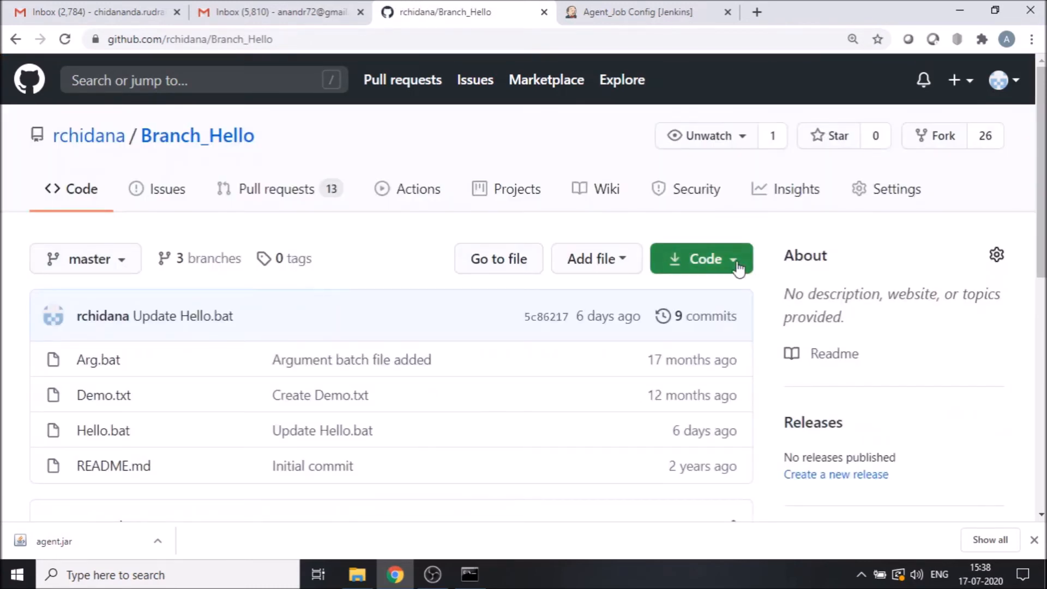
left_click(701, 266)
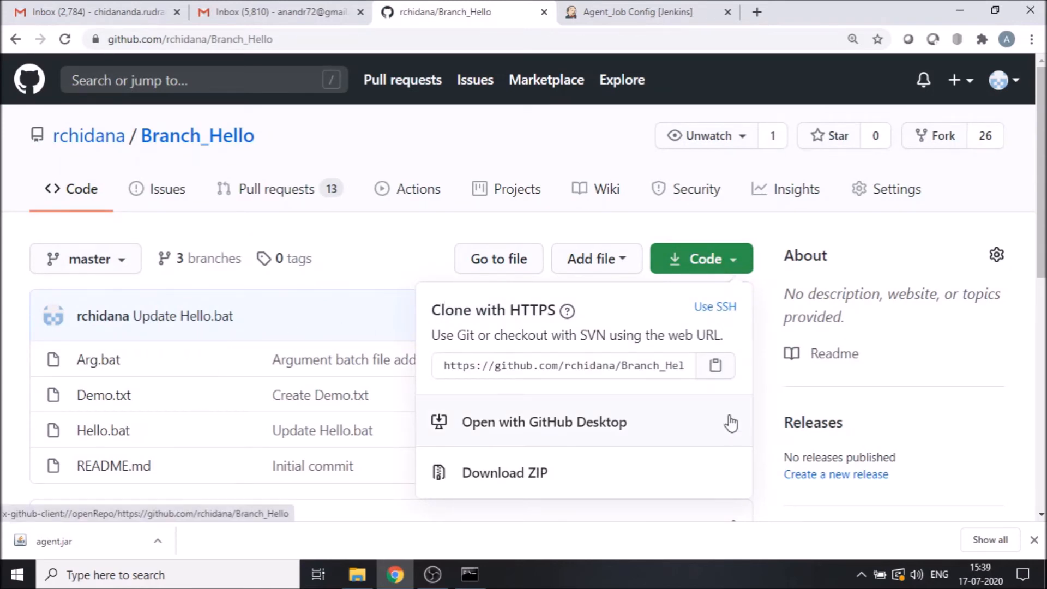
left_click(716, 366)
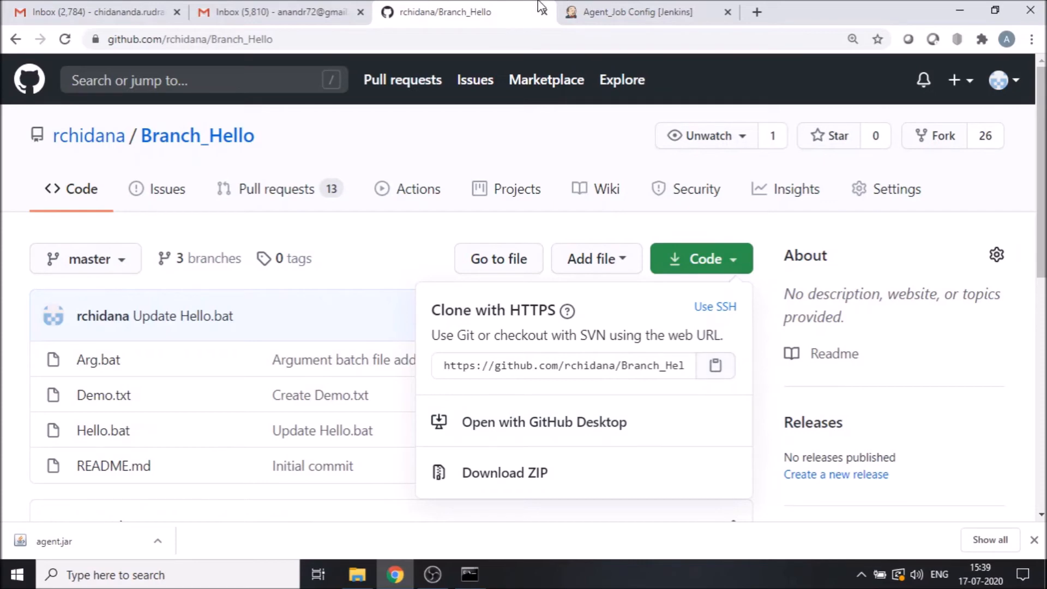
Set Agent_Job's source code management to Git, using the copied Branch_Hello repository URL and the saved GitHub account credentials.
left_click(639, 5)
scroll(409, 234, "down", 5)
scroll(409, 234, "down", 3)
scroll(409, 235, "up", 5)
scroll(409, 234, "down", 5)
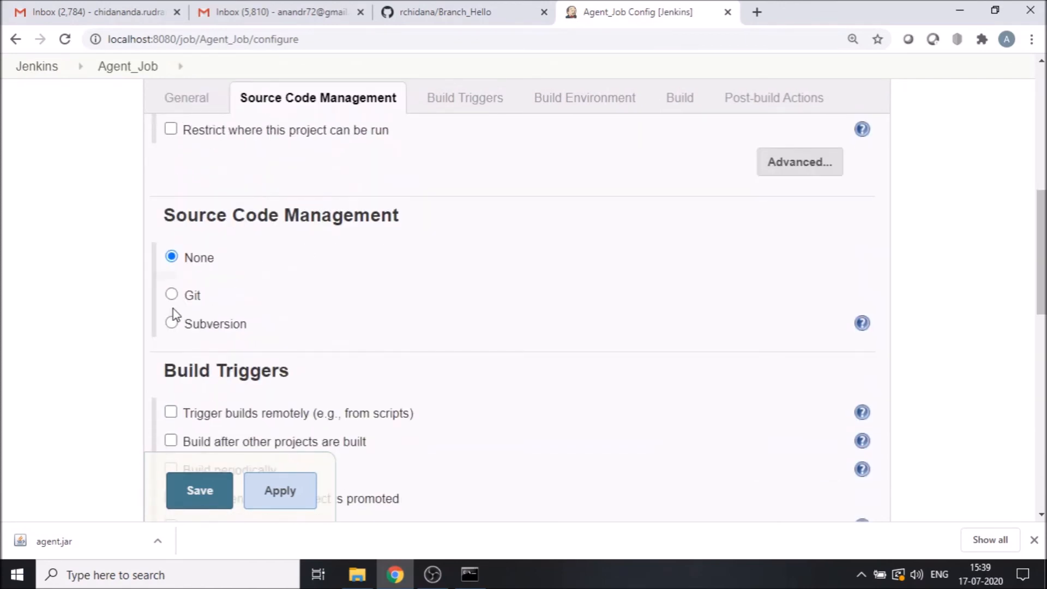
left_click(173, 295)
left_click(498, 358)
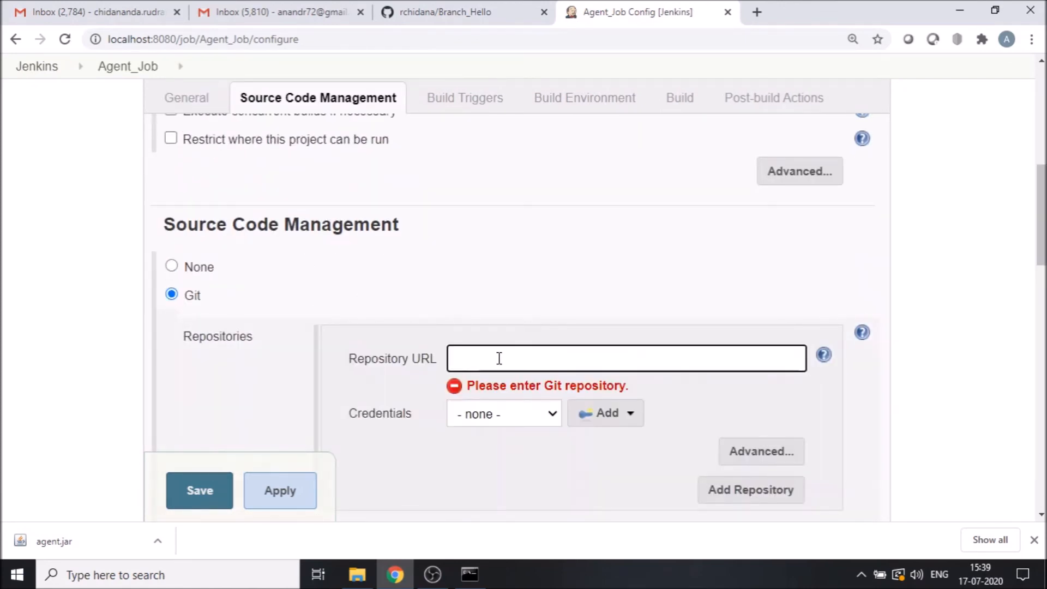
key("ctrl+v")
key("Tab")
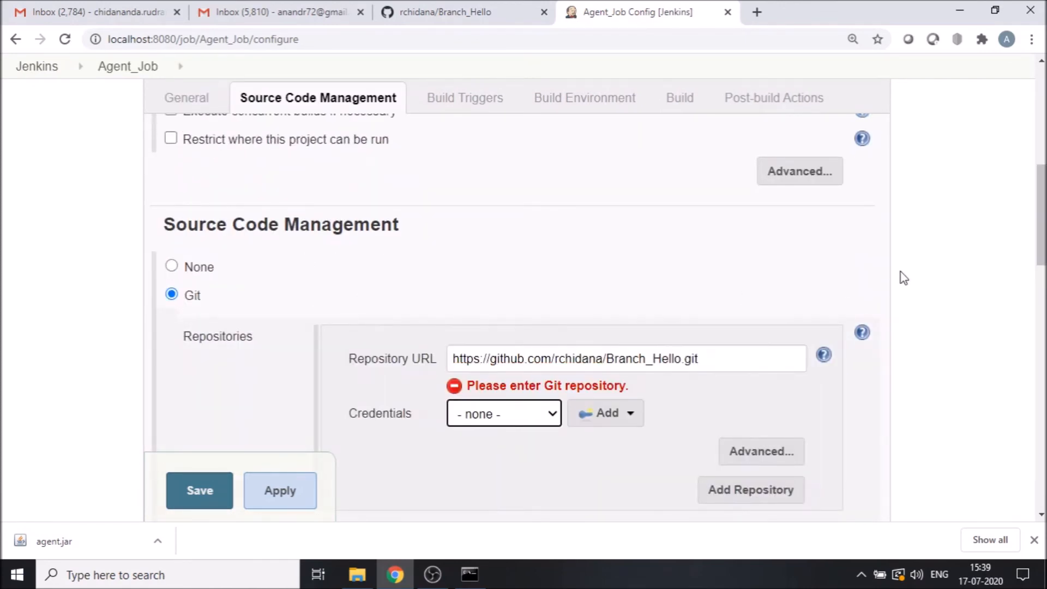
scroll(903, 278, "down", 3)
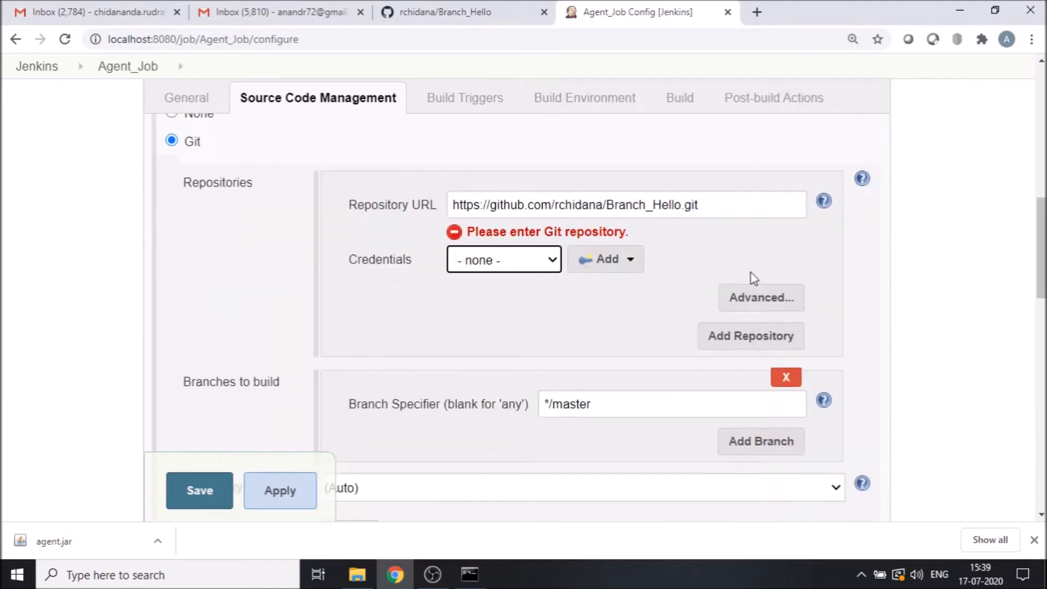
left_click(539, 270)
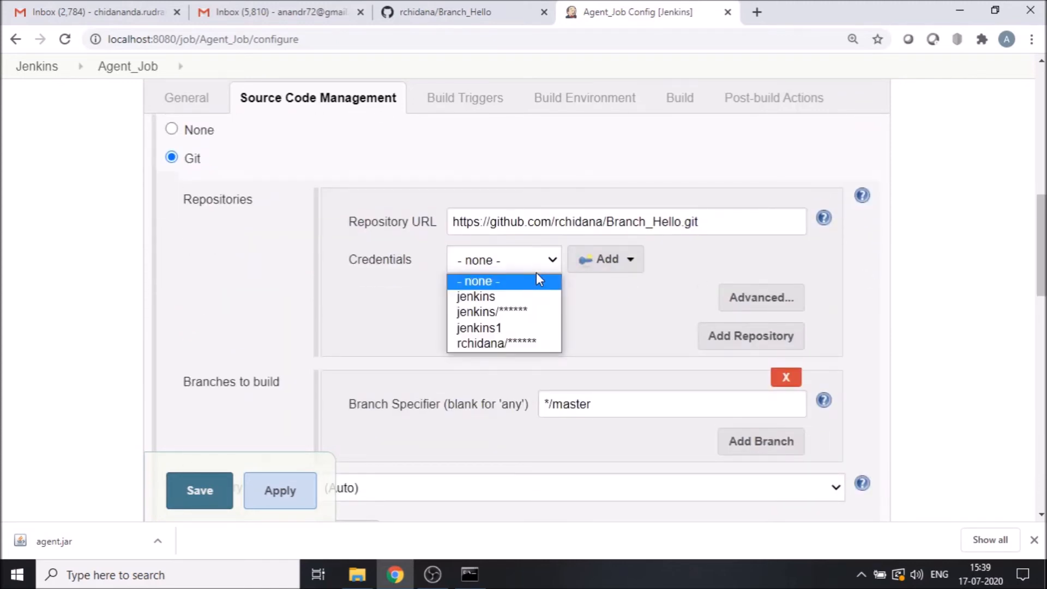
left_click(500, 341)
Add an Execute Windows batch command build step to Agent_Job that runs Hello.bat.
scroll(931, 276, "down", 1)
scroll(931, 275, "down", 10)
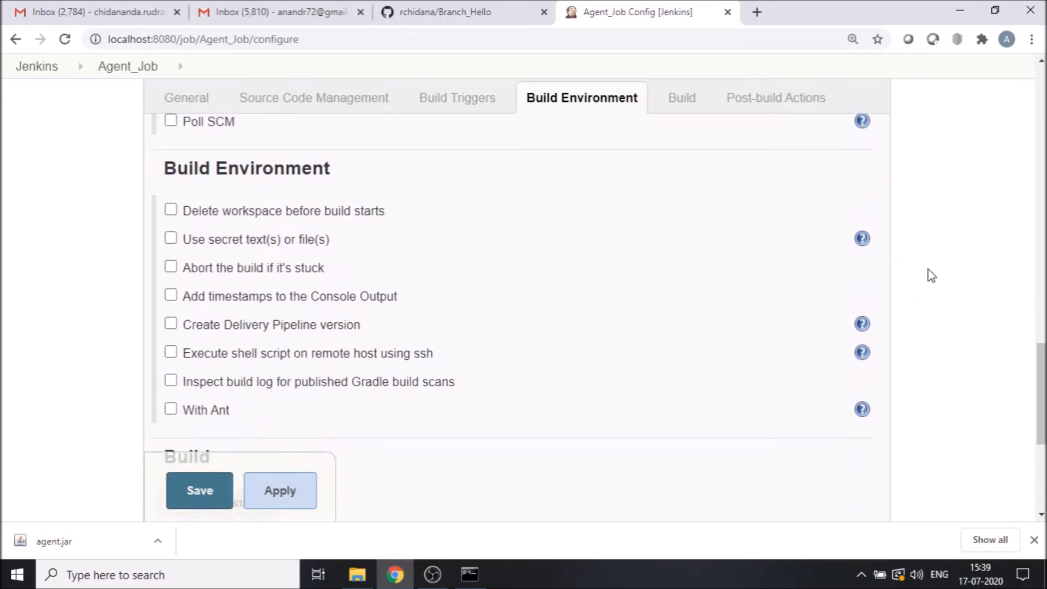
left_click(265, 259)
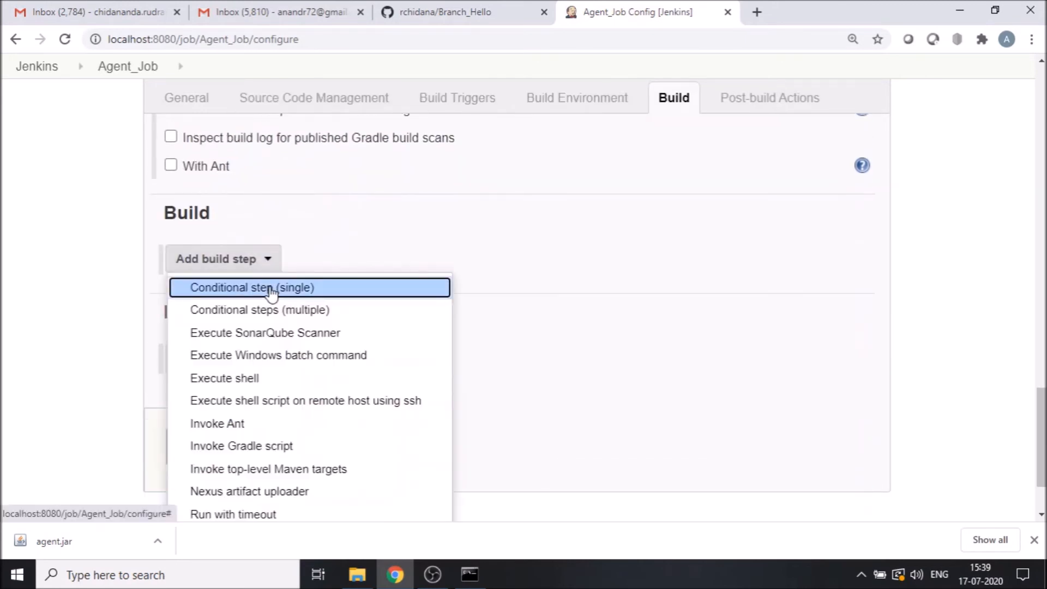
left_click(293, 355)
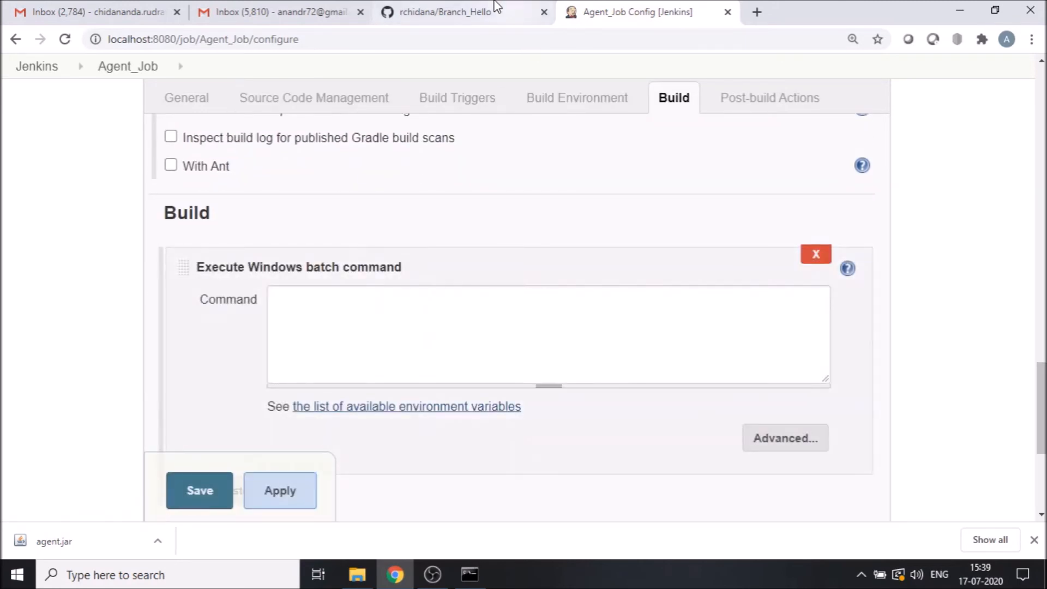
left_click(480, 11)
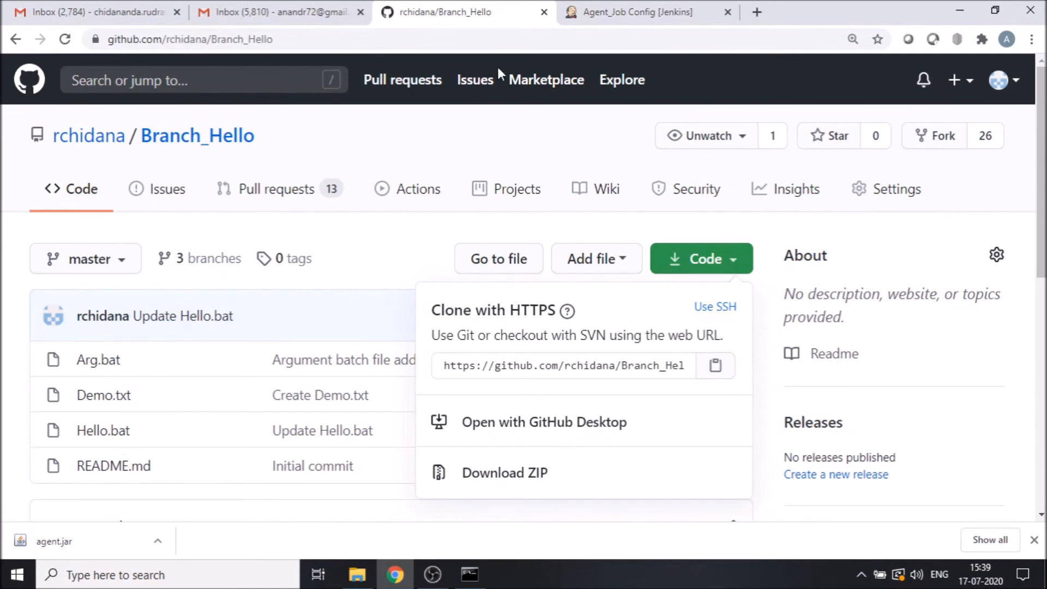
left_click(622, 11)
left_click(446, 320)
type("H")
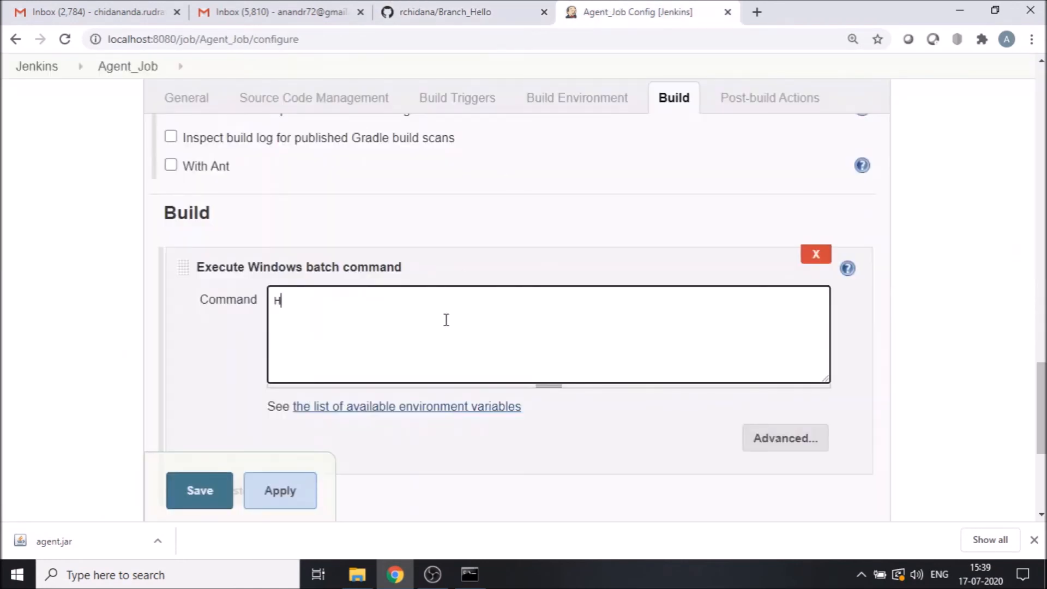
type("ello.bat")
Review Agent_Job's source code and general settings, and read the help on restricting where the project can be run.
scroll(930, 228, "up", 15)
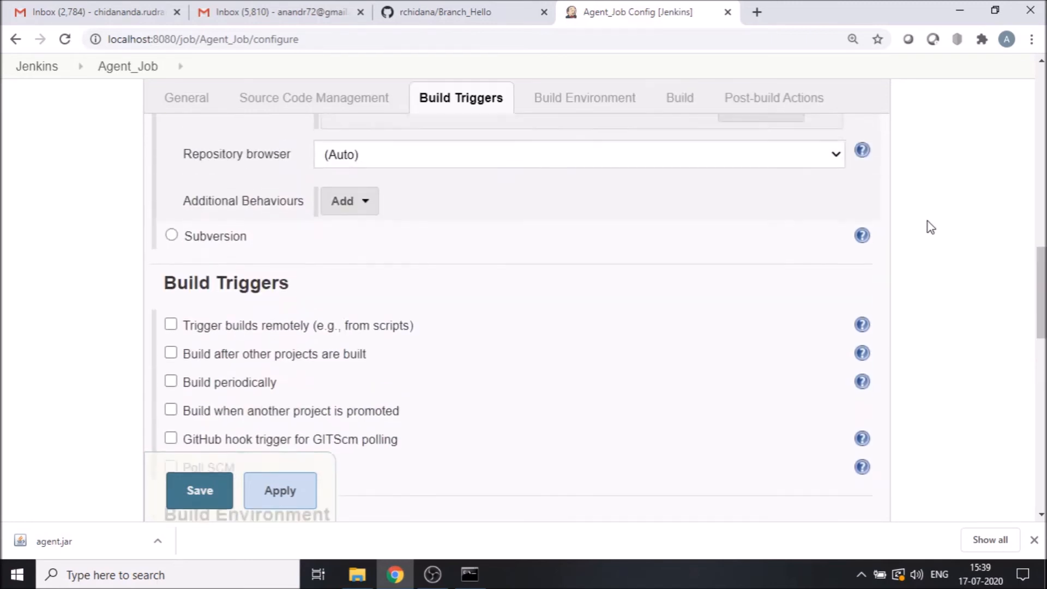
scroll(930, 227, "up", 4)
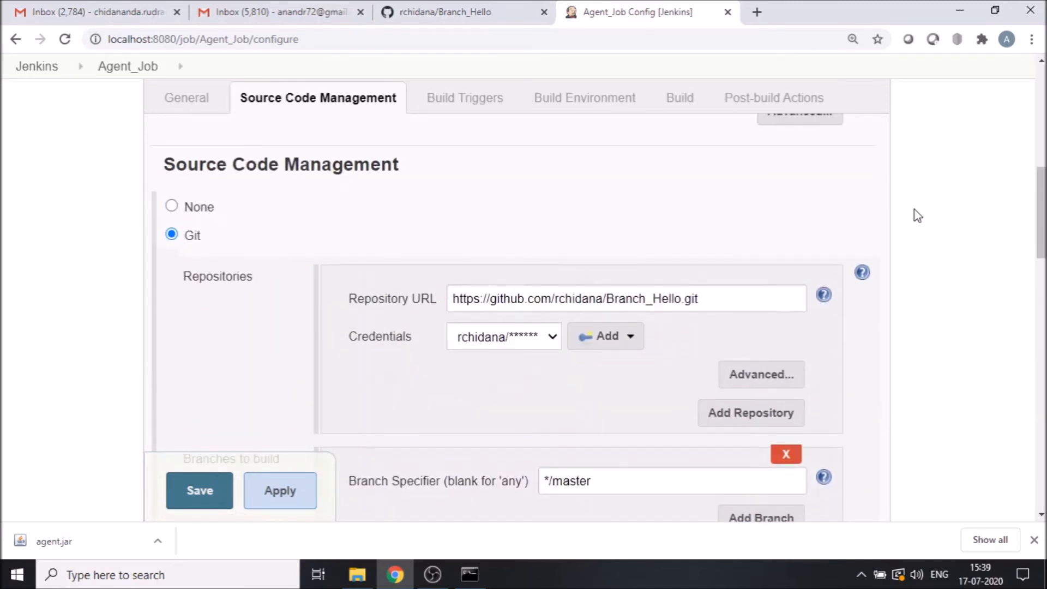
scroll(917, 215, "up", 6)
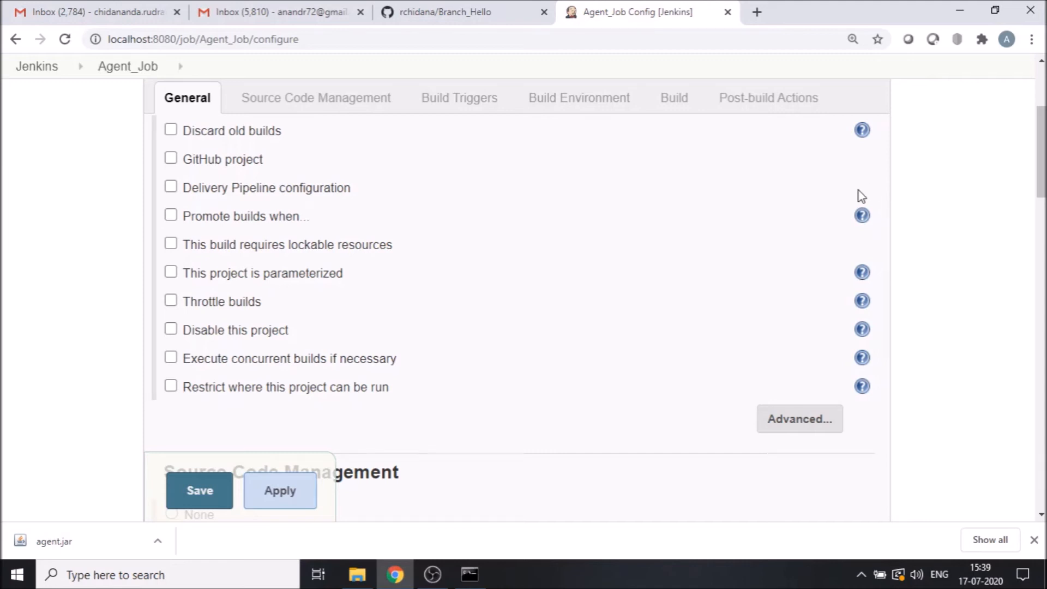
scroll(968, 221, "up", 4)
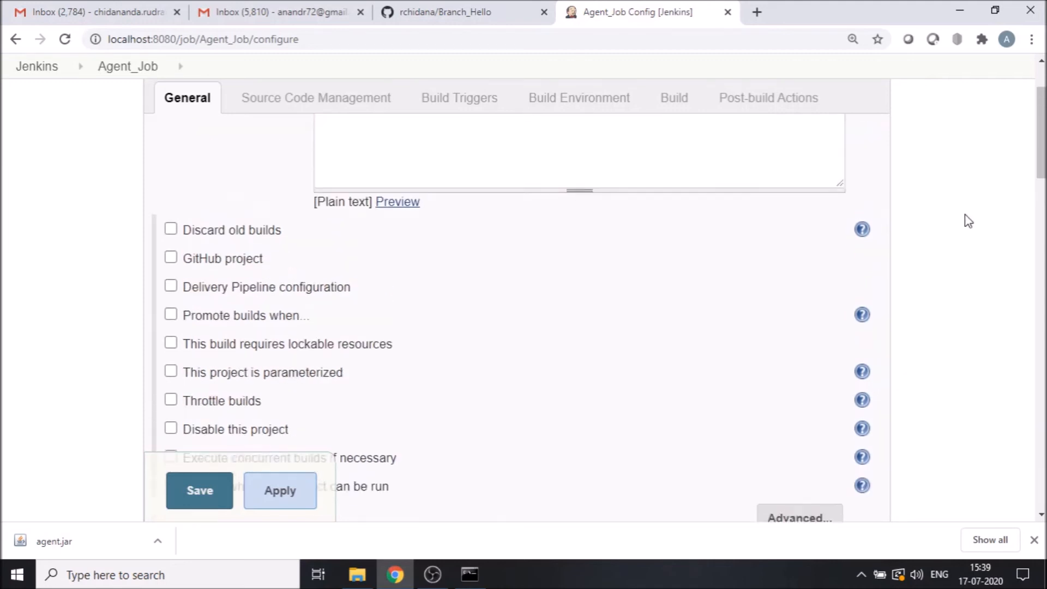
scroll(968, 221, "down", 3)
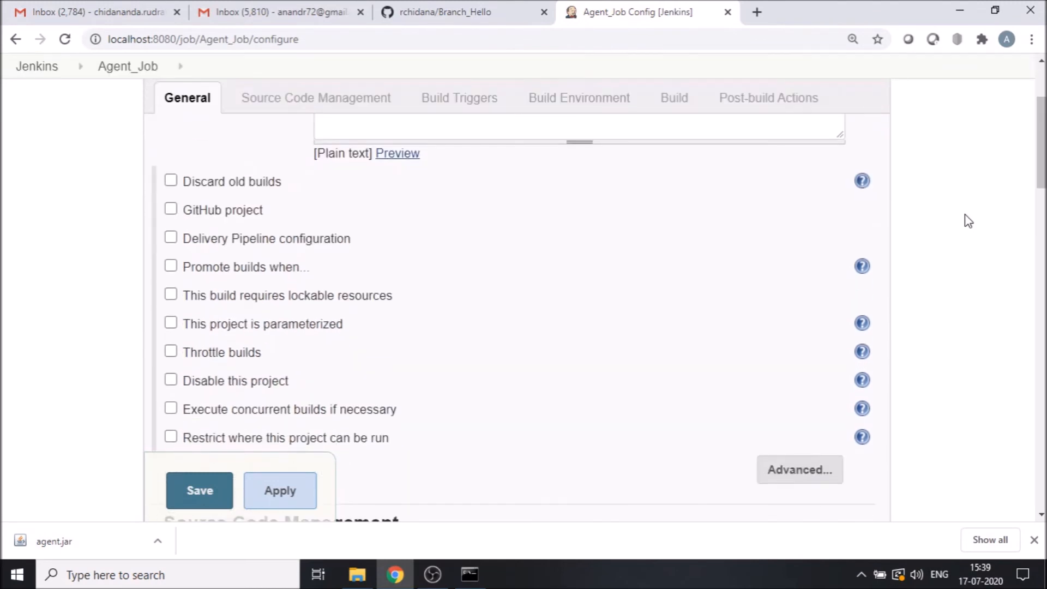
scroll(968, 221, "down", 2)
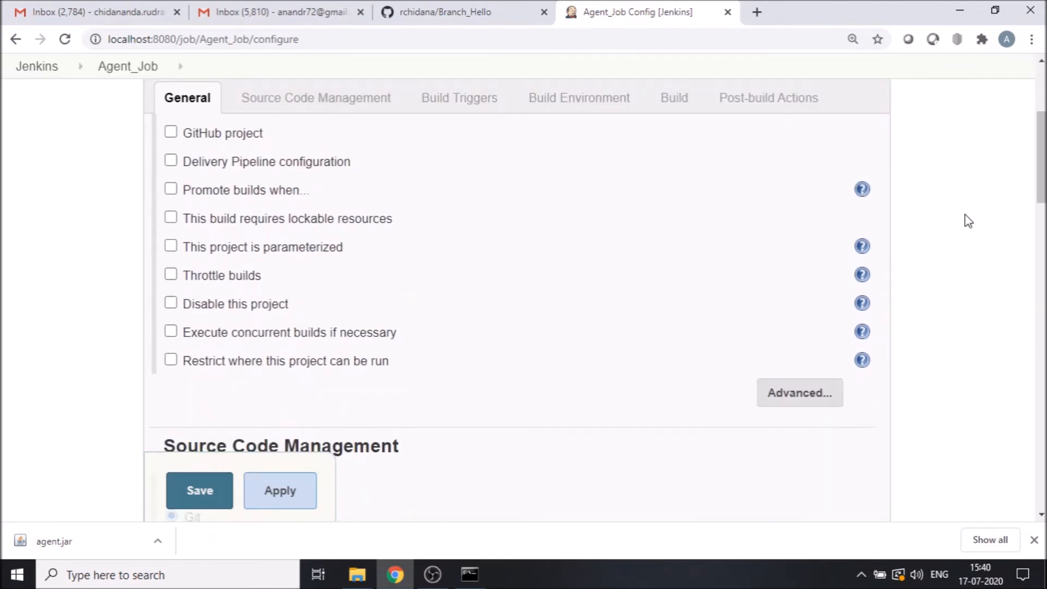
scroll(180, 261, "up", 5)
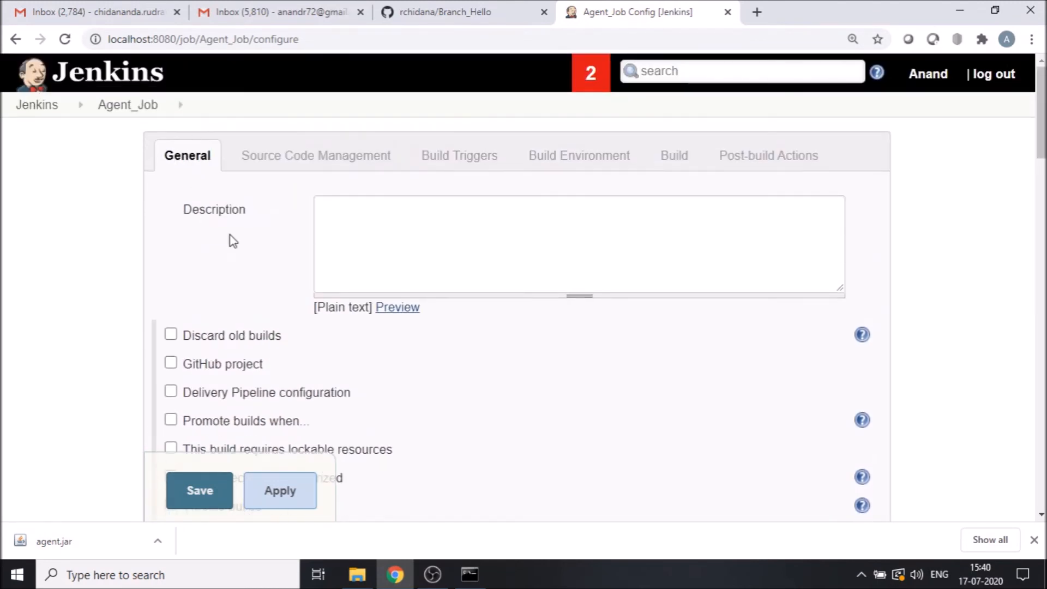
scroll(254, 270, "down", 7)
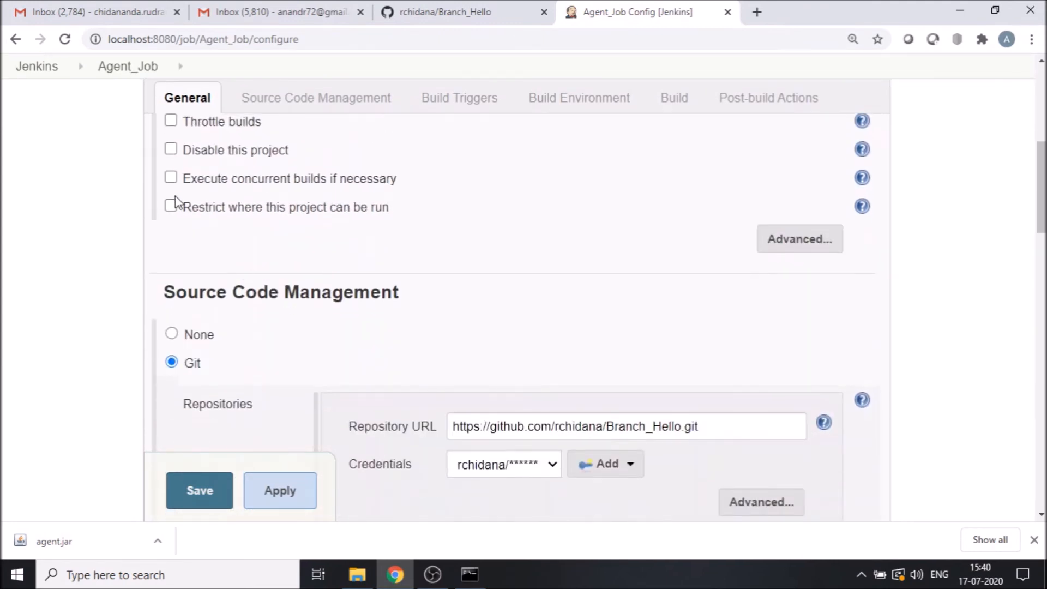
left_click(861, 206)
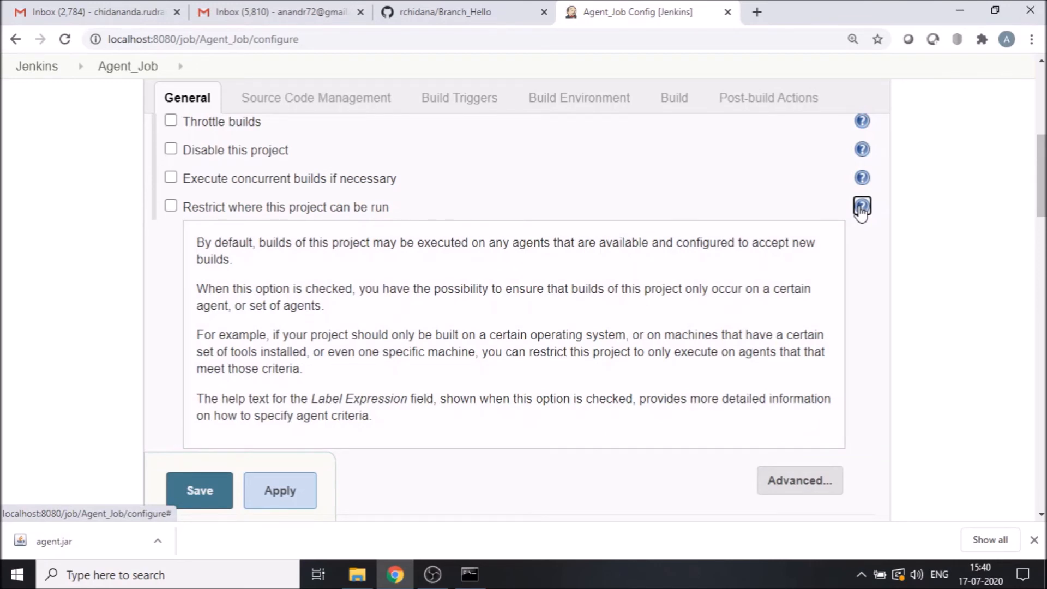
left_click(862, 207)
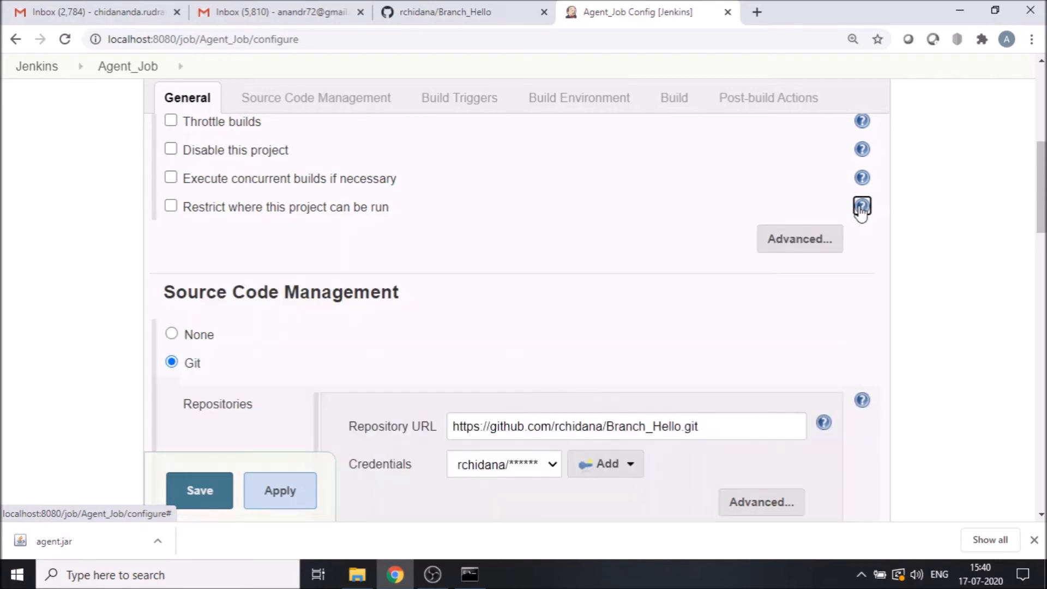
Restrict where Agent_Job can be run, with the label expression Windows_Node.
left_click(168, 208)
scroll(455, 272, "up", 3)
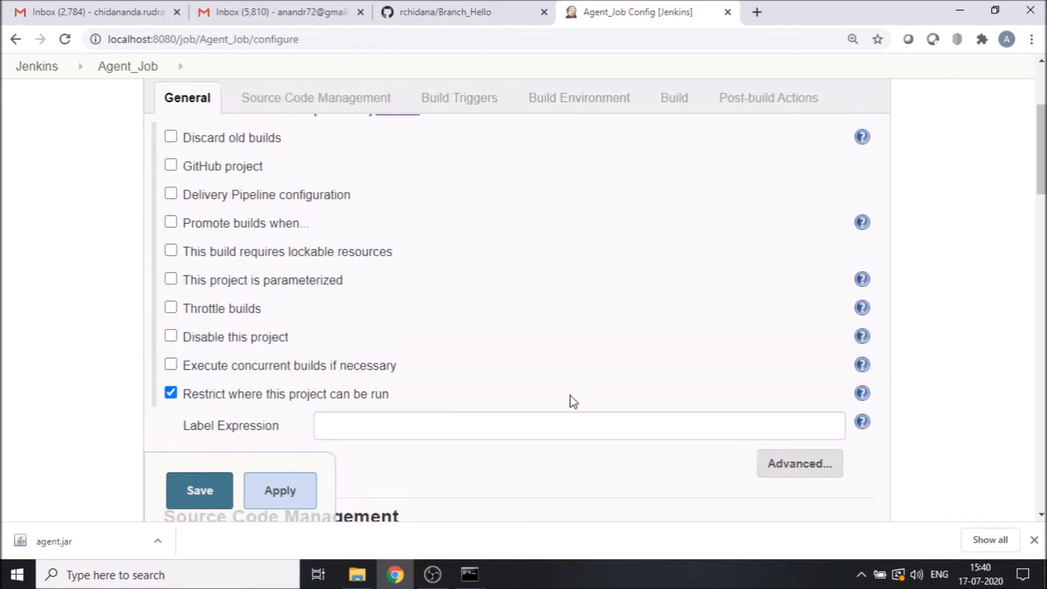
scroll(572, 403, "down", 3)
left_click(413, 271)
type("Win")
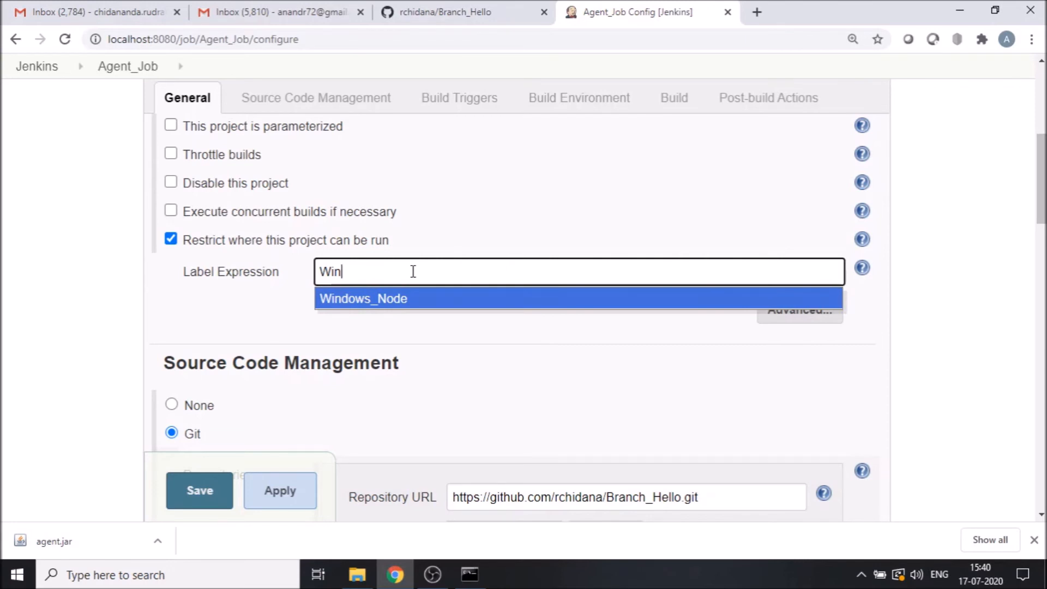
left_click(368, 298)
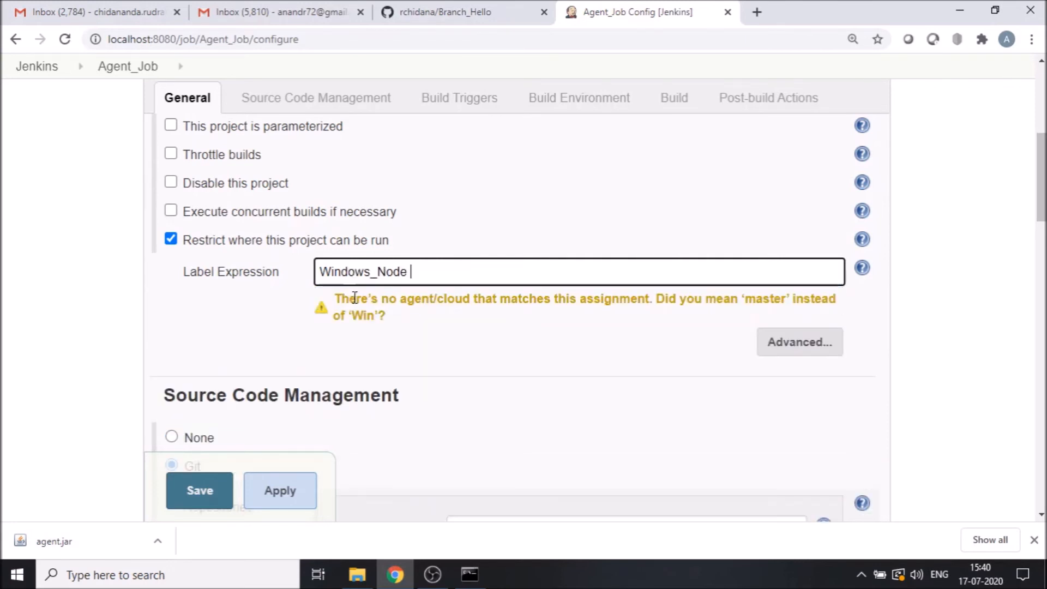
key("Tab")
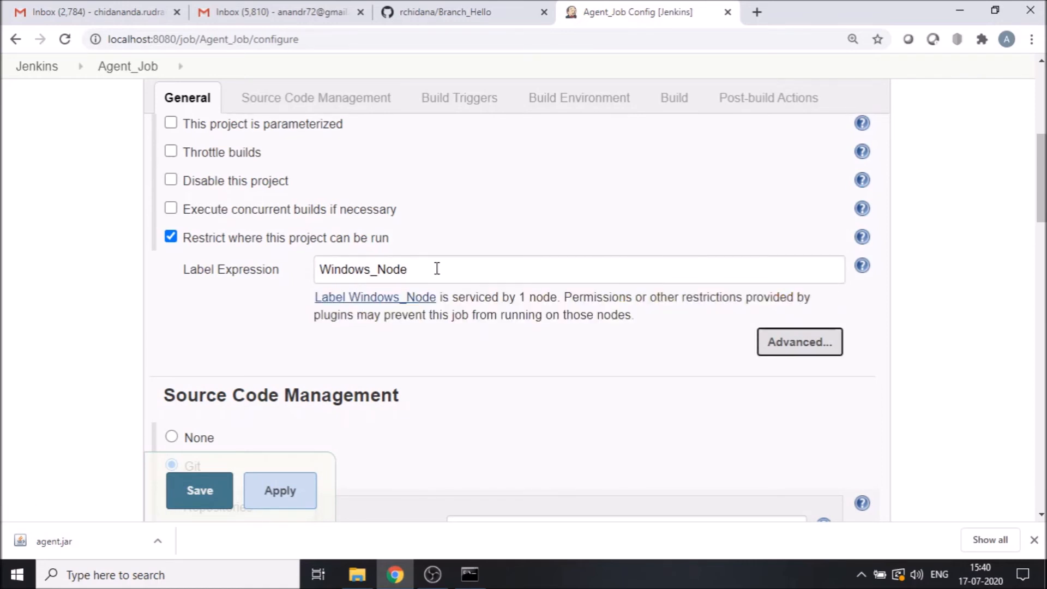
Review Agent_Job's general and source code settings and save the job configuration.
scroll(541, 332, "down", 3)
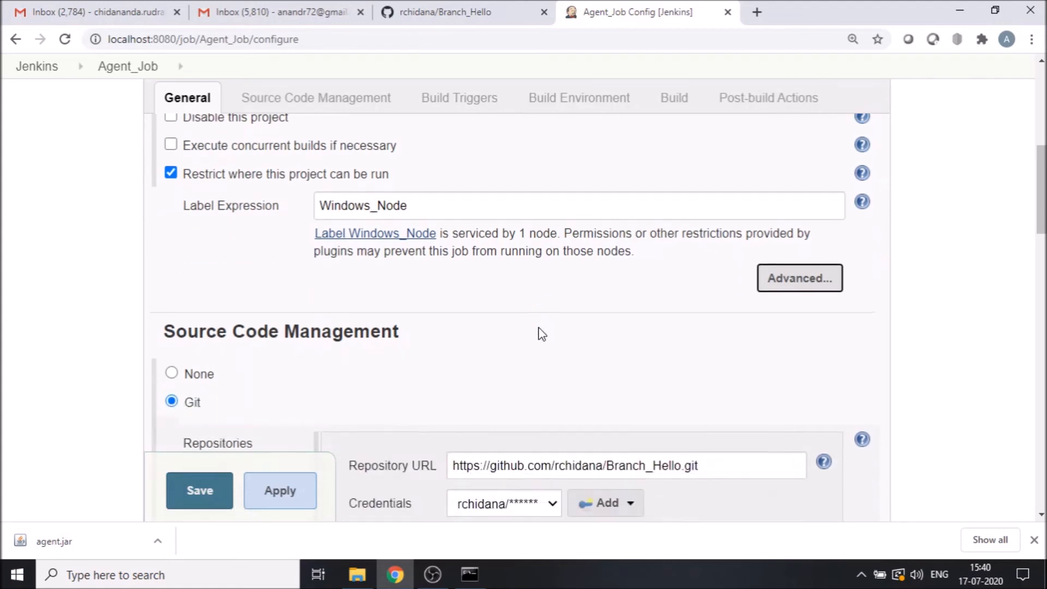
scroll(541, 333, "down", 5)
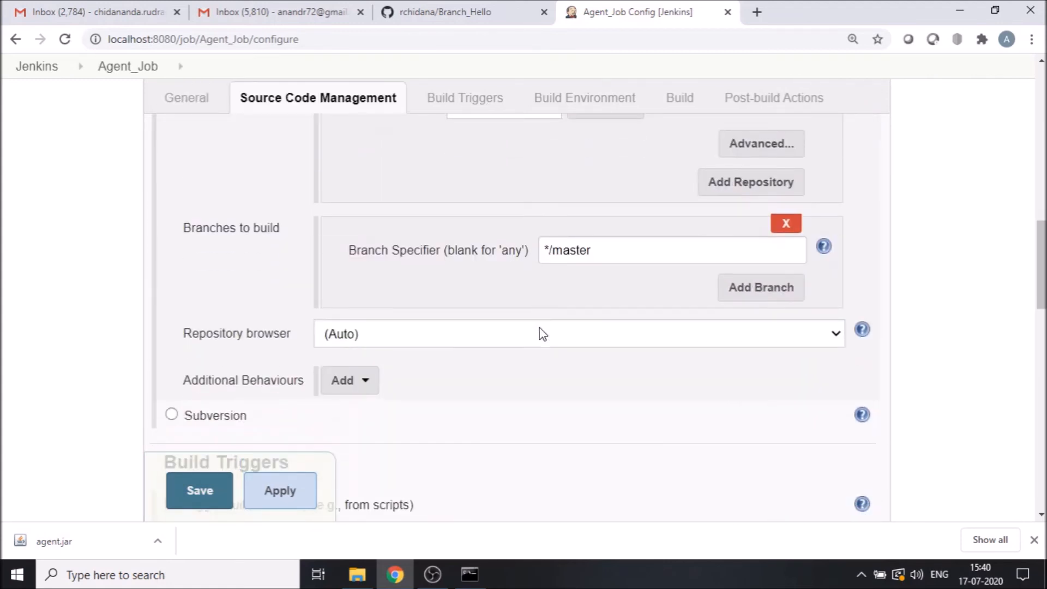
scroll(541, 333, "up", 6)
scroll(512, 351, "down", 9)
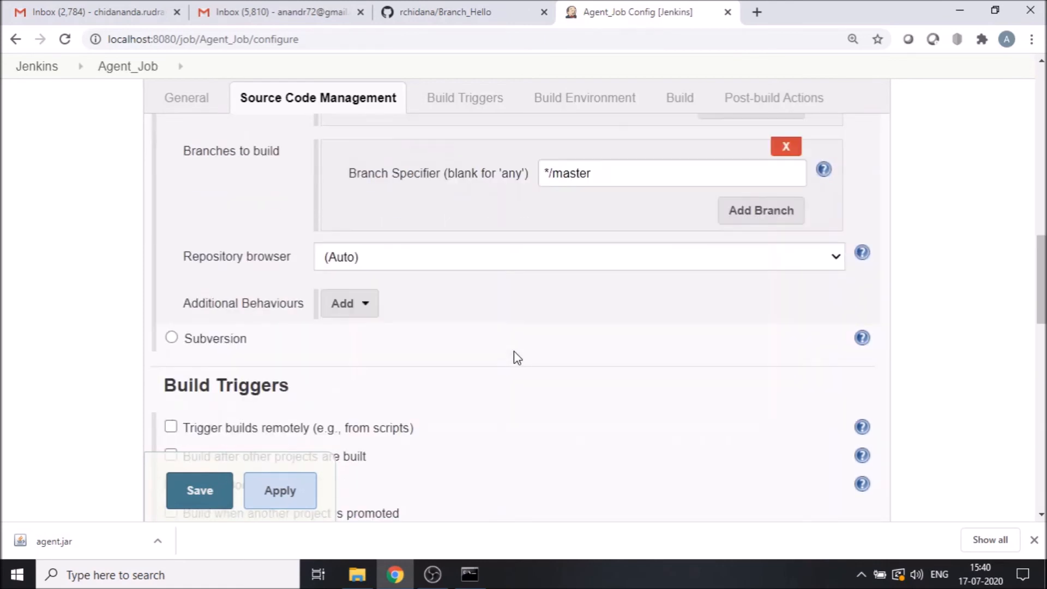
scroll(509, 355, "up", 14)
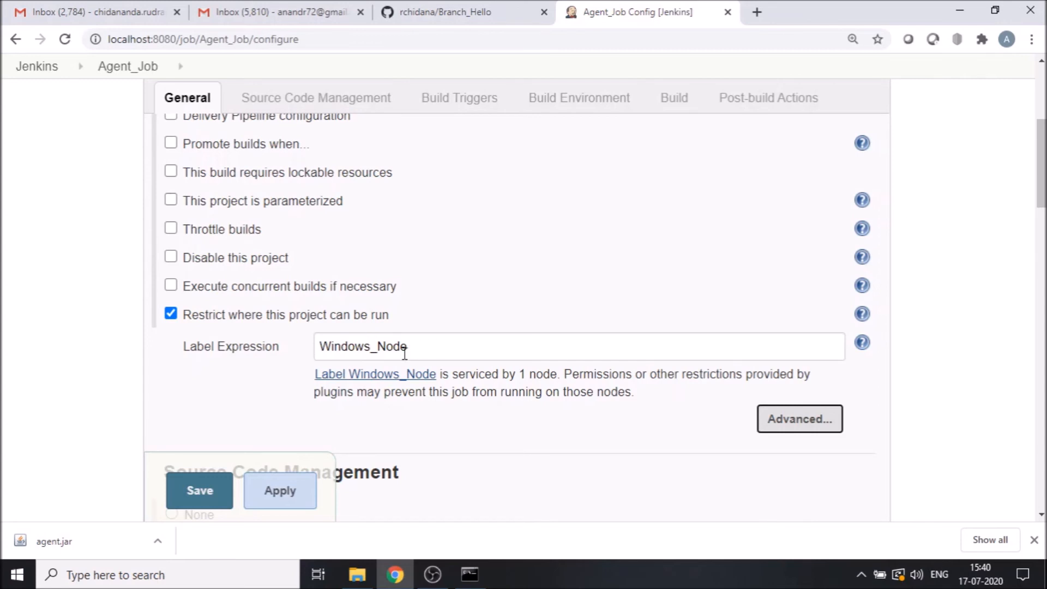
left_click(185, 494)
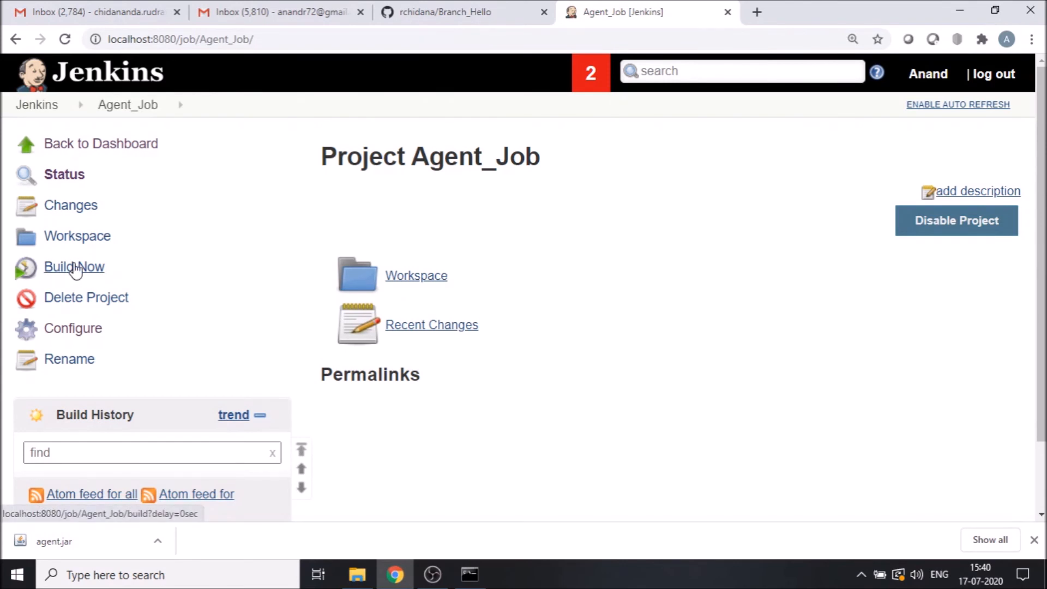
Start a build of Agent_Job and examine the node and workspace path in build #1's console output.
left_click(75, 268)
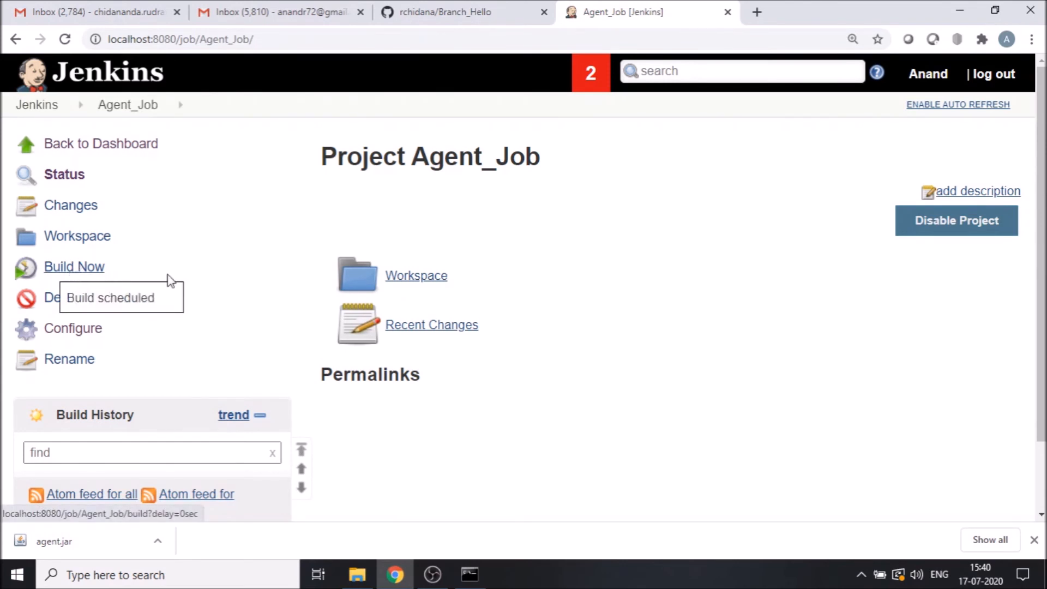
scroll(583, 284, "down", 2)
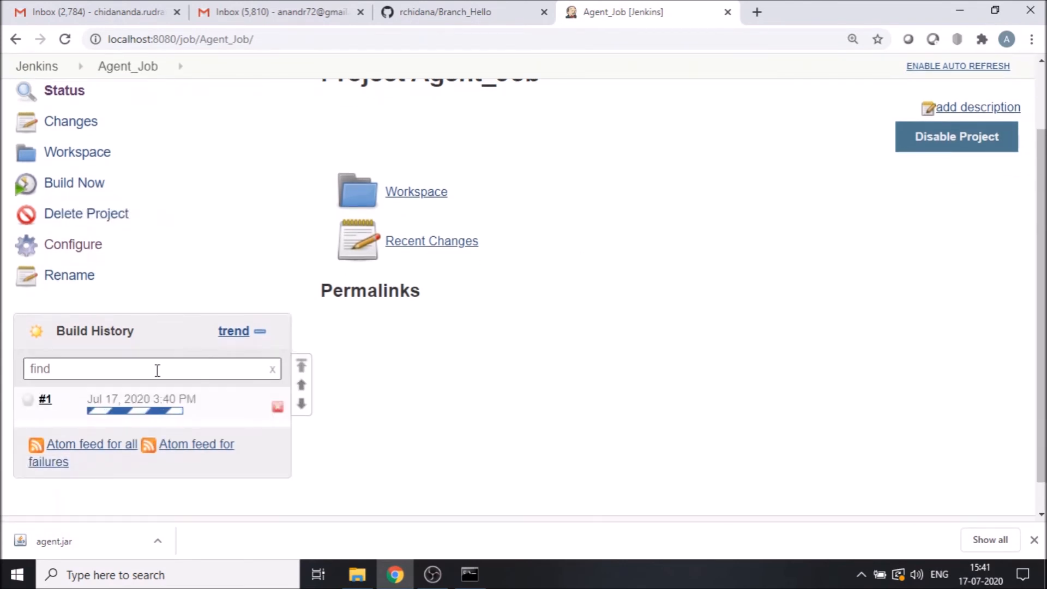
left_click(46, 399)
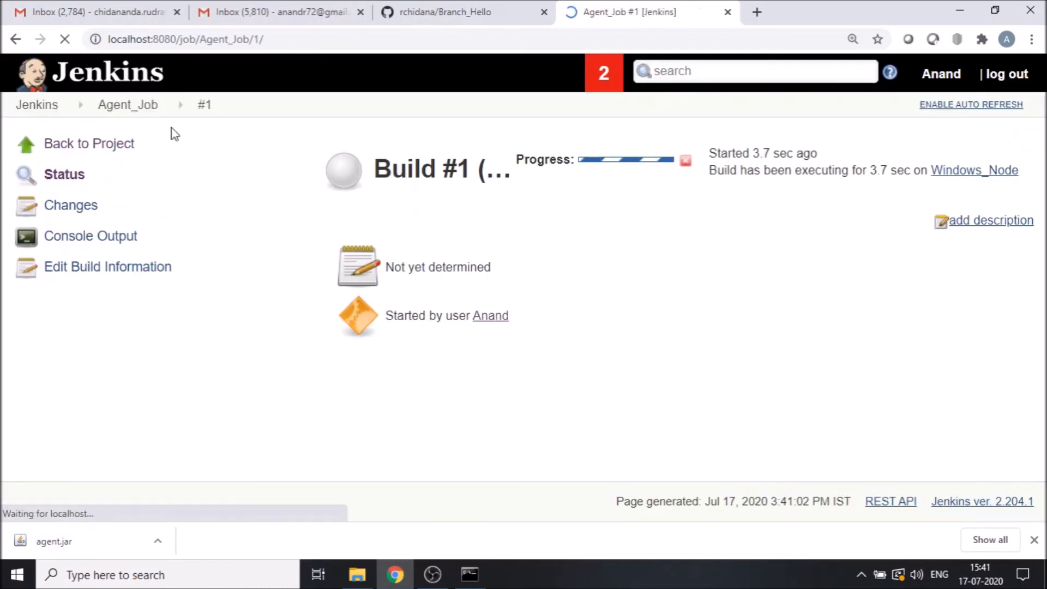
left_click(77, 236)
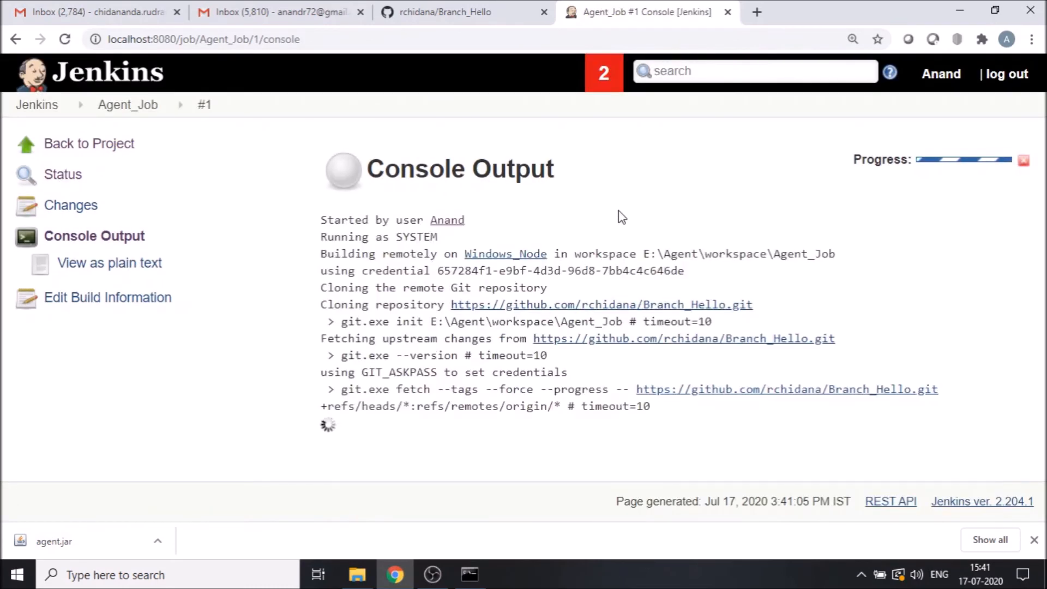
left_click_drag(647, 256, 780, 257)
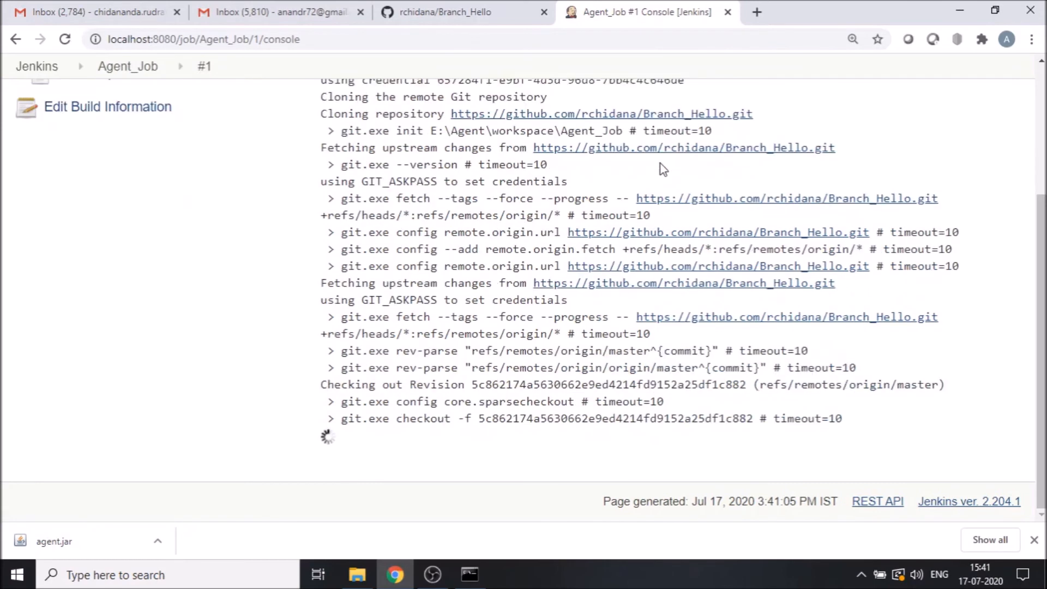
scroll(731, 270, "up", 3)
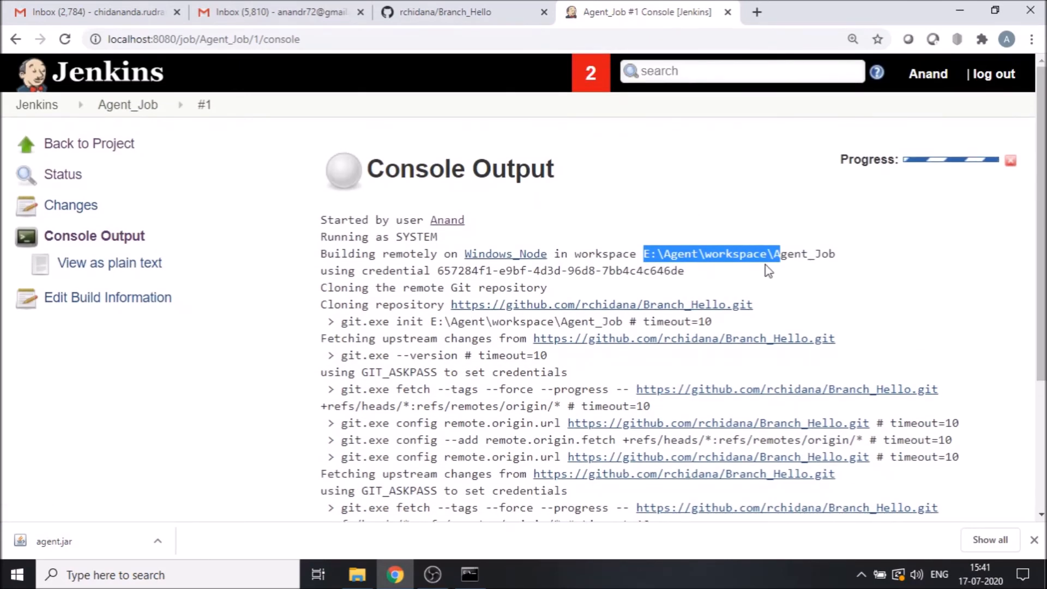
Switch to File Explorer and browse to E:\Agent\workspace\Agent_Job to inspect the checked-out files.
left_click(355, 573)
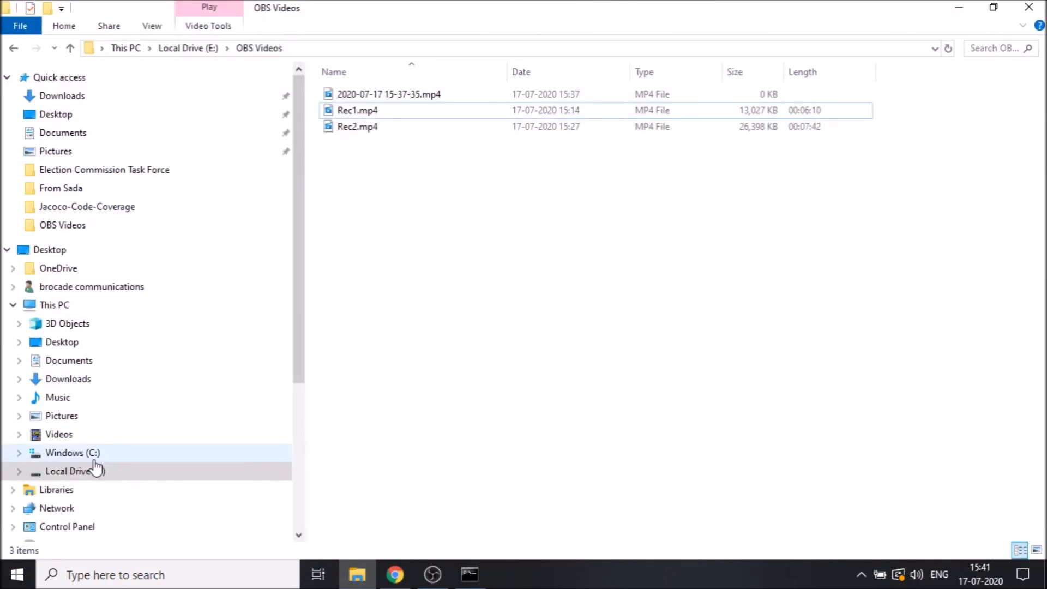
left_click(95, 469)
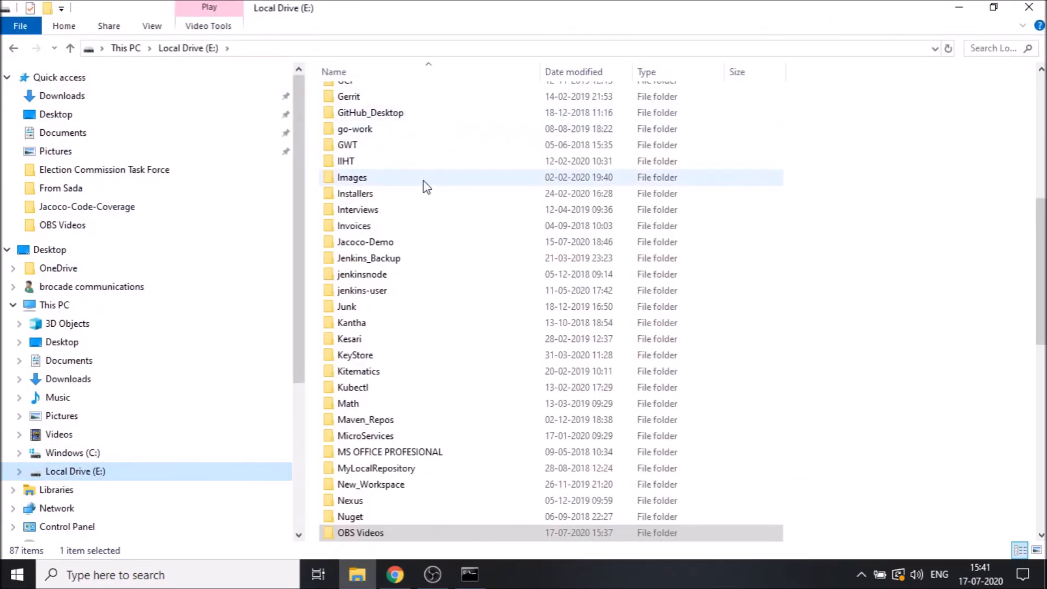
scroll(425, 185, "up", 5)
scroll(392, 158, "up", 4)
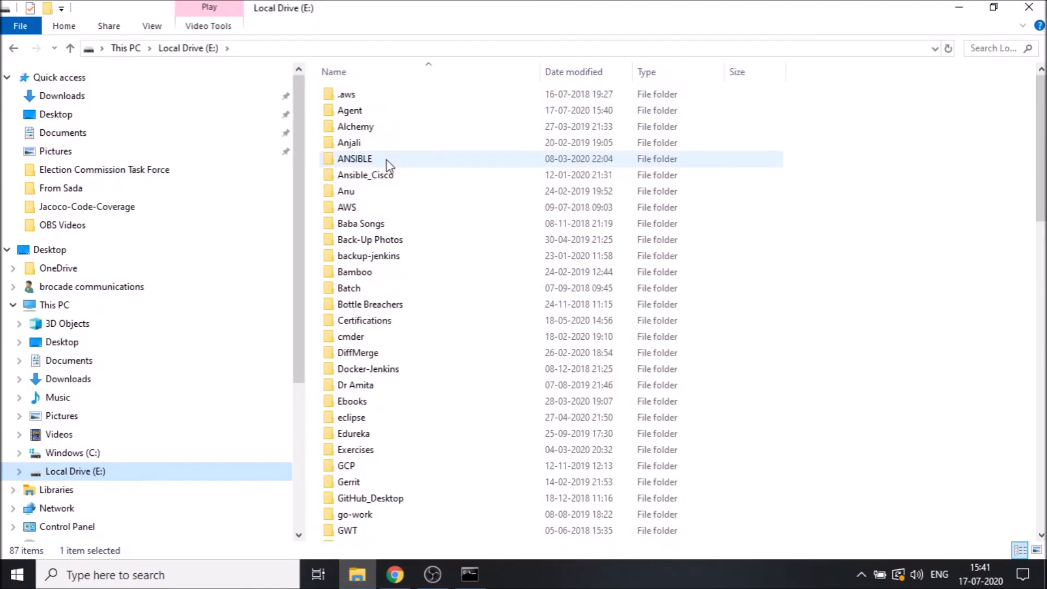
double_click(387, 109)
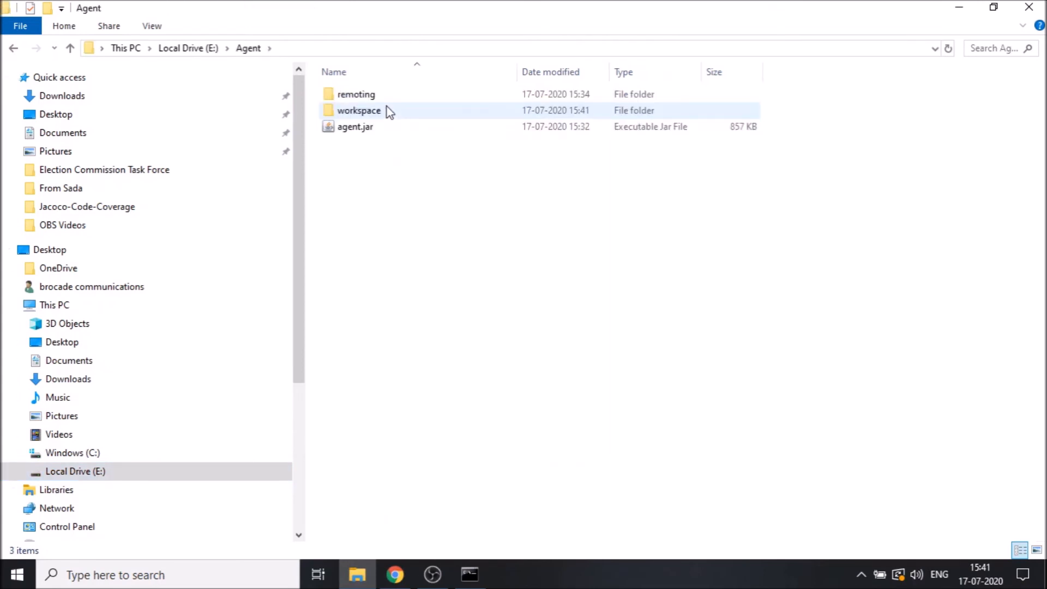
double_click(389, 111)
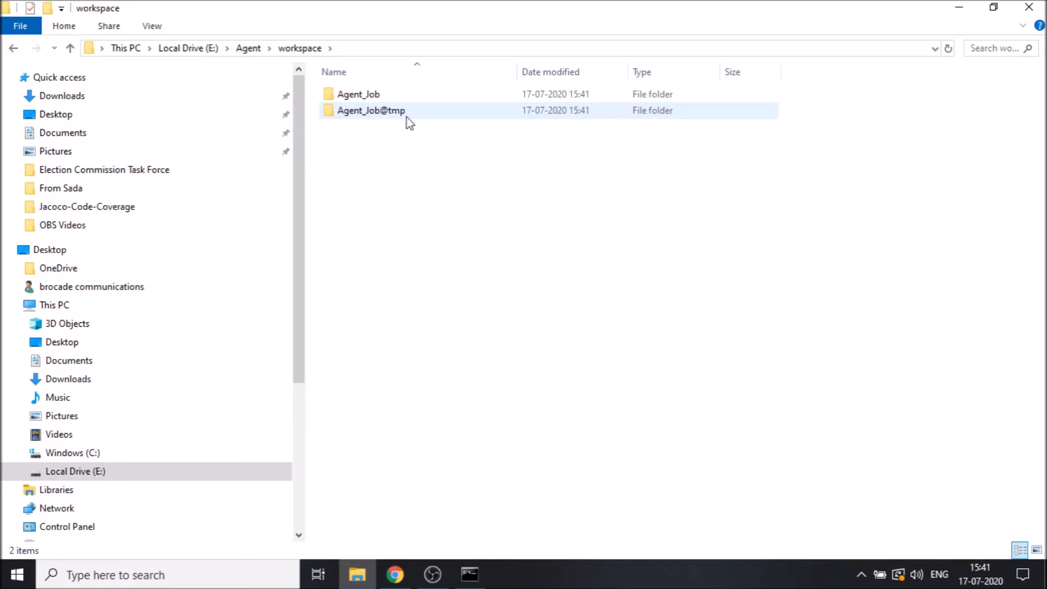
double_click(357, 94)
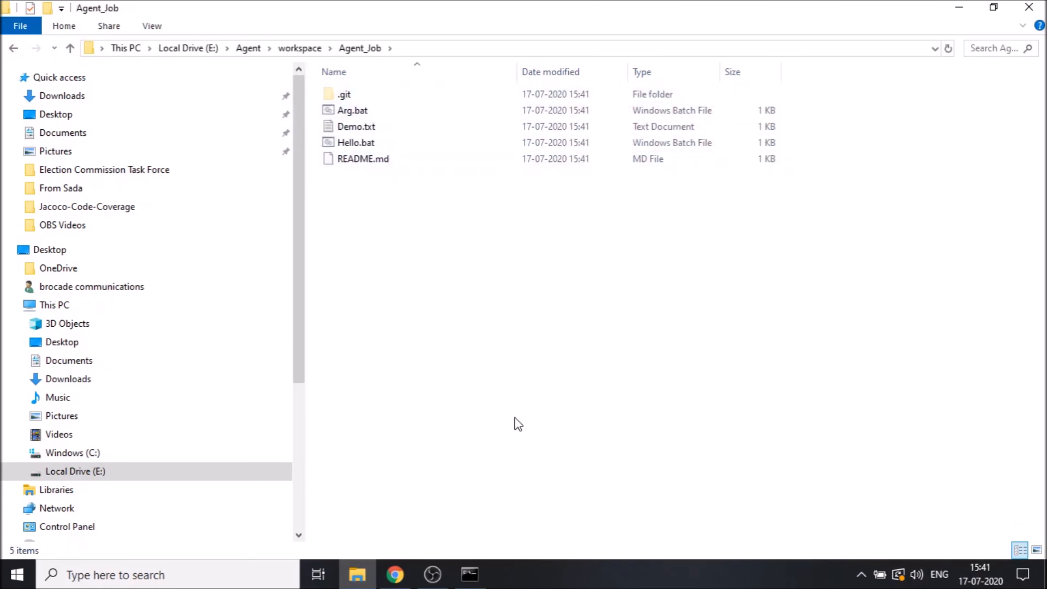
Switch back to Chrome and read the Hello.bat output and final result in build #1's console output.
left_click(395, 574)
scroll(790, 245, "down", 10)
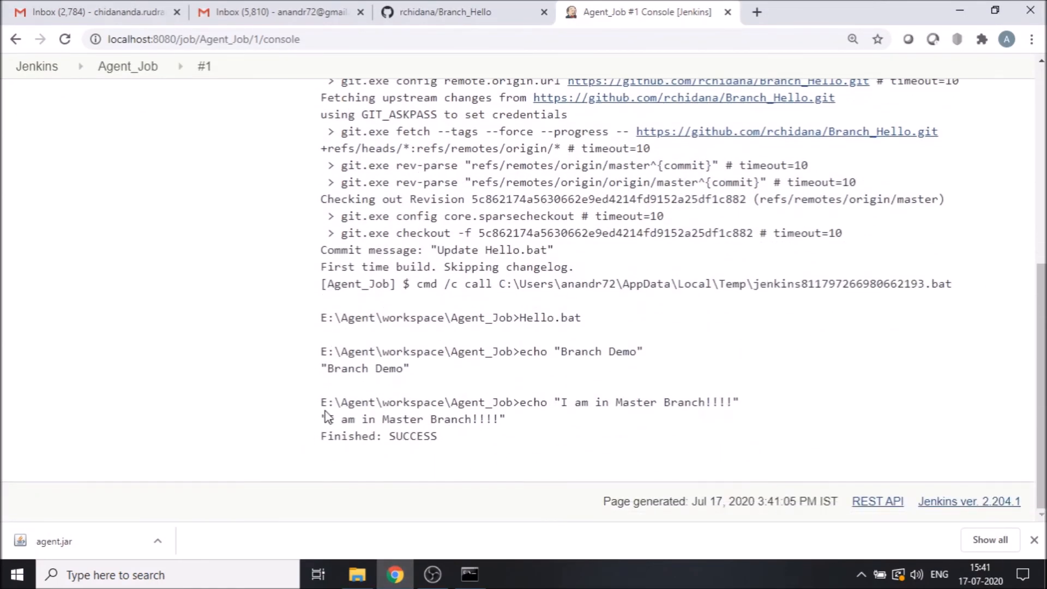
left_click_drag(328, 404, 487, 419)
scroll(738, 316, "up", 8)
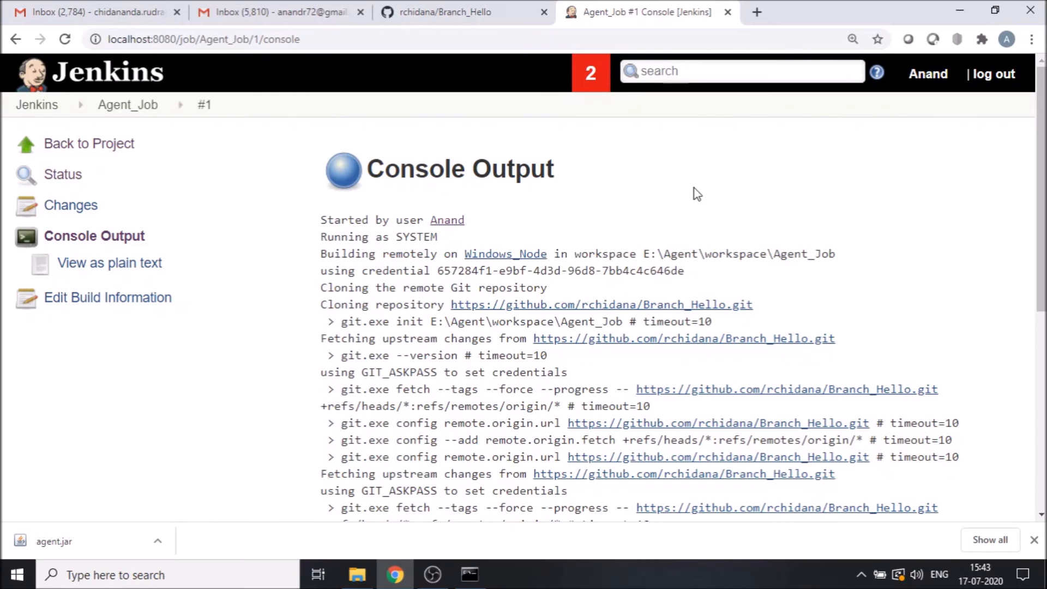
Create a new Pipeline item named Agent_Pipeline_Job from the Jenkins dashboard.
left_click(38, 109)
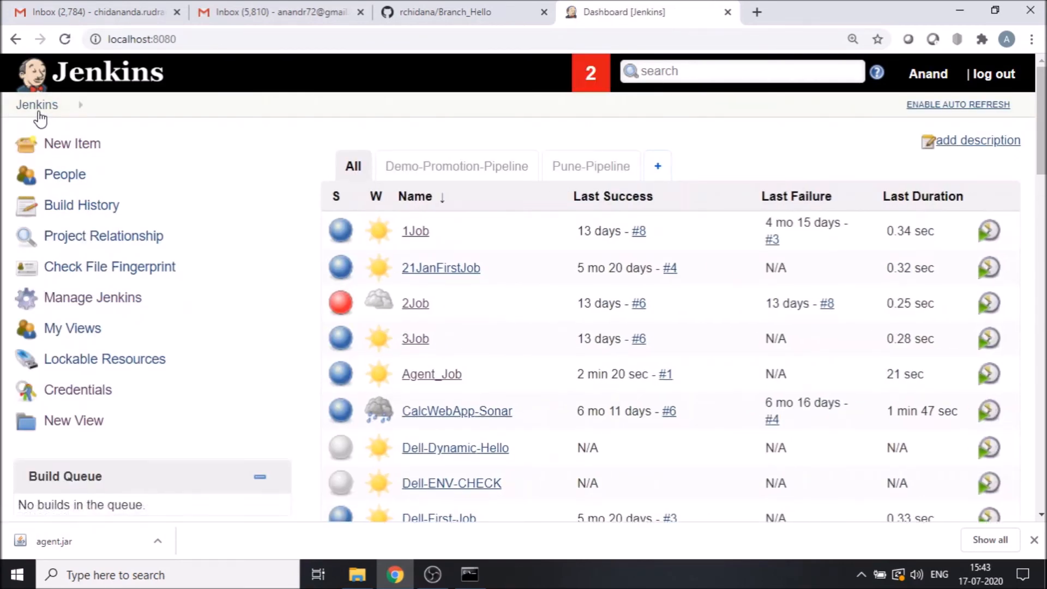
left_click(80, 156)
type("A")
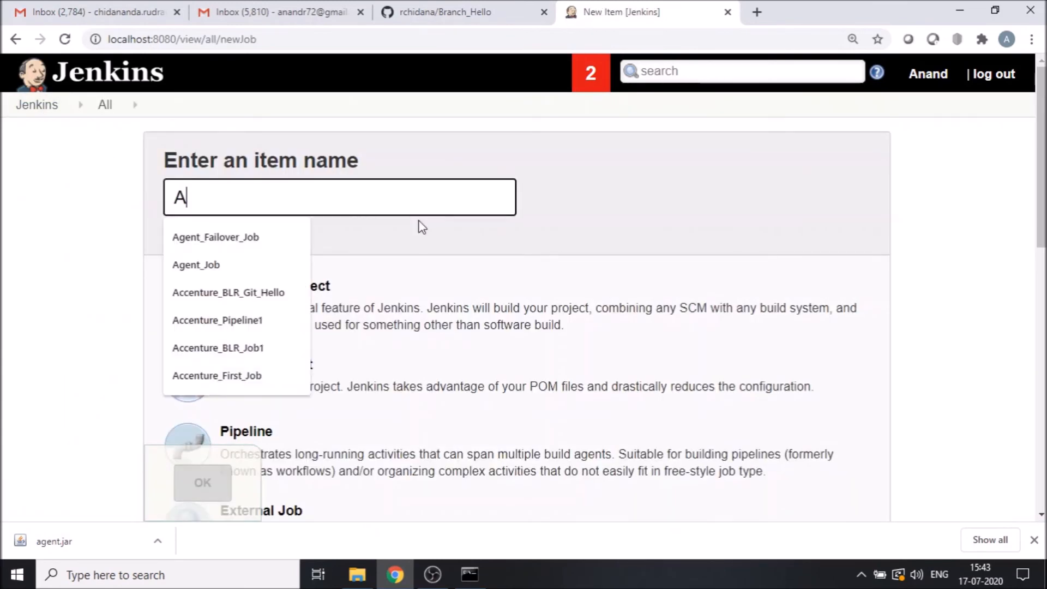
type("gent")
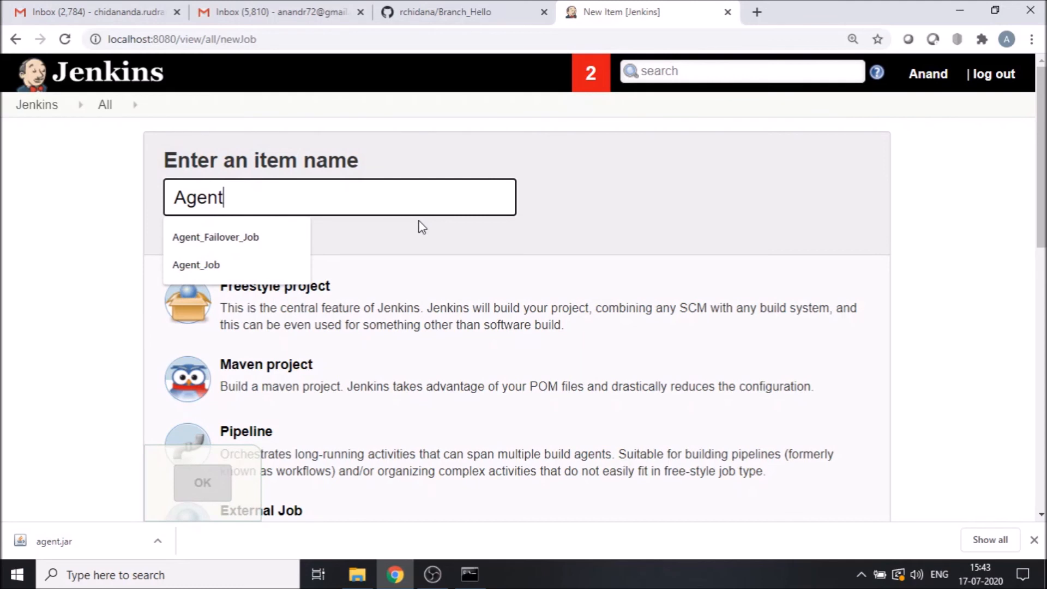
type("_Pipel")
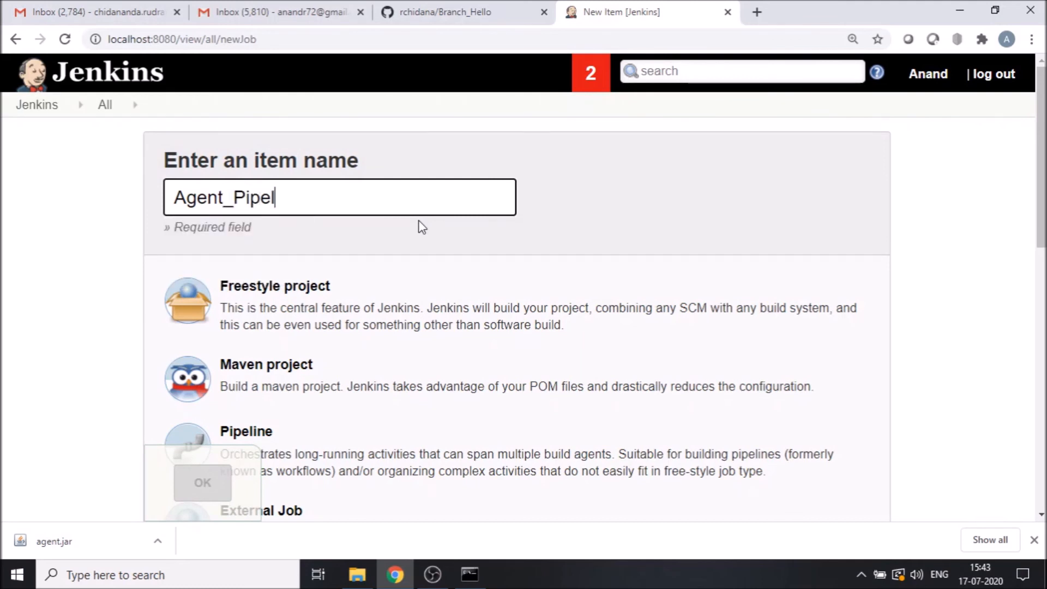
type("ine_Job")
scroll(389, 326, "down", 4)
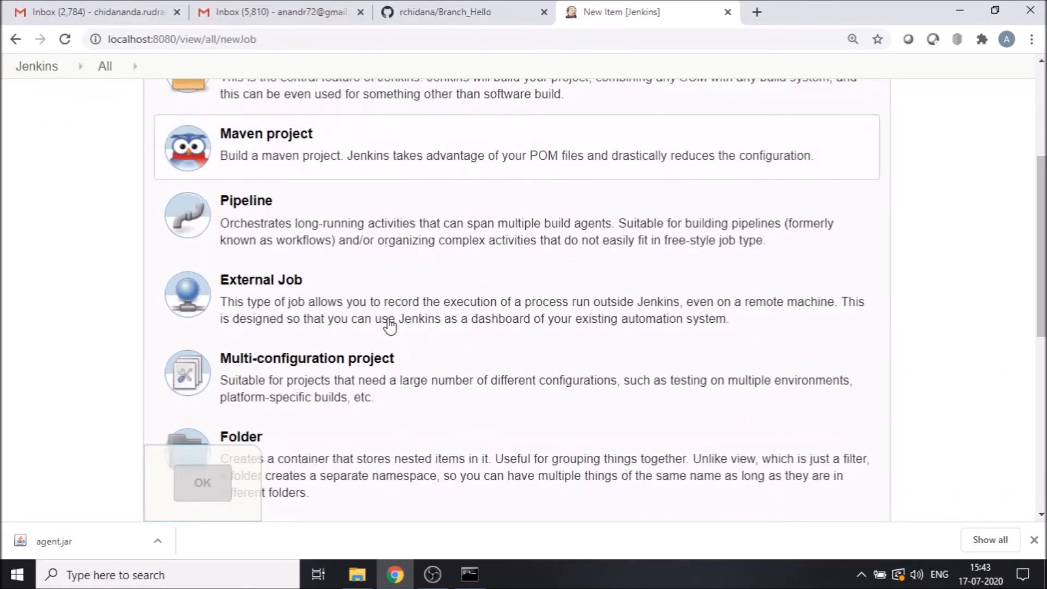
left_click(334, 235)
left_click(202, 484)
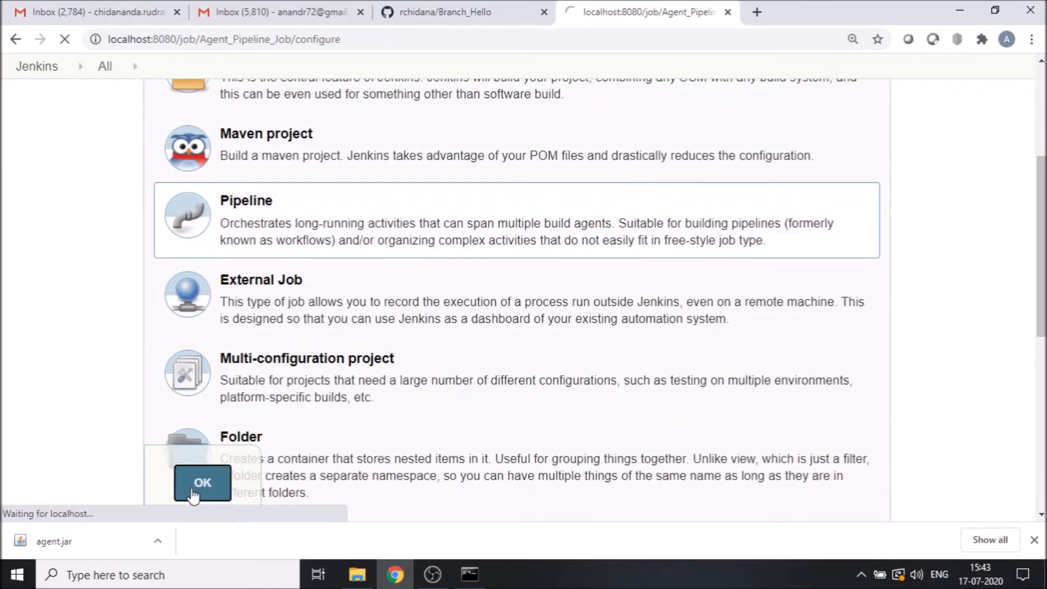
Fill Agent_Pipeline_Job's pipeline script with the Hello World sample and examine its agent line.
scroll(618, 310, "down", 15)
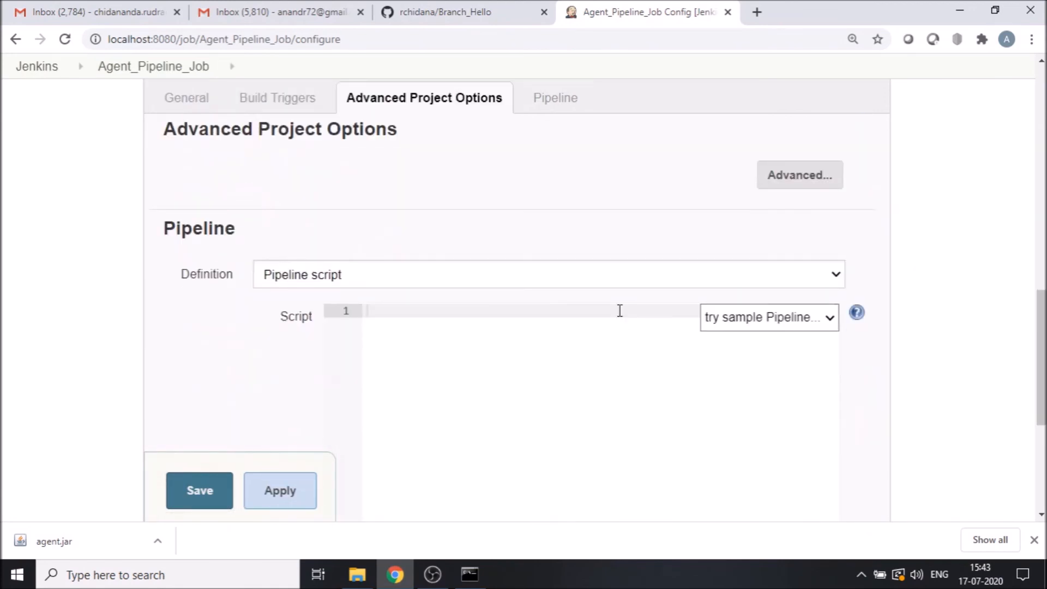
scroll(943, 294, "down", 1)
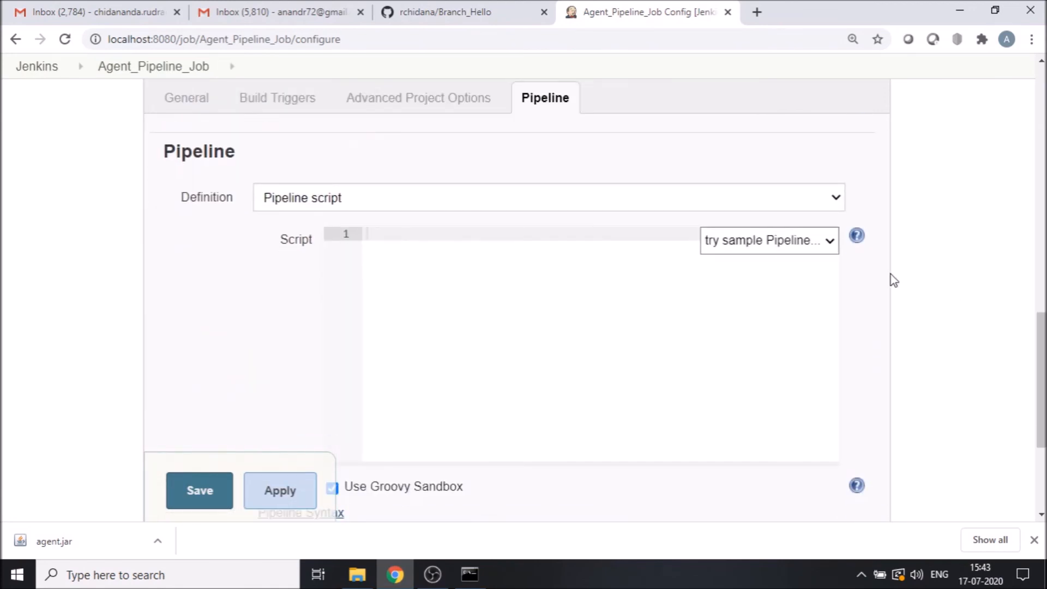
left_click(829, 245)
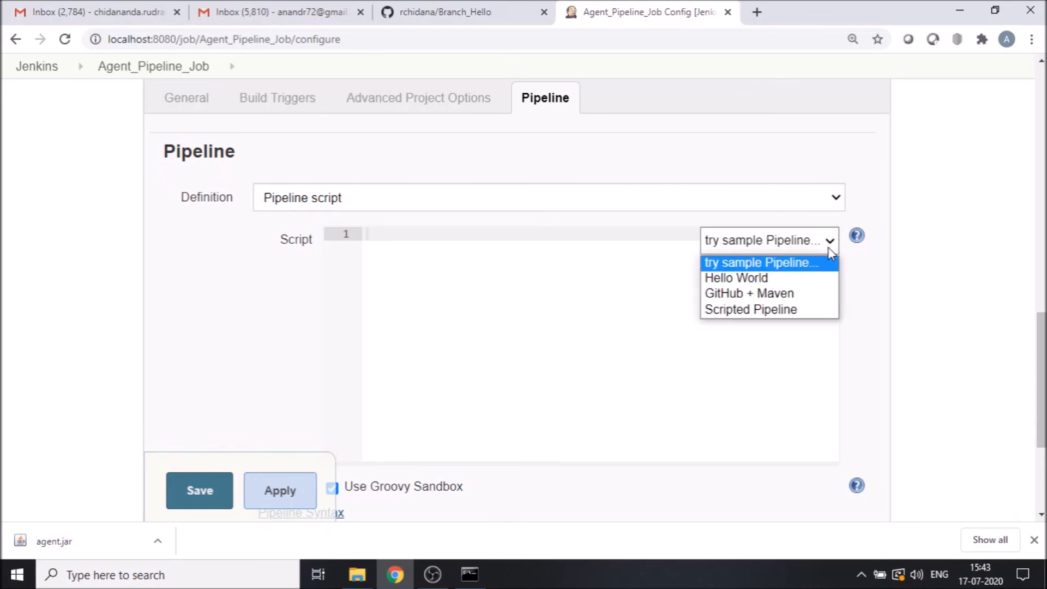
left_click(733, 278)
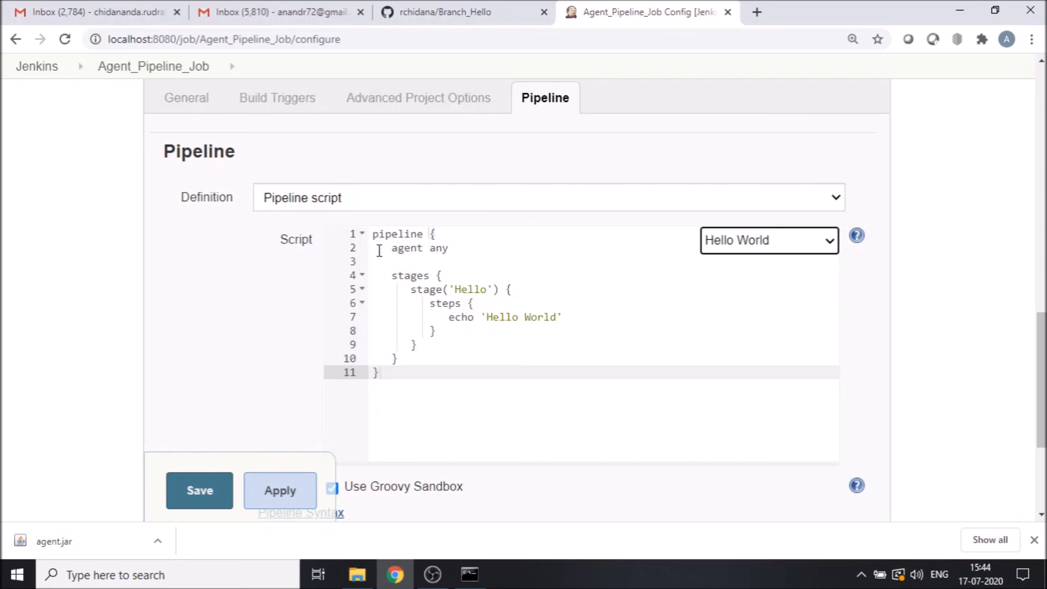
left_click_drag(378, 249, 480, 244)
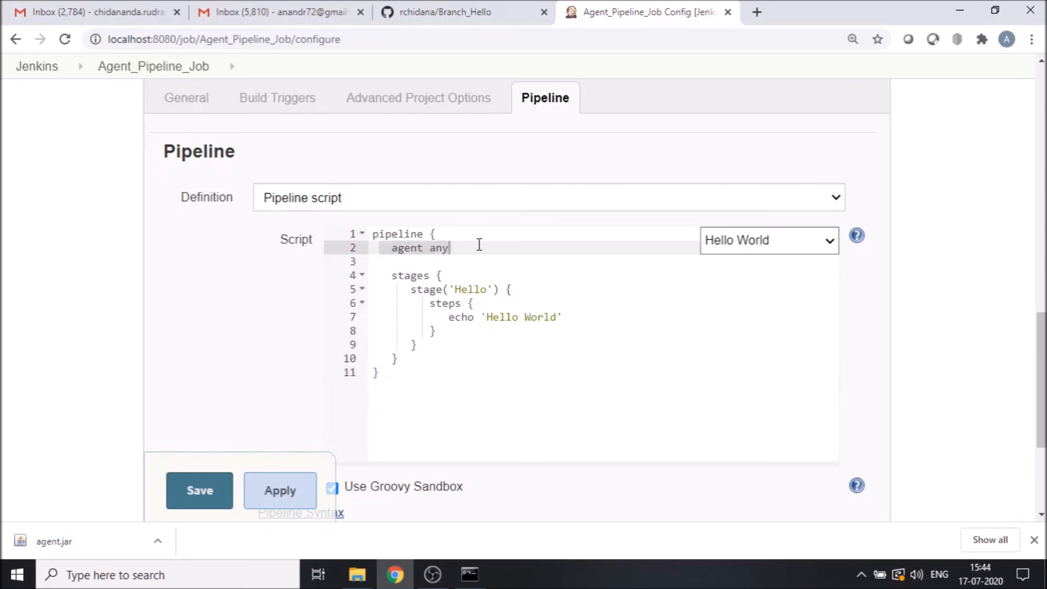
left_click(517, 278)
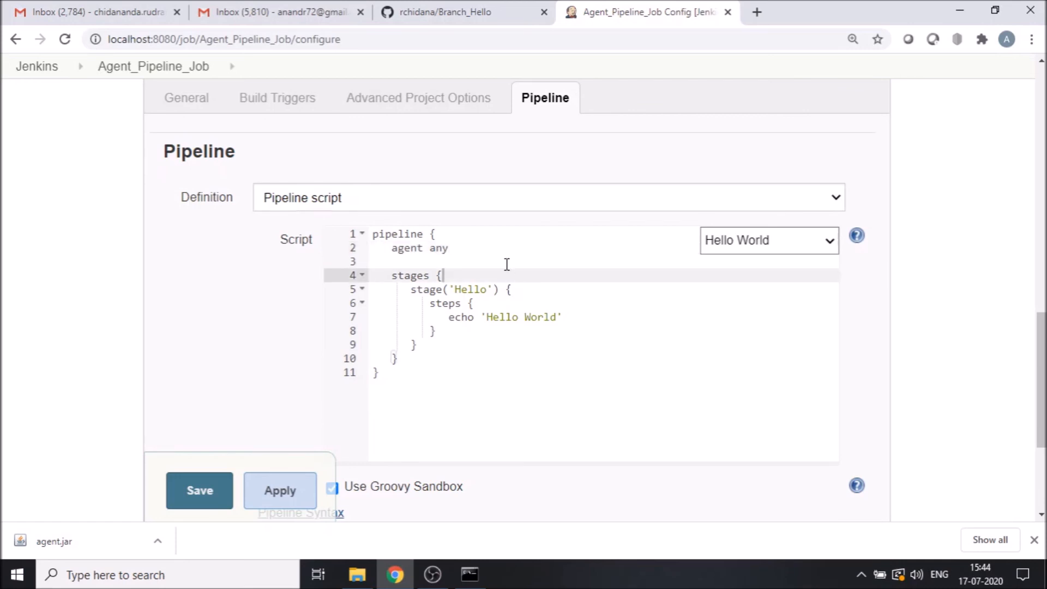
Open the Jenkins dashboard at localhost:8080 in a new tab and check the agent's name under Build Executor Status.
left_click(757, 12)
type("localhost:8080")
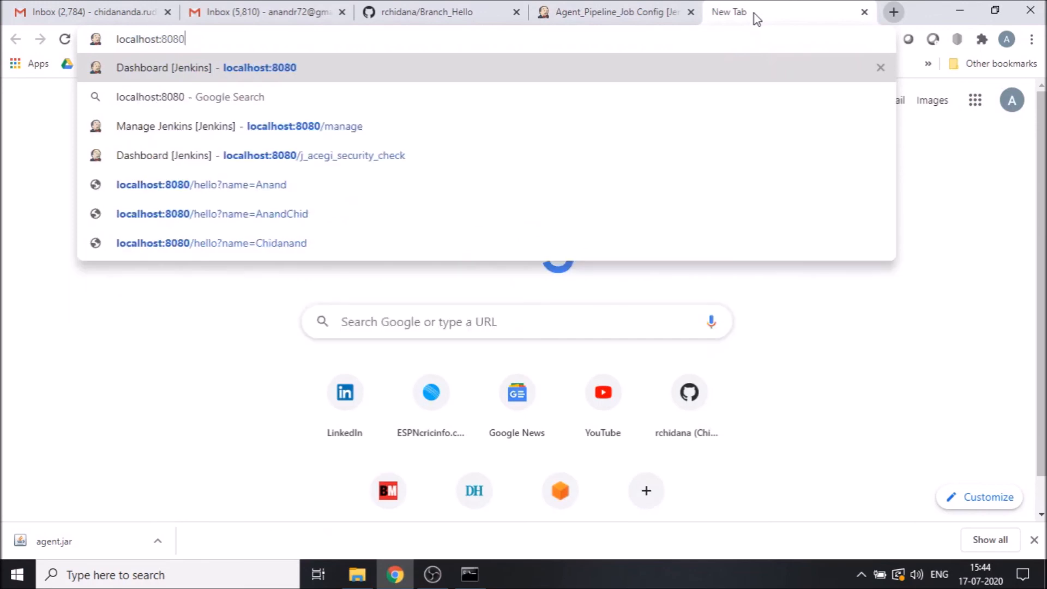
key("Return")
scroll(86, 369, "down", 4)
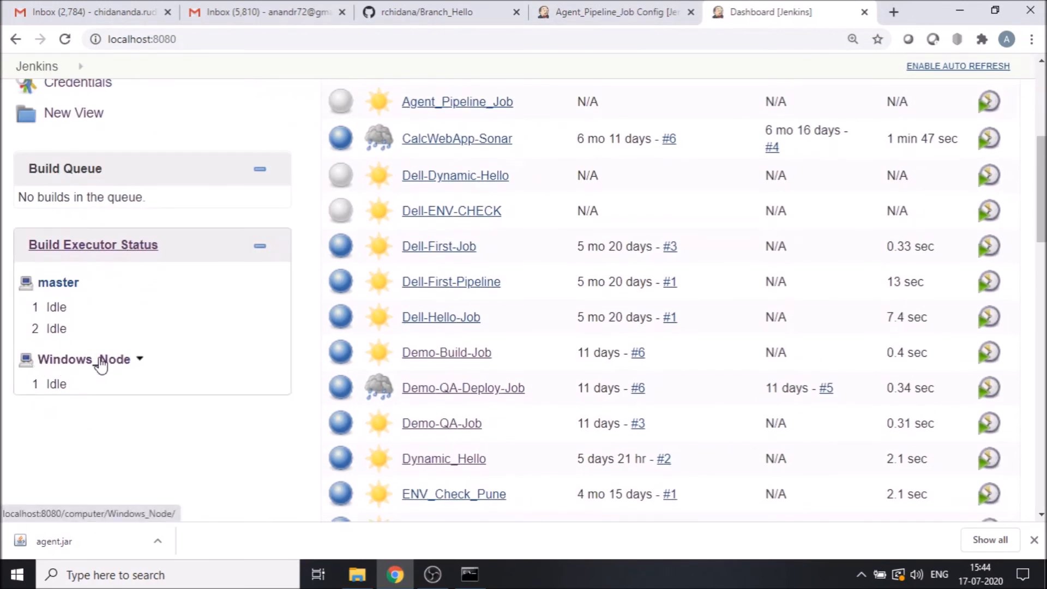
Return to Agent_Pipeline_Job's configuration and replace any on the script's agent line with an opening brace and label.
left_click(591, 11)
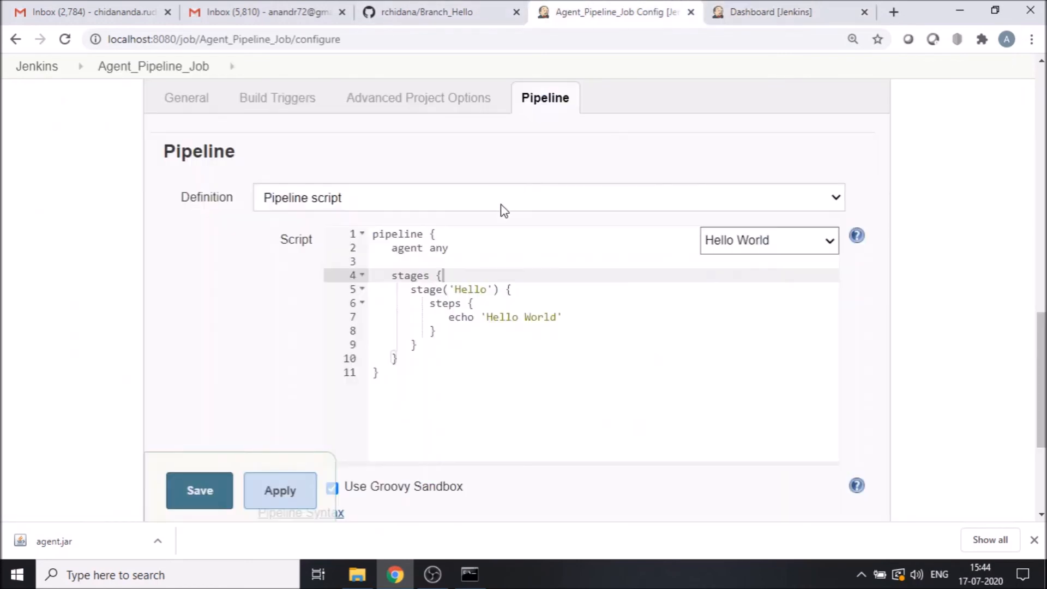
left_click(437, 248)
key("BackSpace")
type("{")
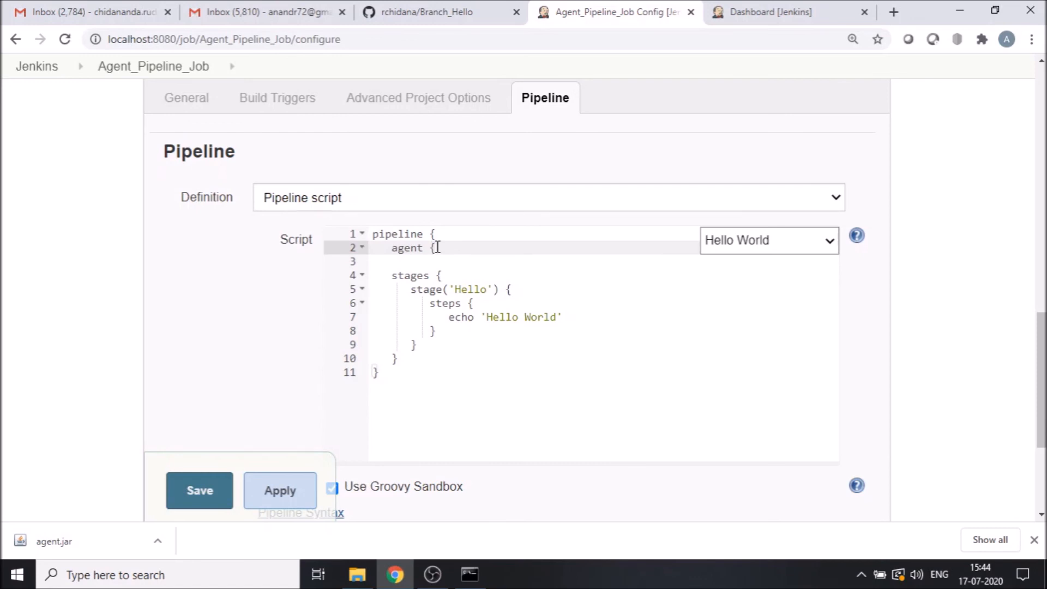
type(" label")
key("BackSpace")
key("BackSpace")
key("BackSpace")
key("BackSpace")
key("BackSpace")
type("label")
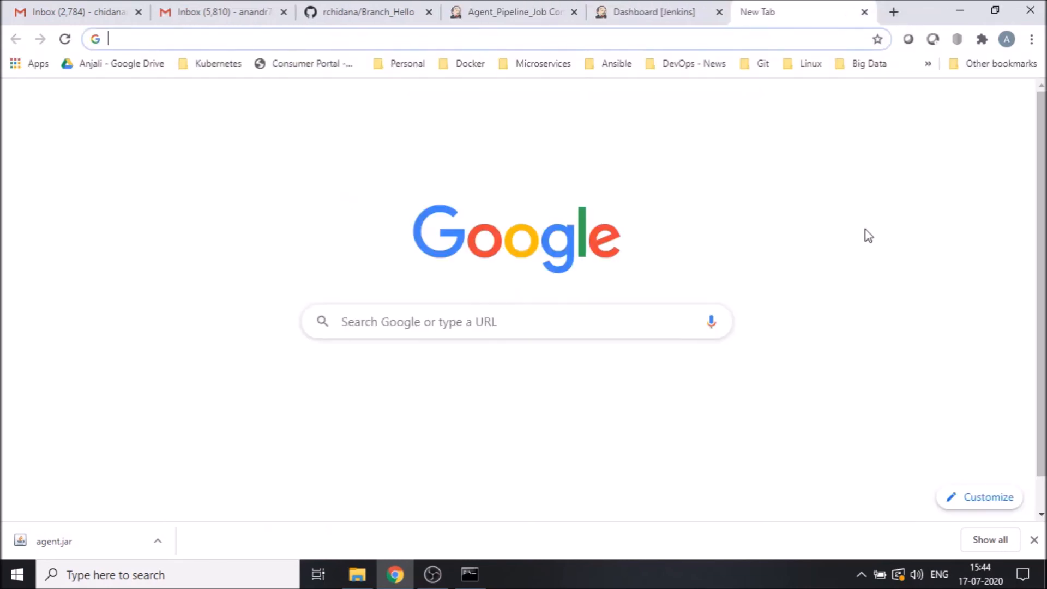
Search Google in a new tab for "jenkins pipeline syntax agent name".
type("jen")
type("kjin")
key("BackSpace")
key("BackSpace")
key("BackSpace")
type("ins pipe")
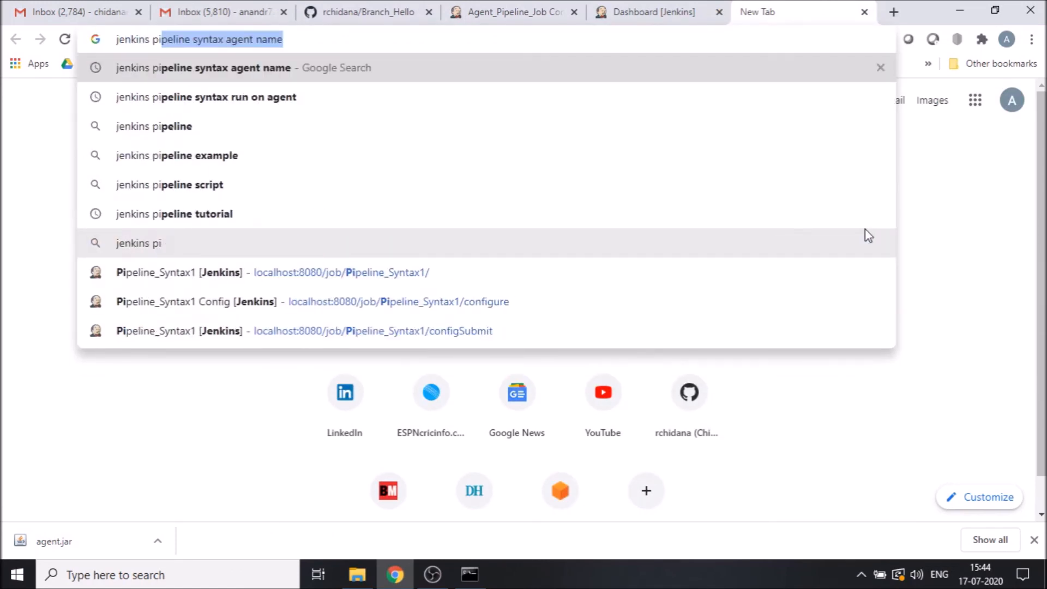
key("BackSpace")
type("peli")
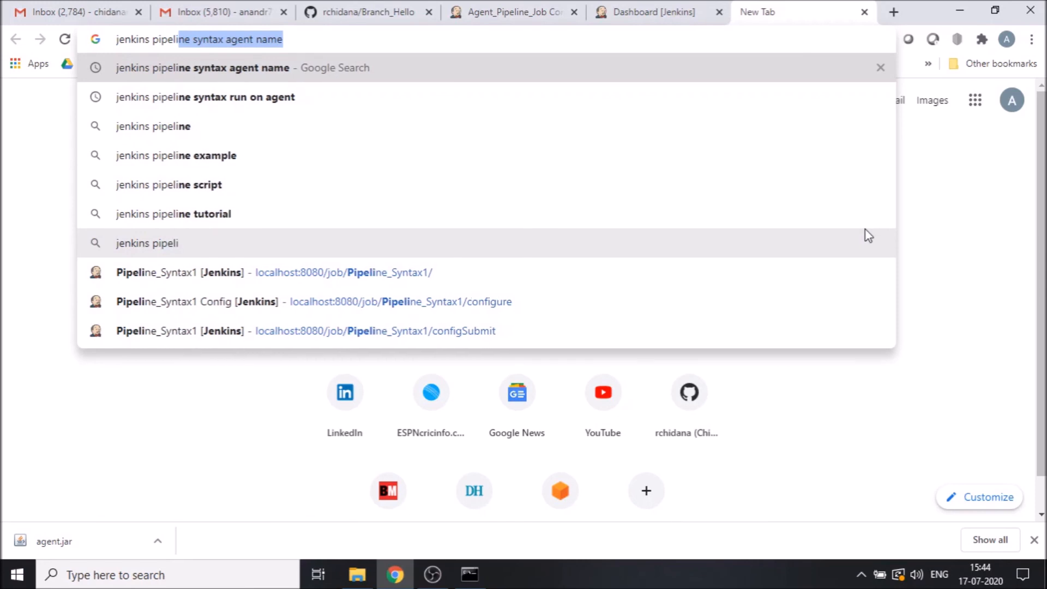
key("Right")
key("Return")
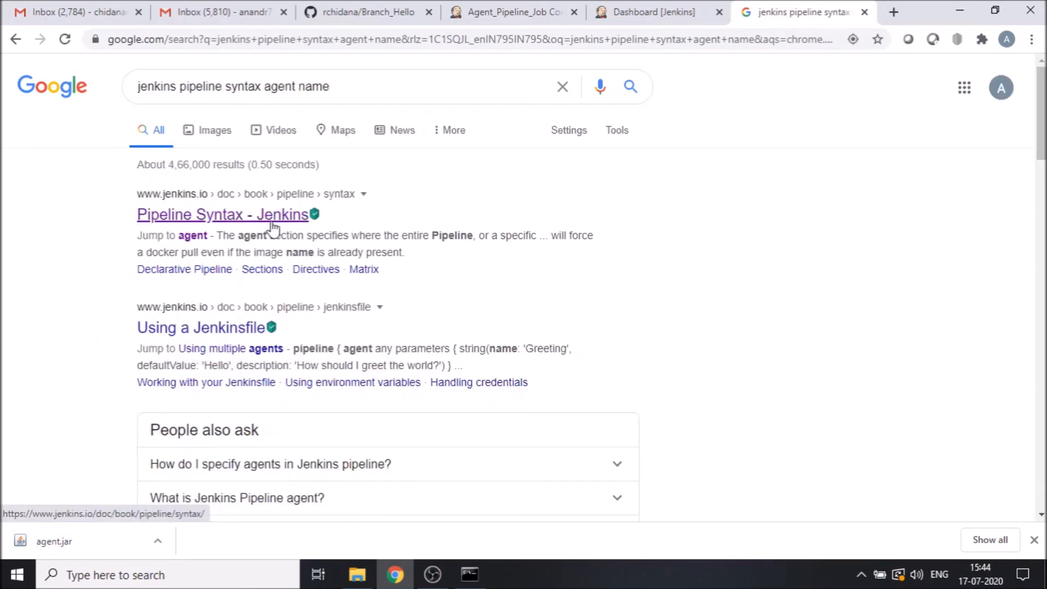
Open the Pipeline Syntax page on jenkins.io and examine the agent section's options and examples for the label syntax.
left_click(273, 224)
scroll(580, 299, "down", 2)
scroll(580, 299, "down", 15)
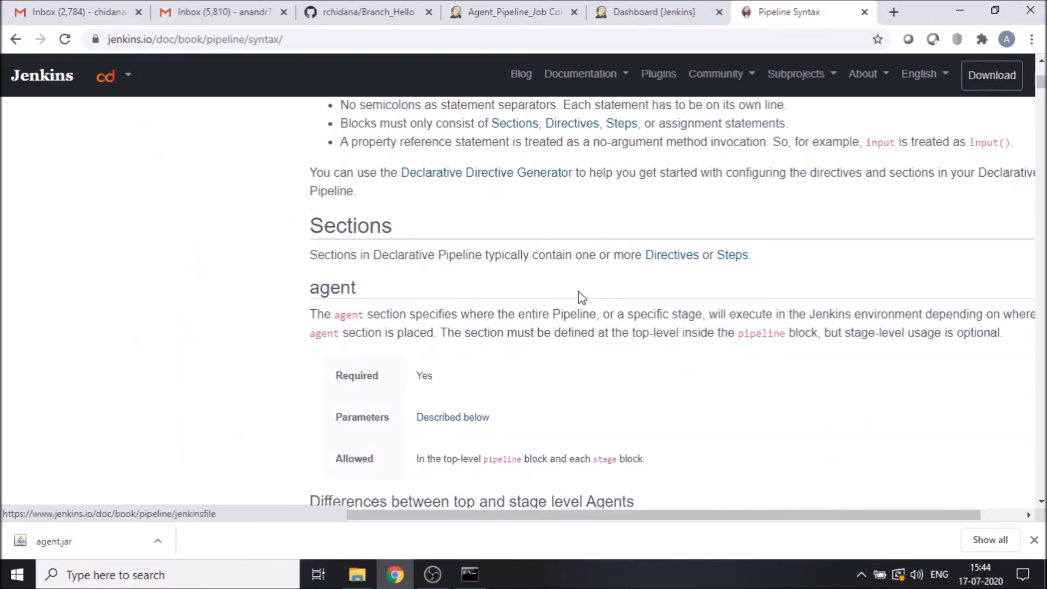
scroll(580, 297, "down", 15)
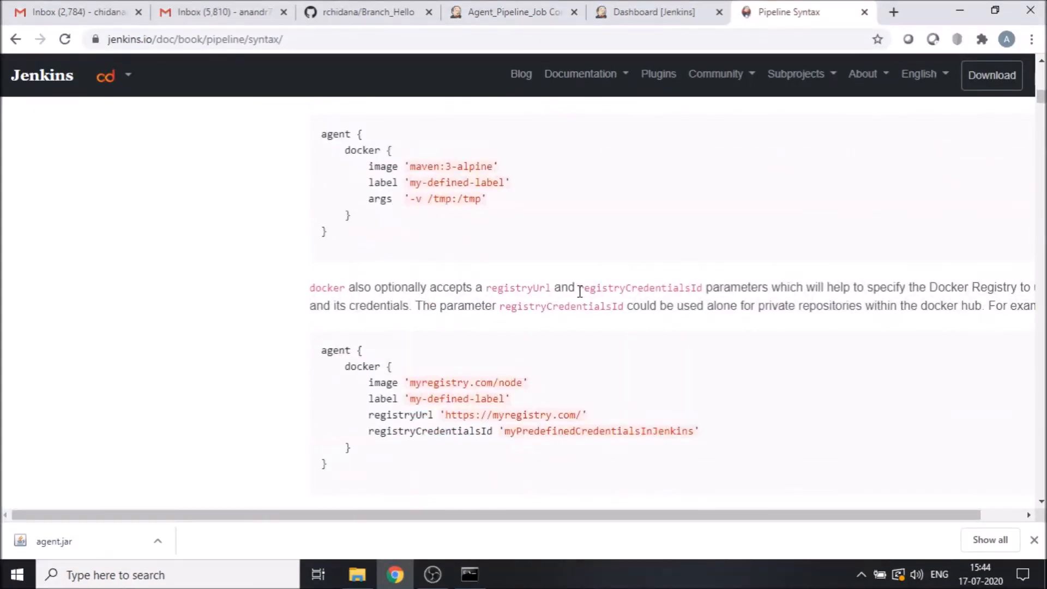
scroll(580, 291, "down", 5)
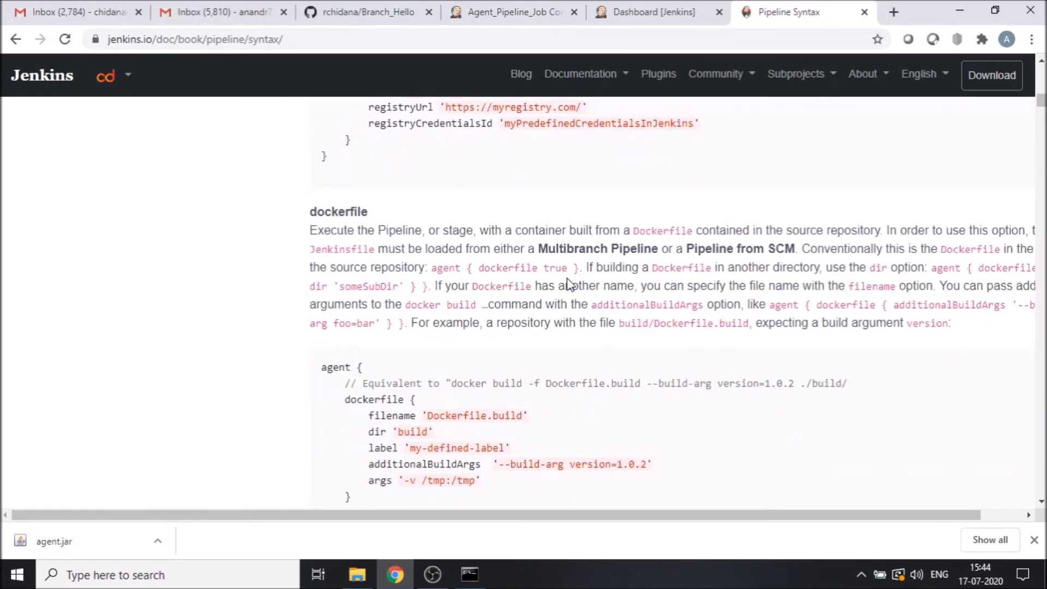
scroll(567, 284, "down", 5)
scroll(570, 283, "down", 7)
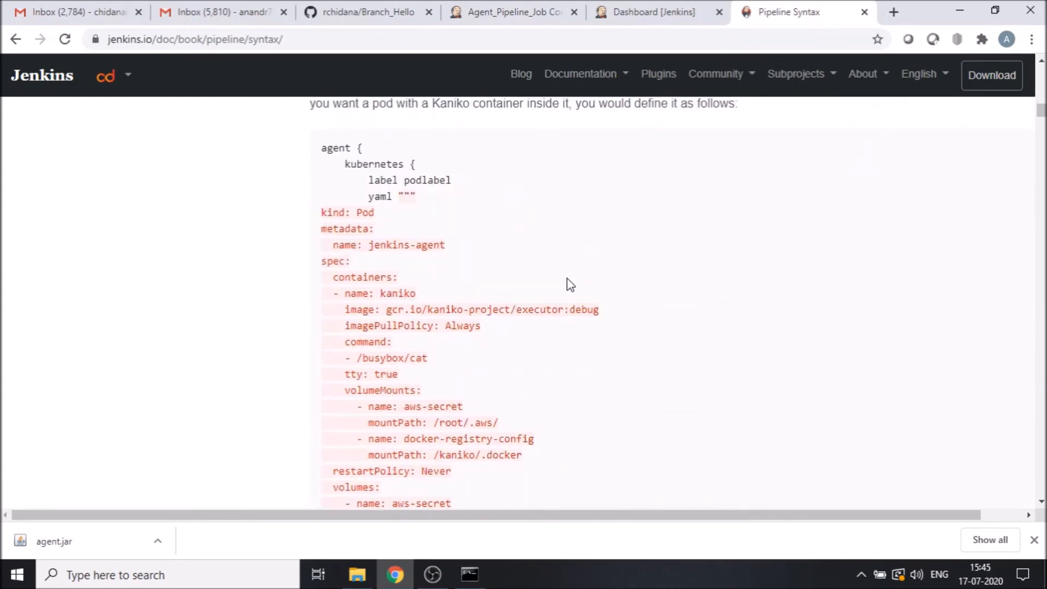
scroll(570, 285, "down", 12)
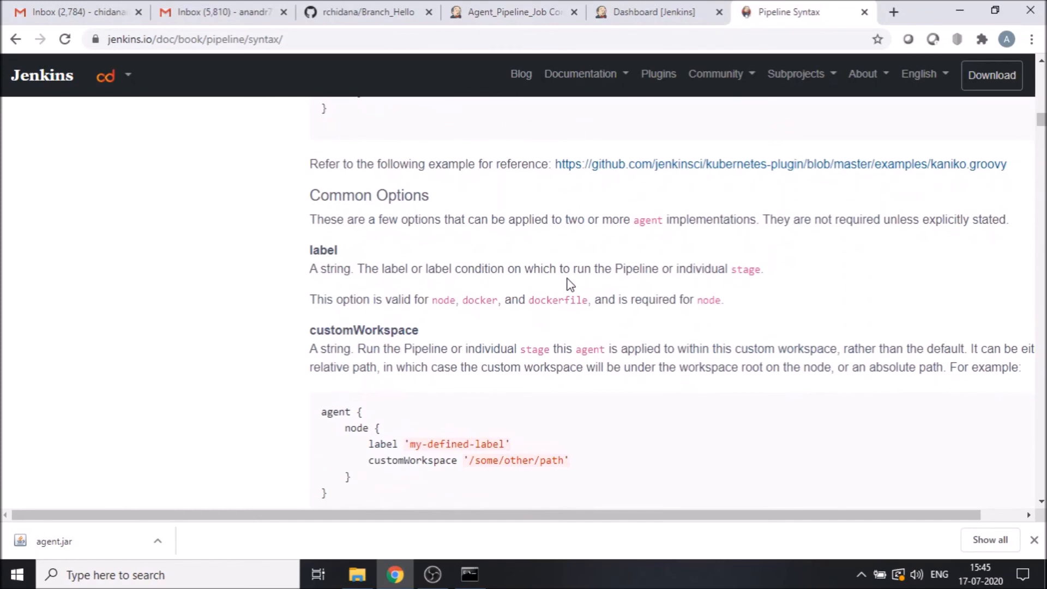
scroll(569, 284, "down", 3)
scroll(350, 293, "down", 5)
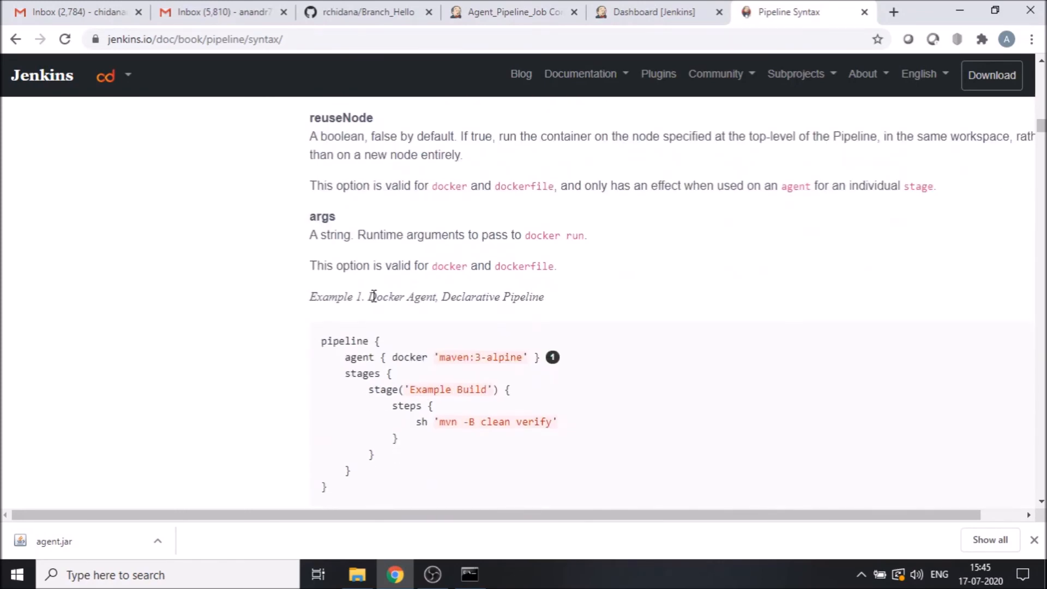
scroll(373, 296, "down", 7)
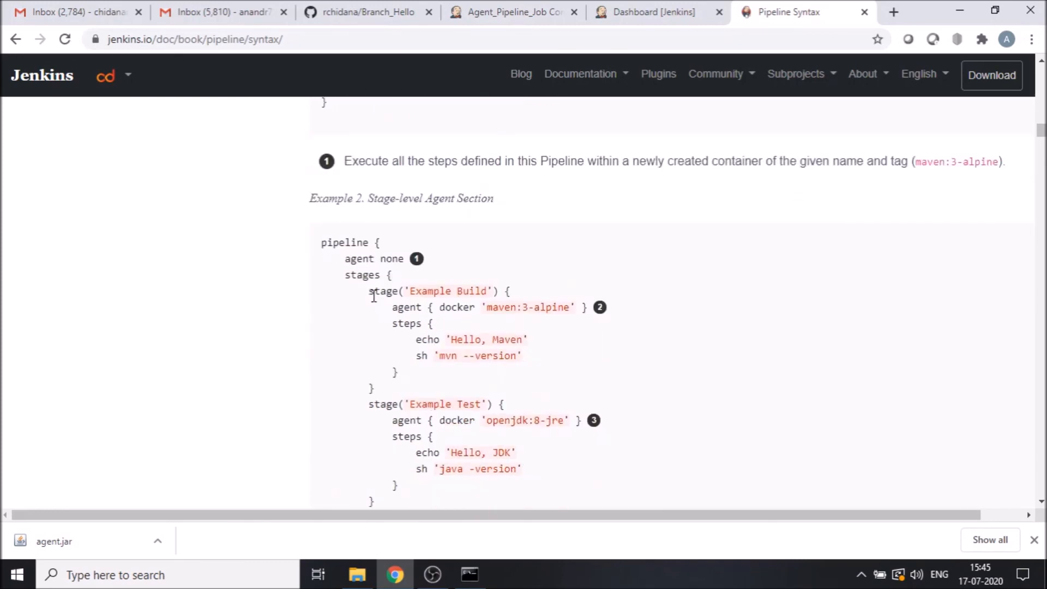
scroll(374, 296, "down", 15)
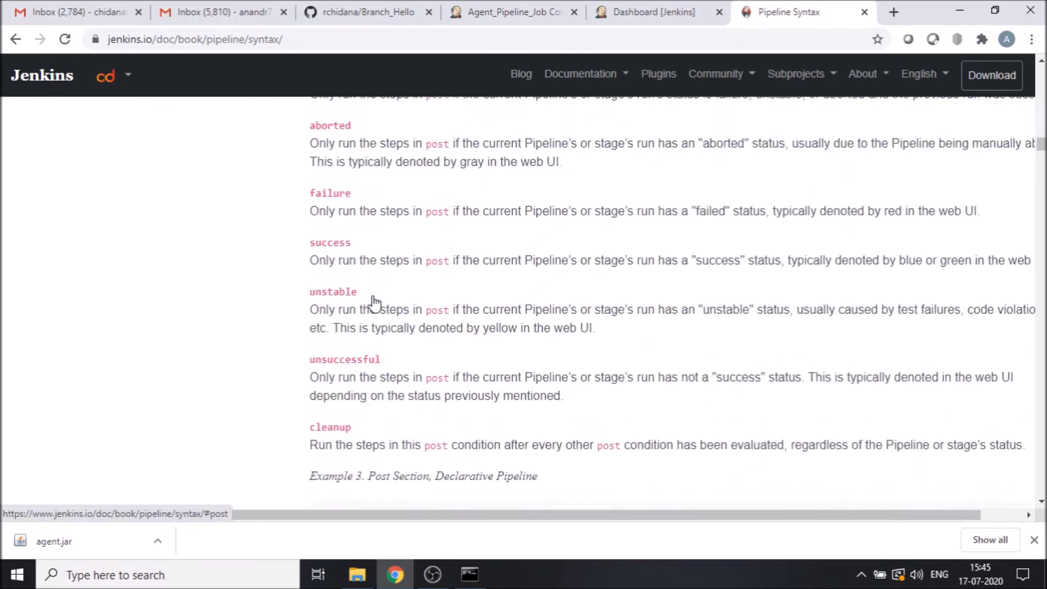
scroll(373, 297, "down", 15)
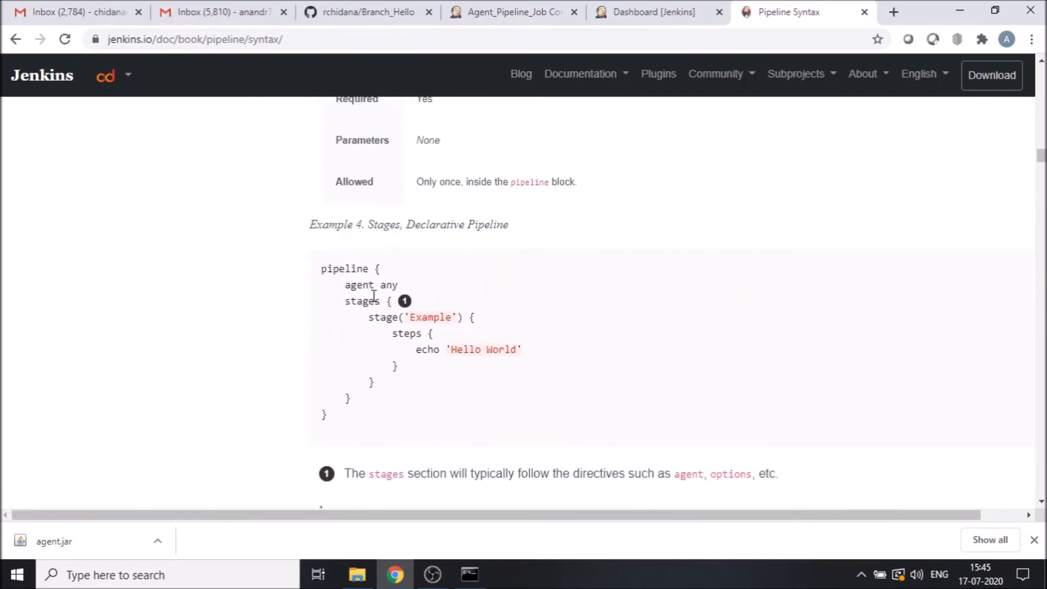
scroll(374, 296, "down", 4)
Go back to the Jenkins dashboard and look through the job list for an existing pipeline job.
left_click(632, 12)
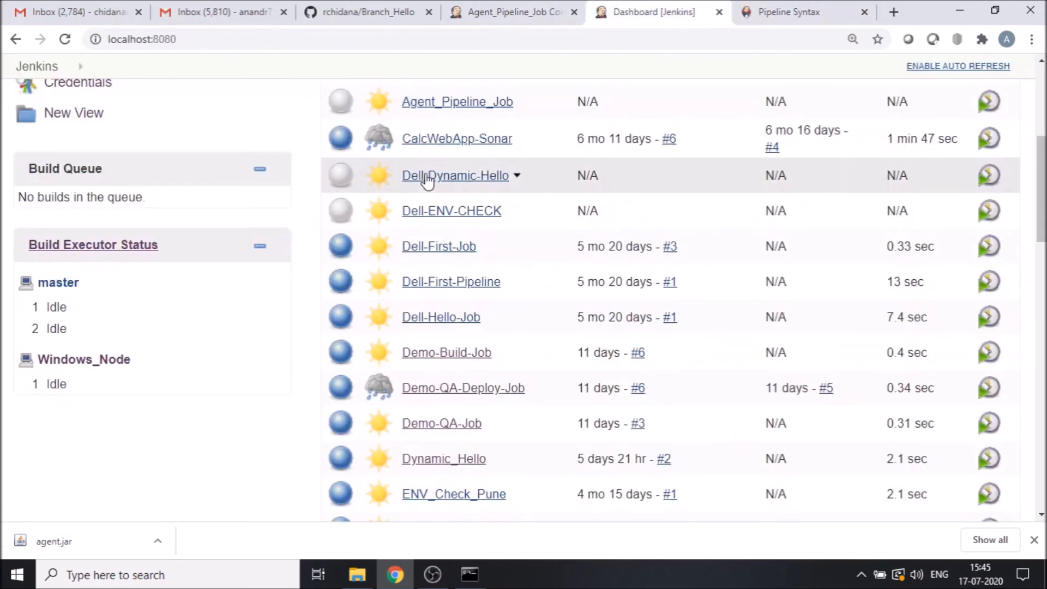
scroll(425, 183, "up", 5)
scroll(551, 377, "down", 3)
scroll(550, 378, "up", 3)
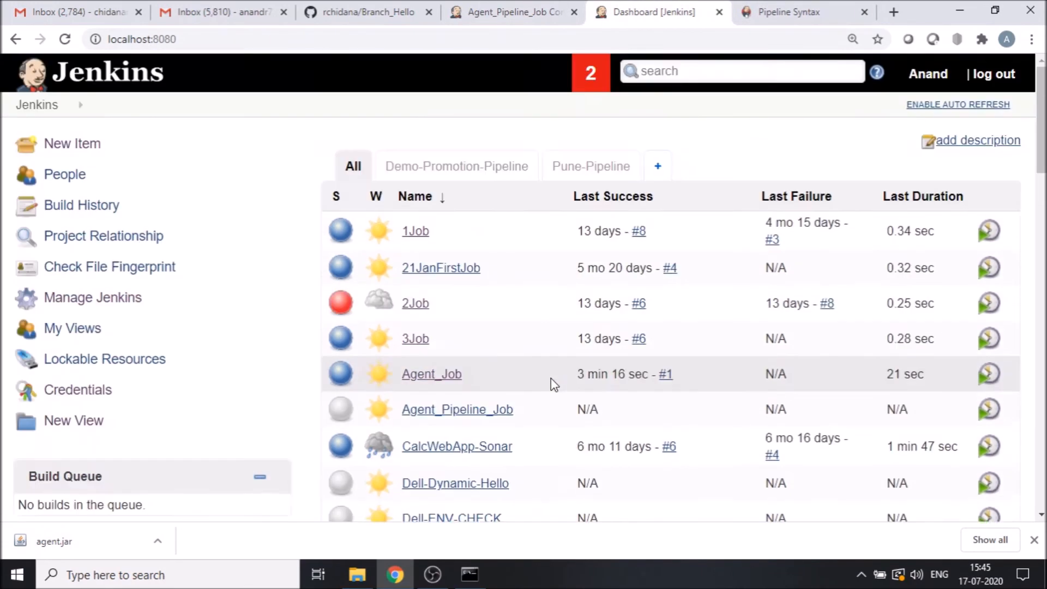
type("agen")
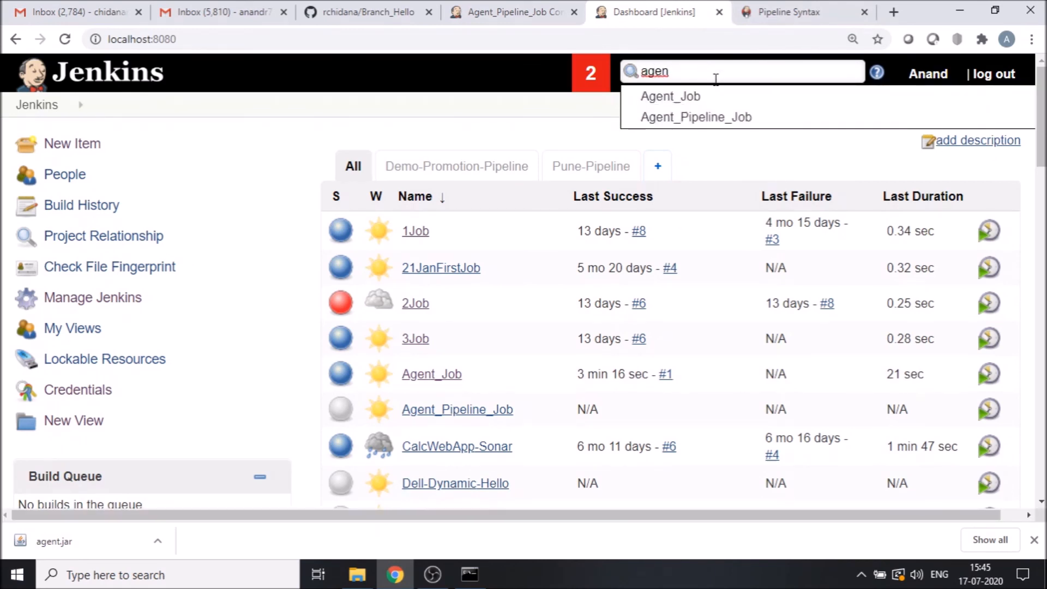
key("BackSpace")
key("BackSpace")
key("BackSpace")
key("BackSpace")
Search Jenkins for "pipe" and open the Pipeline_Syntax1 job.
type("p")
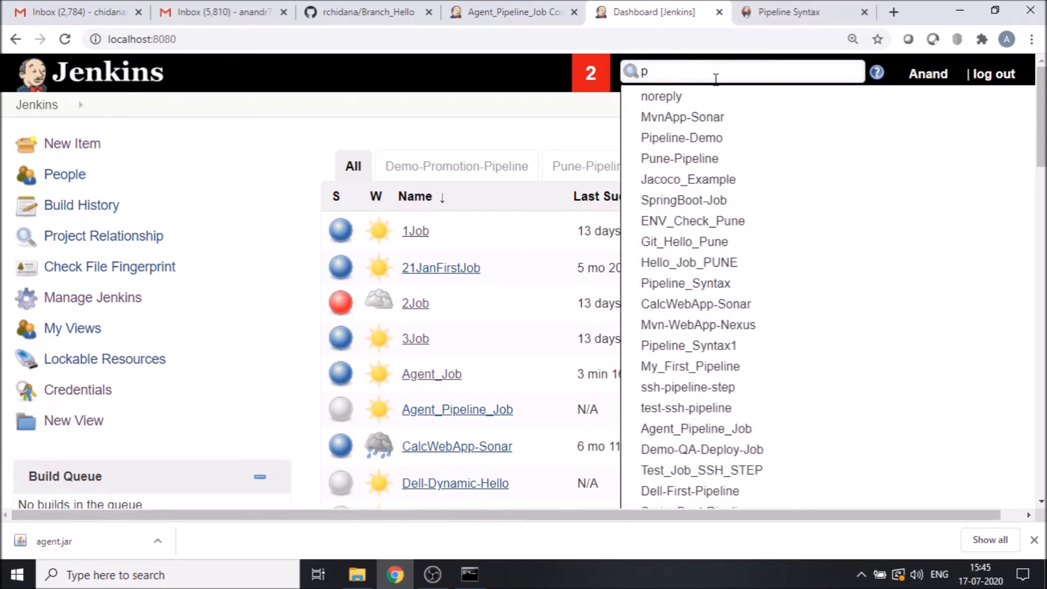
type("ipl")
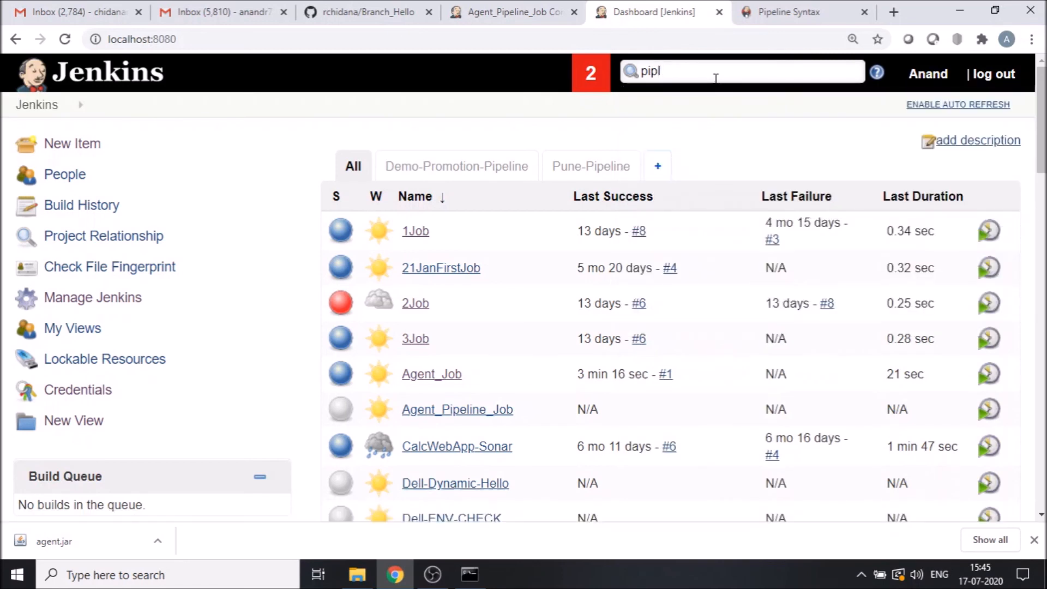
key("BackSpace")
type("e")
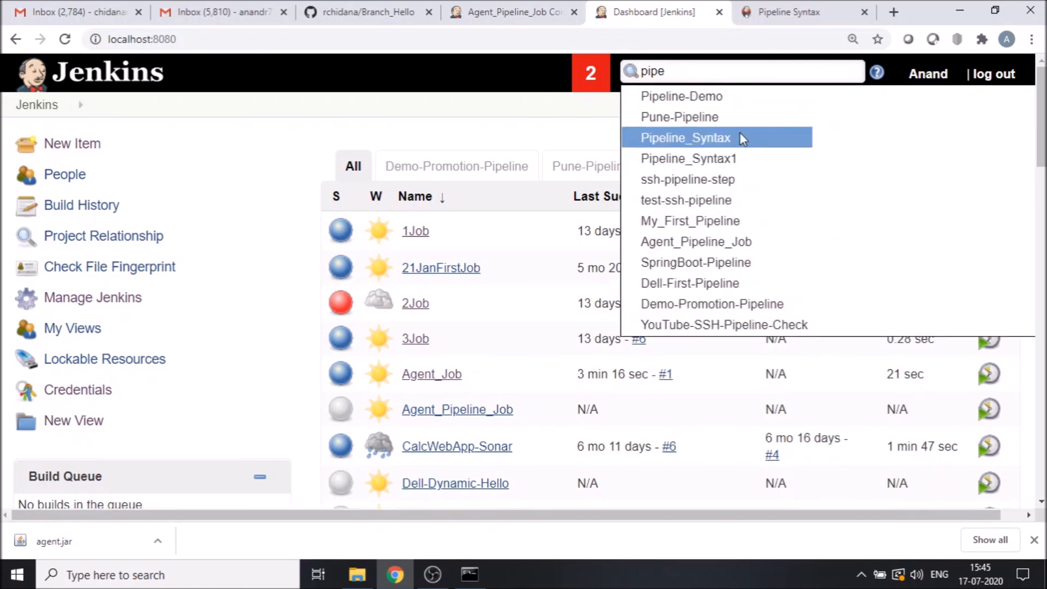
left_click(719, 158)
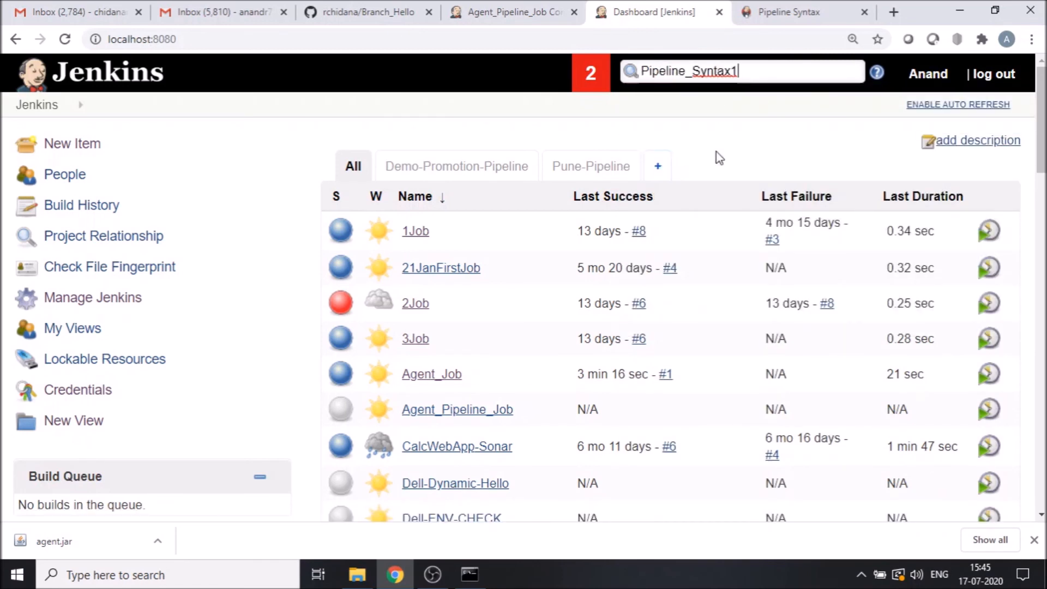
key("Return")
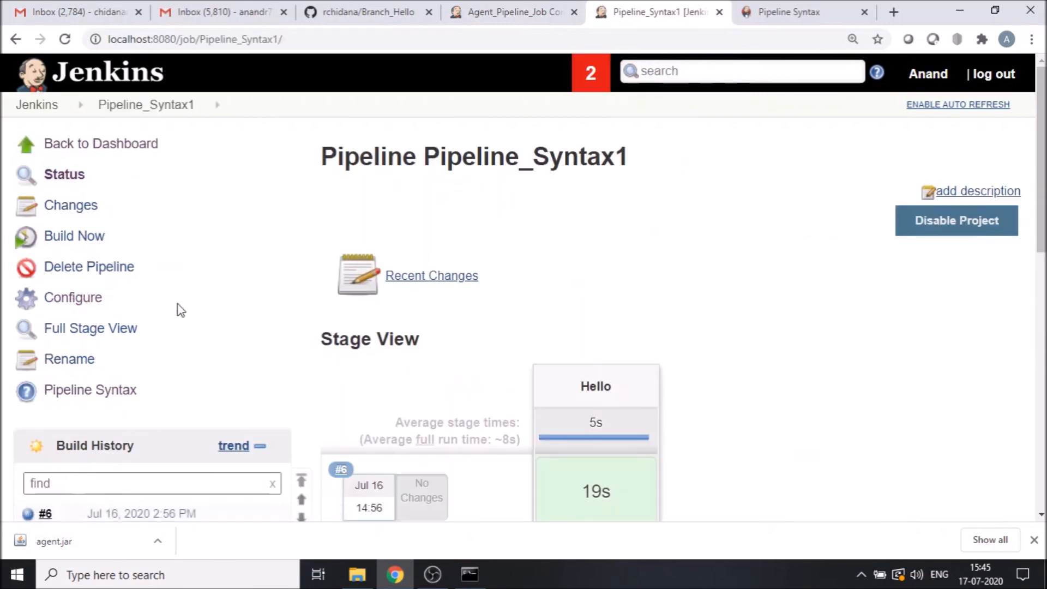
Open Pipeline_Syntax1's configuration and copy { label 'Windows_Node'} from its script's agent line.
left_click(87, 305)
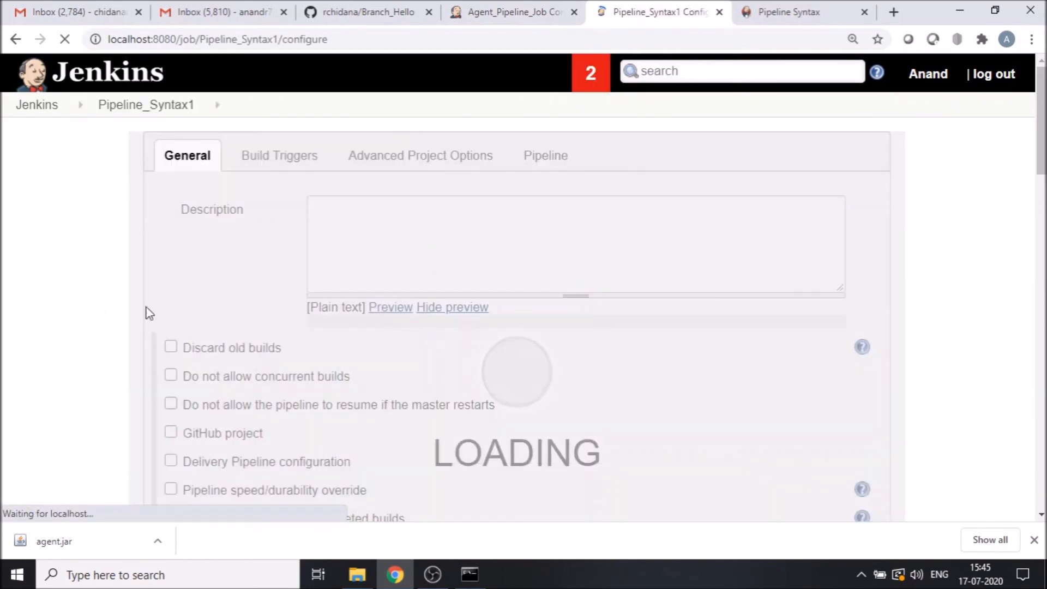
scroll(566, 336, "down", 6)
scroll(566, 336, "down", 5)
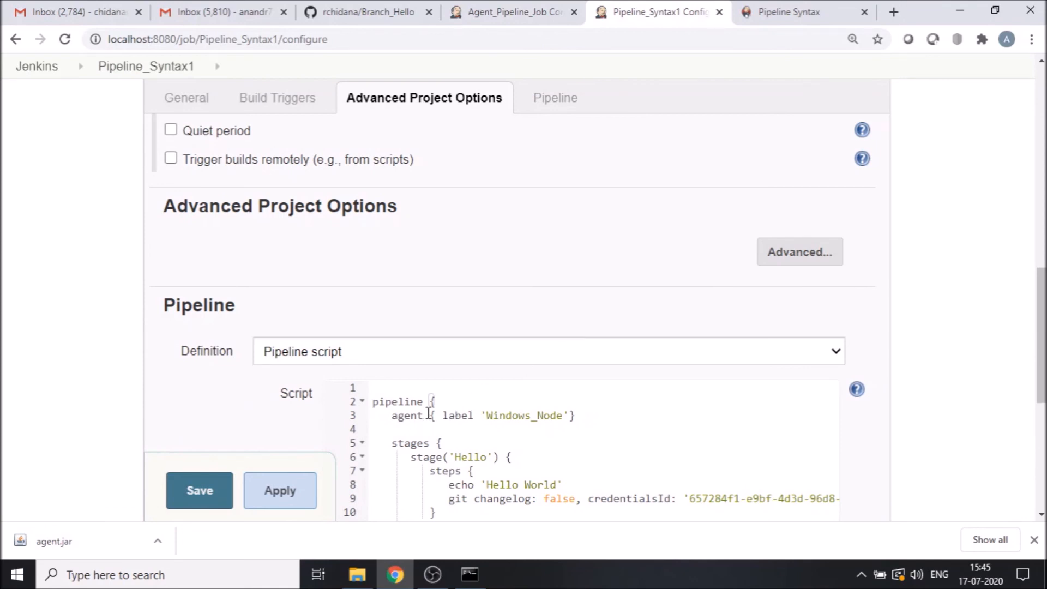
left_click_drag(429, 415, 593, 416)
key("ctrl+c")
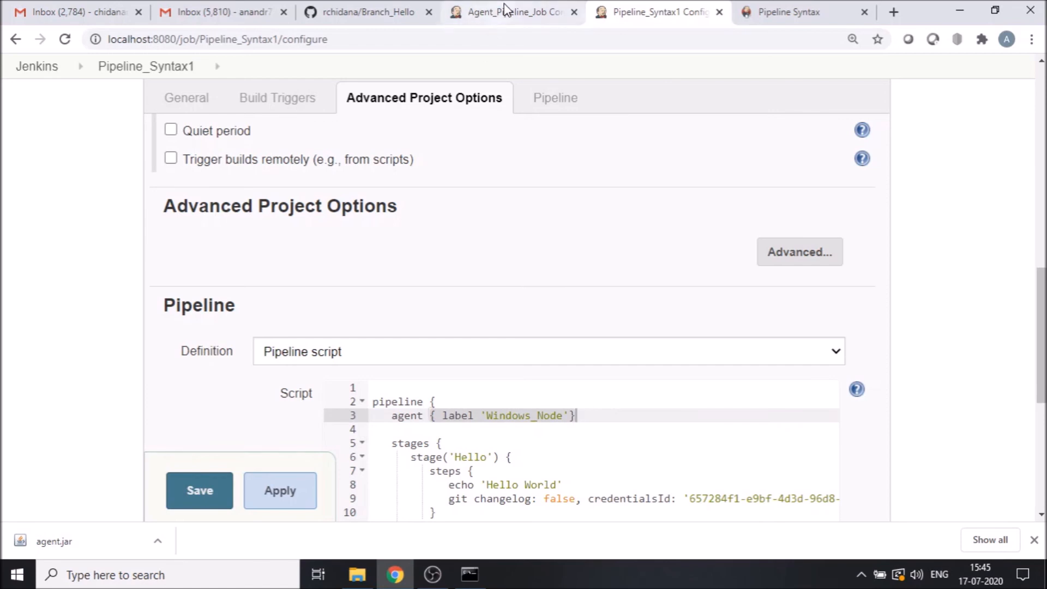
In Agent_Pipeline_Job's script, replace the unfinished agent block with the copied { label 'Windows_Node'} and remove the stray spaces inside the name.
left_click(489, 16)
key("BackSpace")
key("BackSpace")
key("BackSpace")
key("BackSpace")
key("ctrl+v")
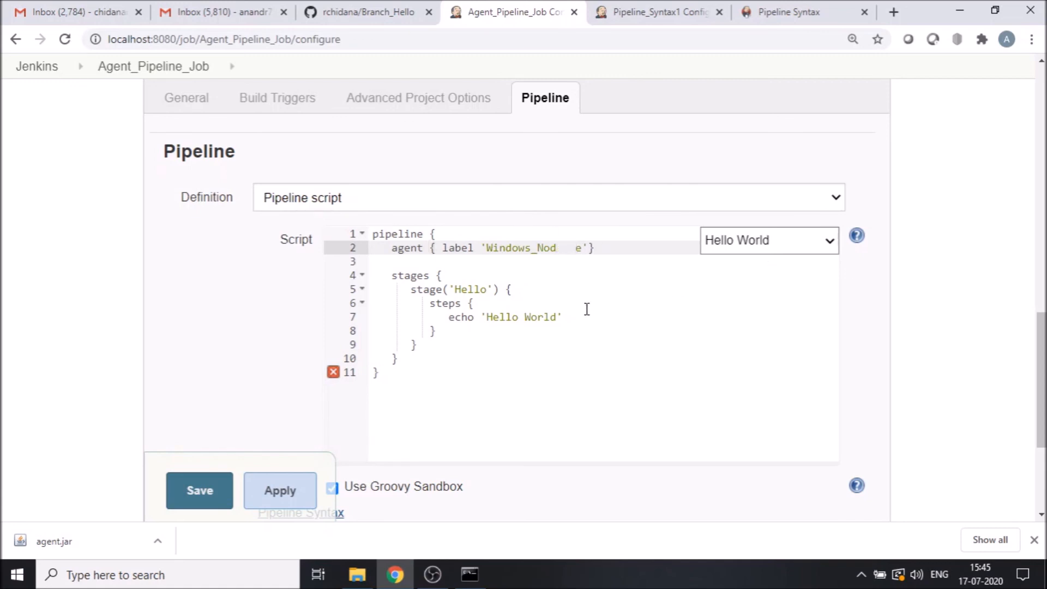
key("BackSpace")
key("BackSpace")
key("BackSpace")
Check the script's agent line and closing braces, and read the error marker on line 11.
left_click(764, 367)
scroll(763, 367, "up", 1)
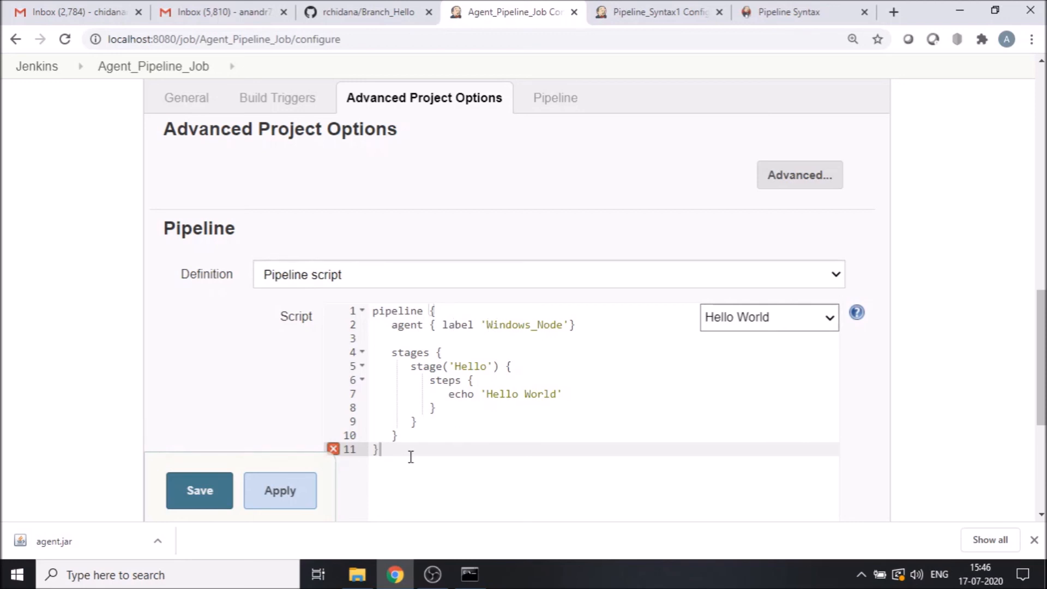
left_click(407, 436)
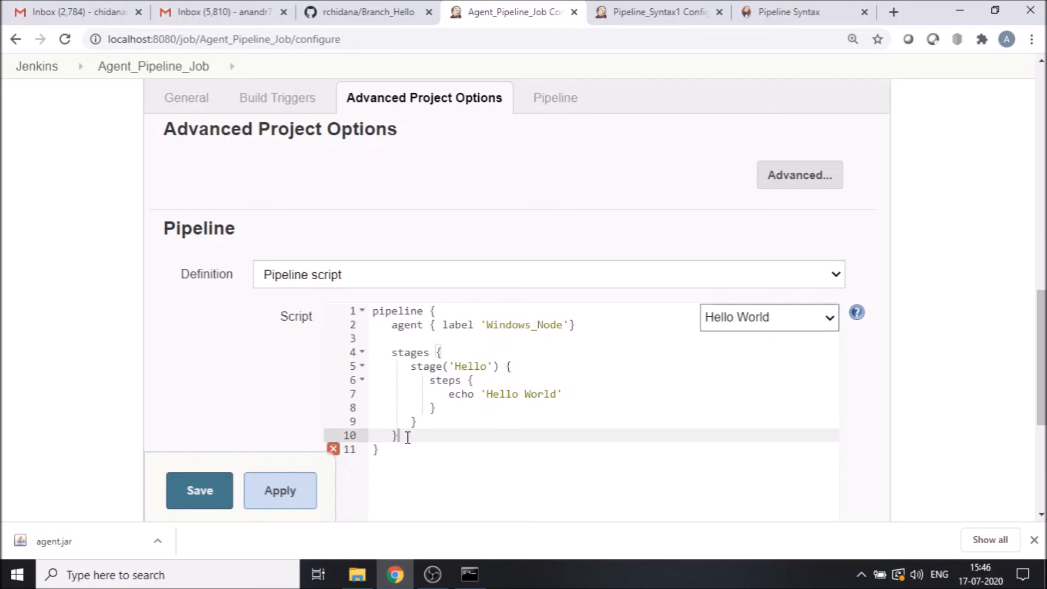
left_click(595, 328)
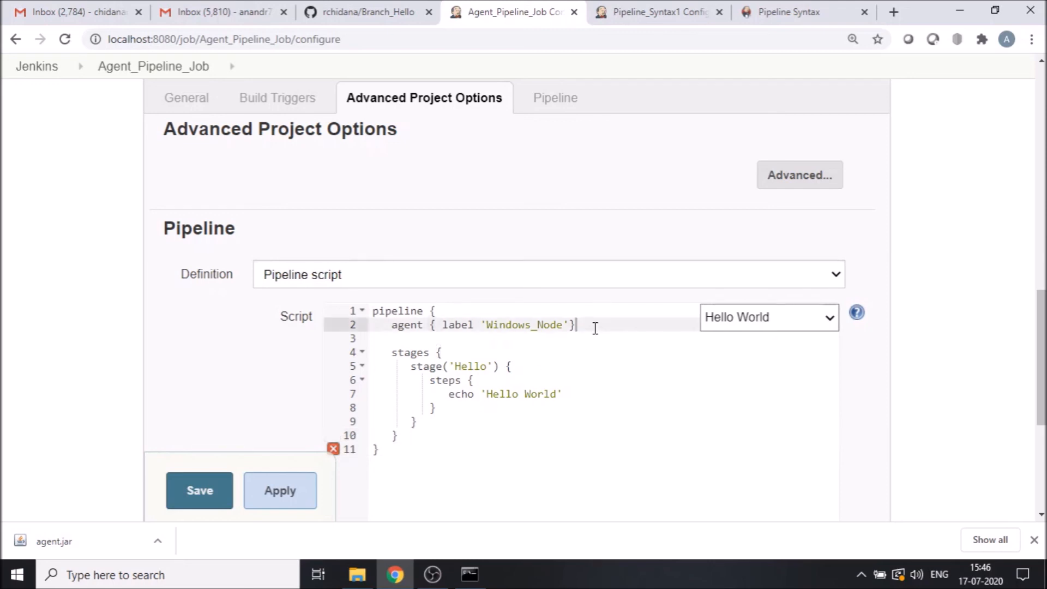
left_click(401, 447)
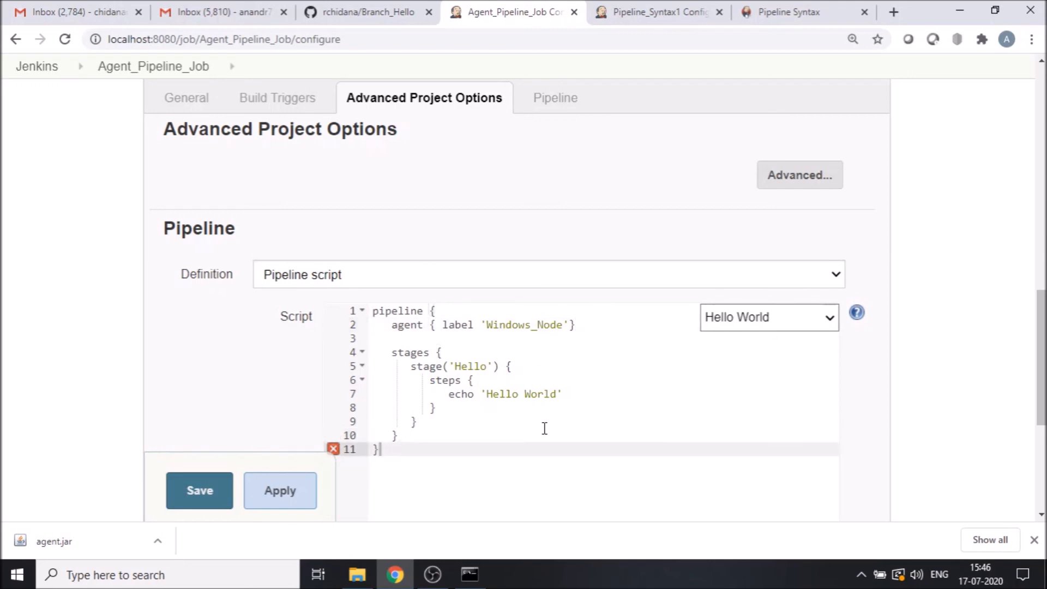
scroll(545, 428, "down", 3)
mouse_move(334, 297)
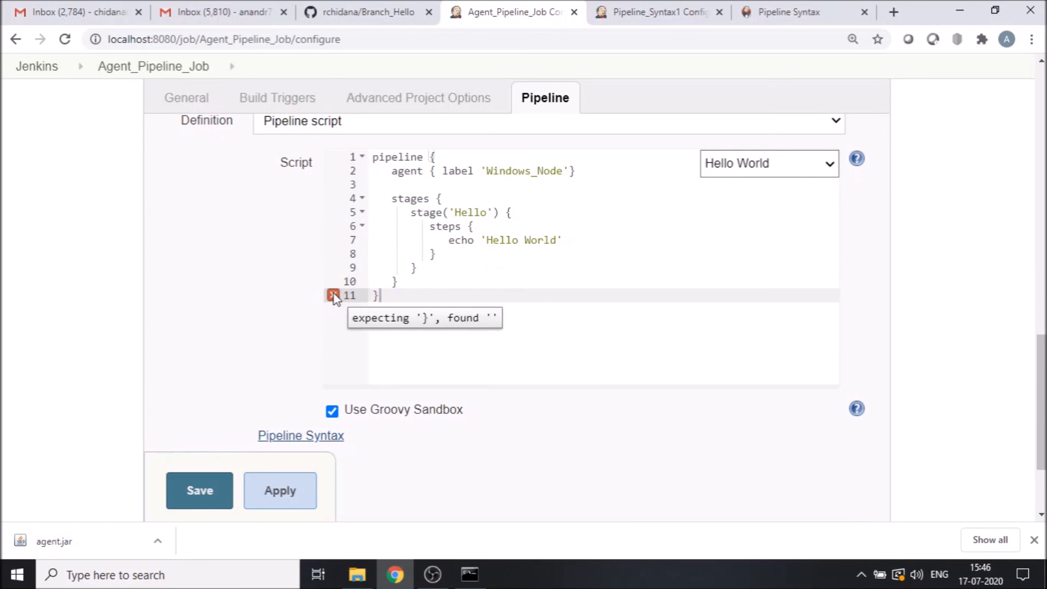
scroll(755, 343, "down", 3)
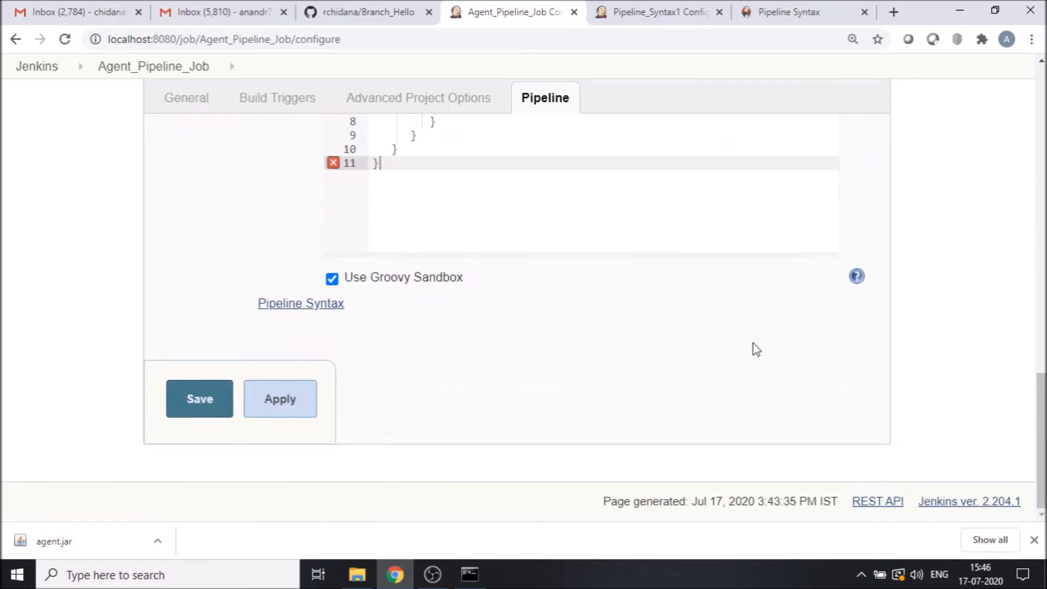
Save the Agent_Pipeline_Job configuration and start a build of the pipeline.
left_click(208, 397)
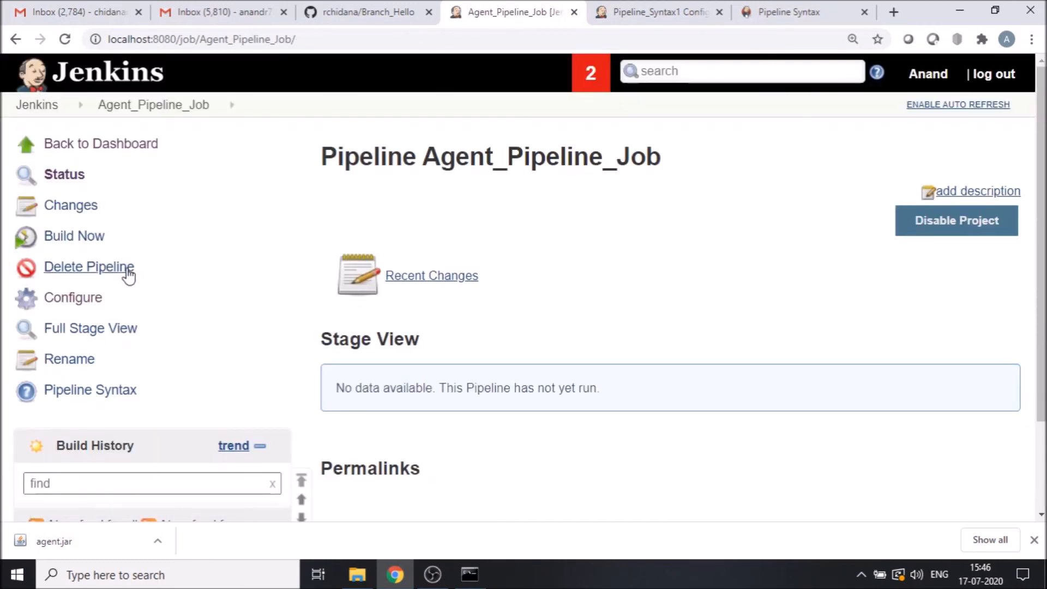
left_click(80, 237)
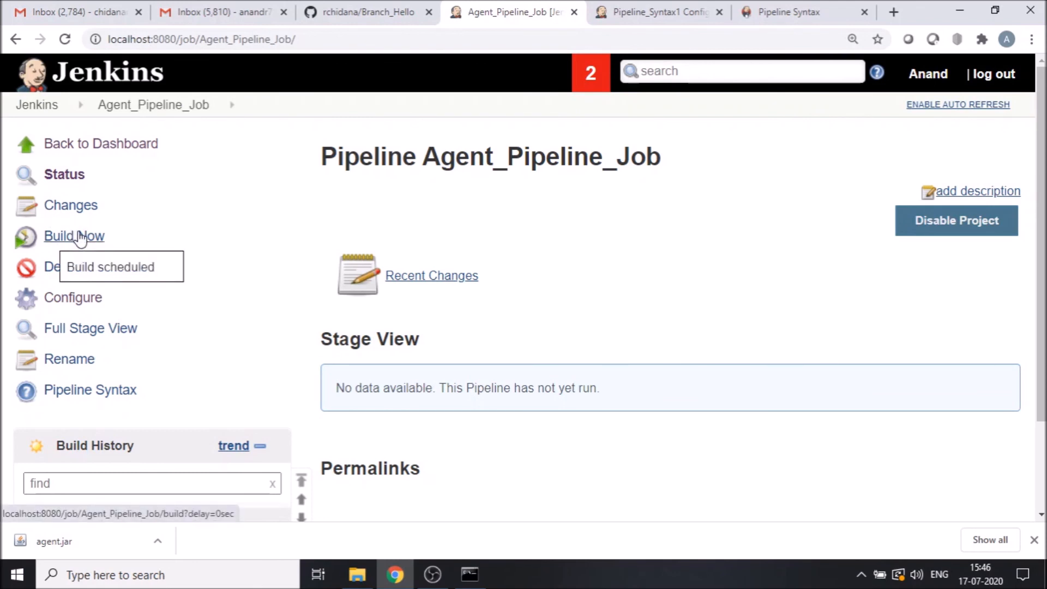
Open the console output of Agent_Pipeline_Job's build #1 and highlight the workspace path on its "Running on" line.
scroll(589, 300, "down", 2)
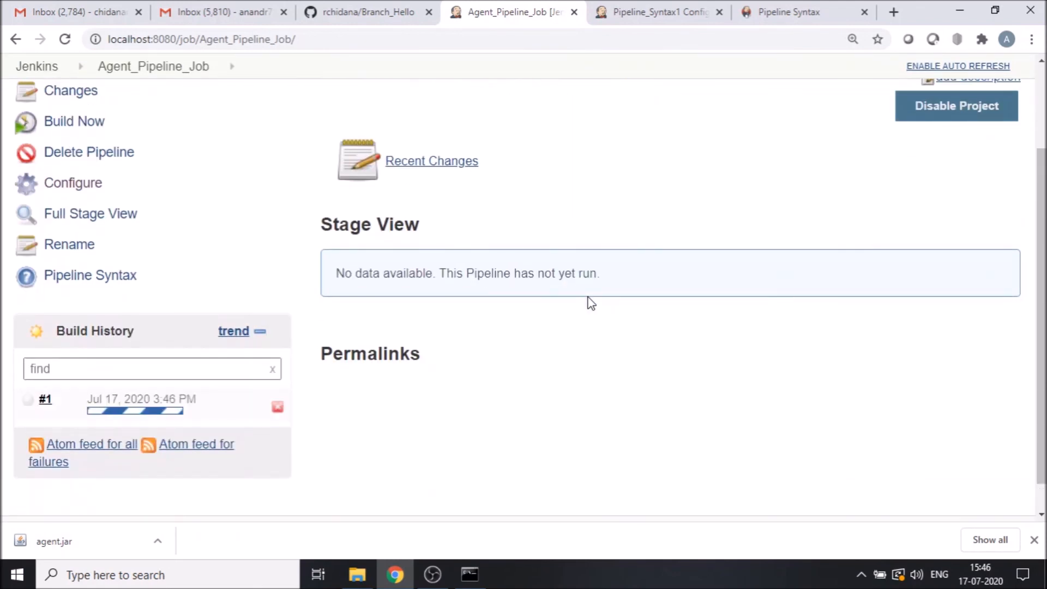
left_click(53, 401)
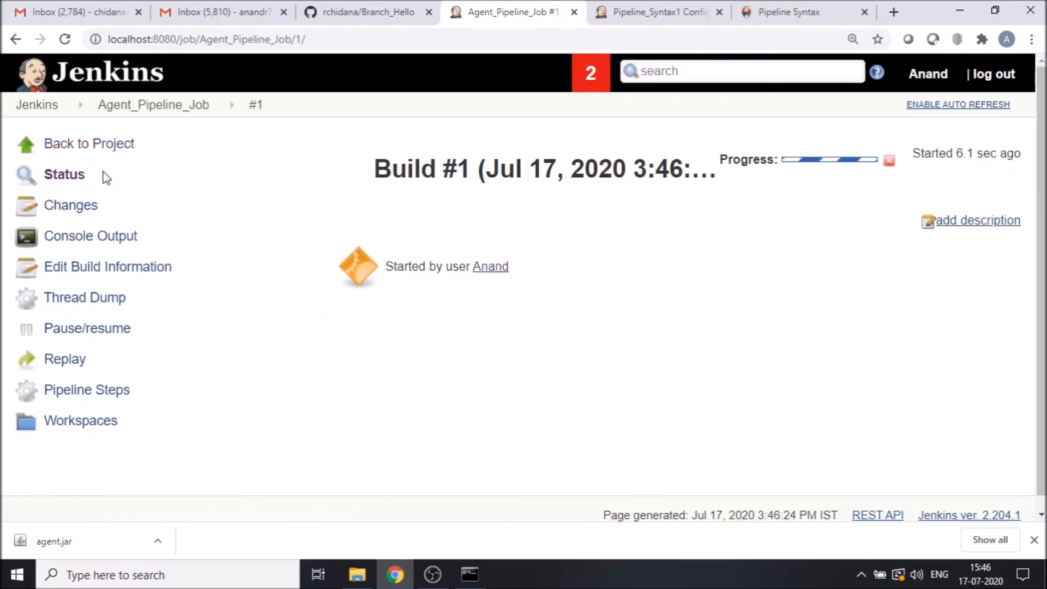
left_click(104, 240)
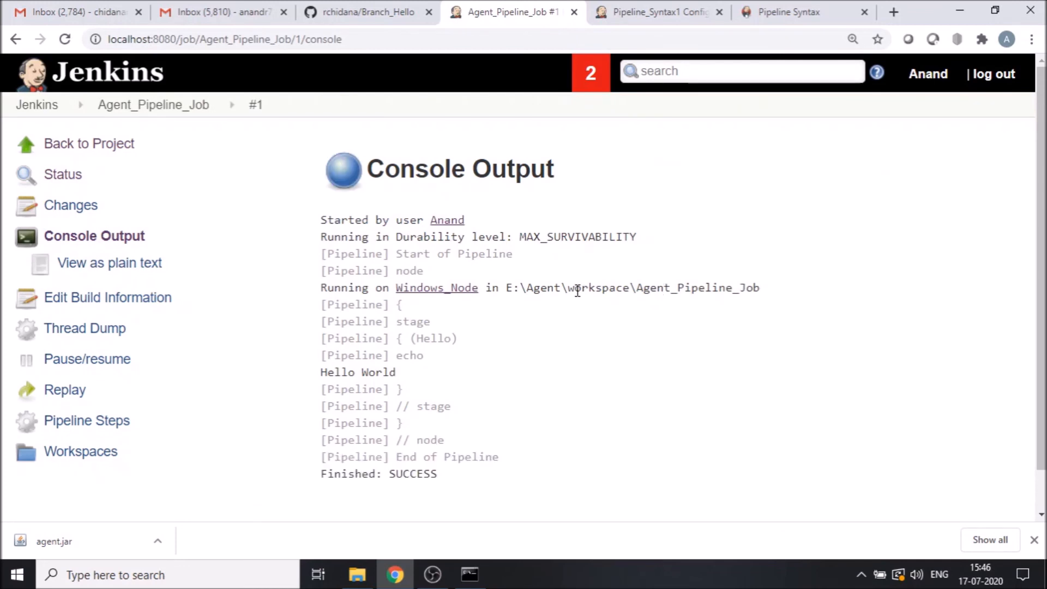
left_click_drag(511, 285, 771, 293)
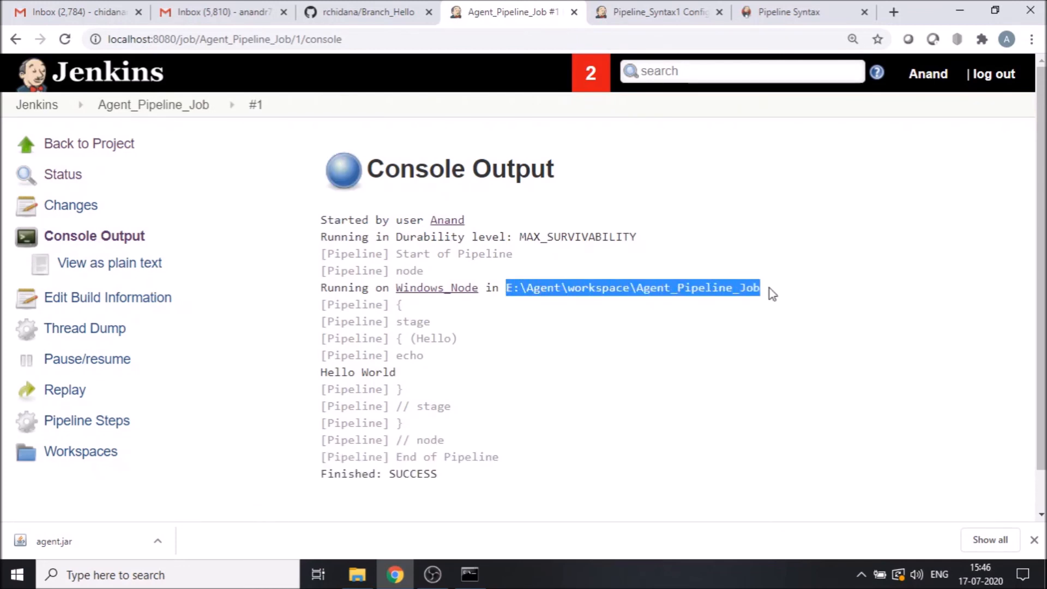